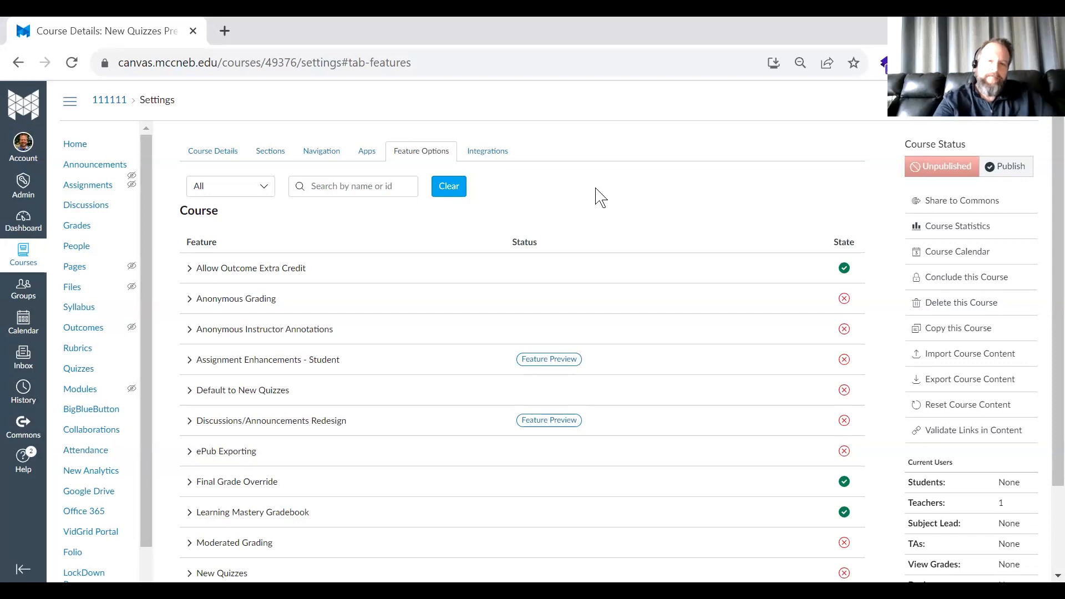
- Enable the New Quizzes feature option for the course
{"action": "scroll", "coordinate": [577, 243], "scroll_direction": "down", "scroll_amount": 2}
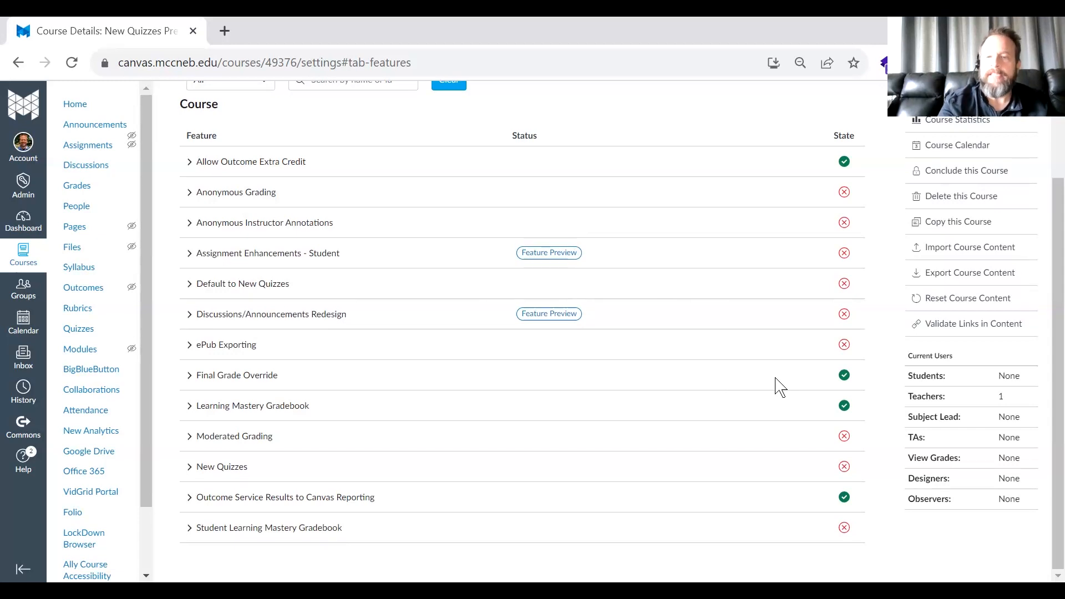
{"action": "left_click", "coordinate": [844, 470]}
{"action": "left_click", "coordinate": [840, 496]}
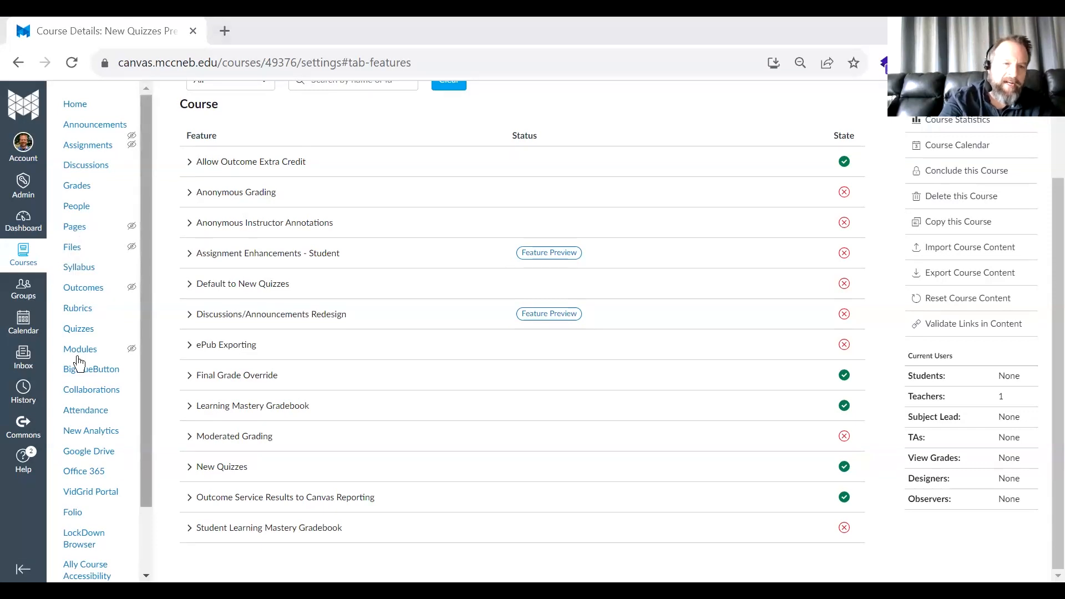
- Start a new quiz from the course's Quizzes page with the New Quizzes engine, remembering that choice for this course
{"action": "left_click", "coordinate": [77, 331]}
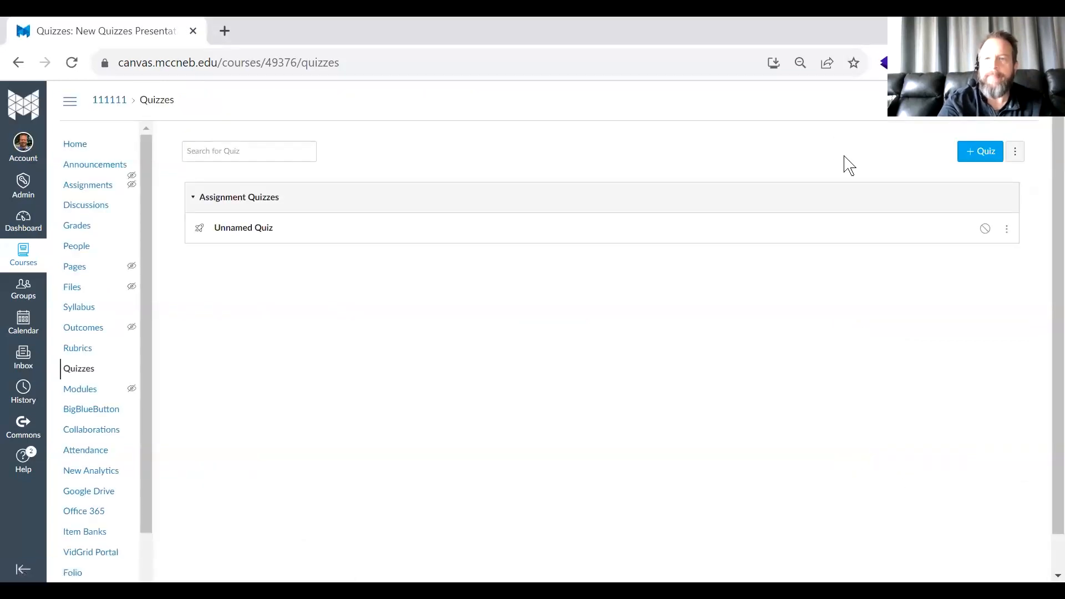
{"action": "left_click", "coordinate": [979, 159]}
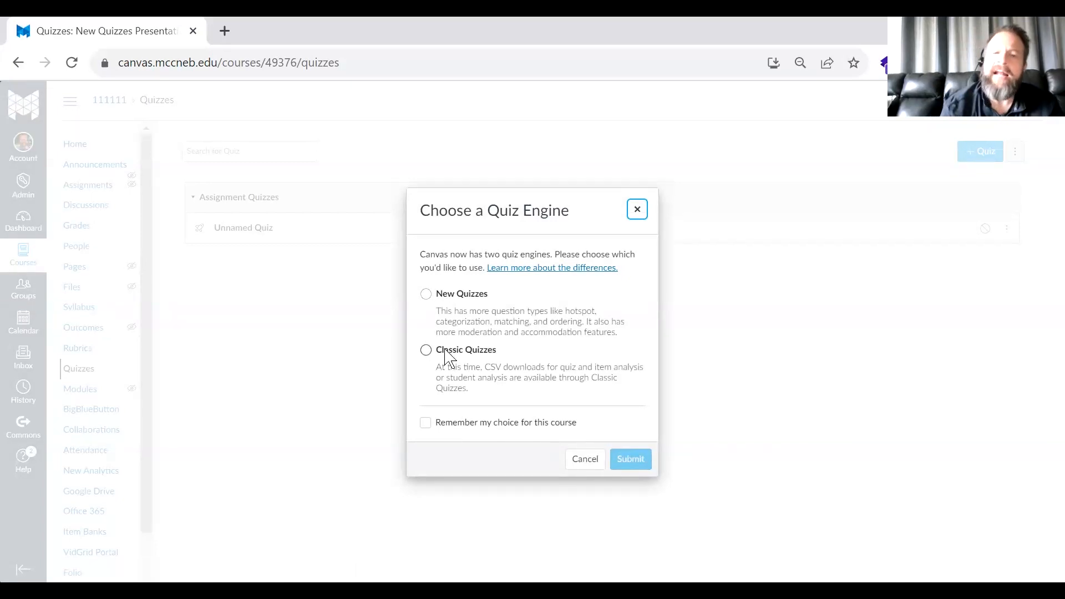
{"action": "left_click", "coordinate": [426, 294]}
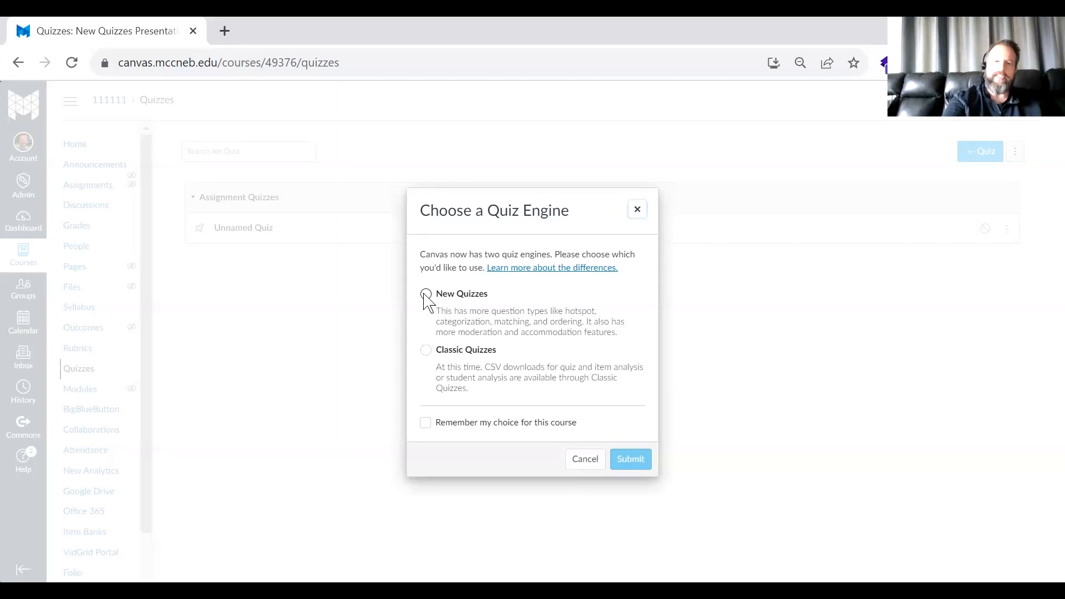
{"action": "left_click", "coordinate": [426, 423]}
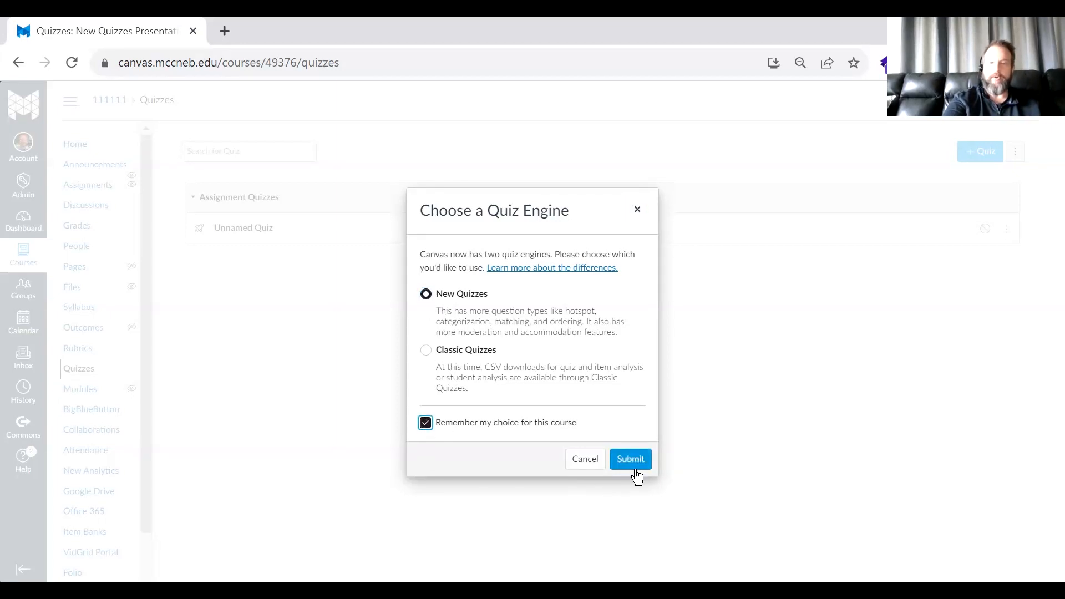
{"action": "left_click", "coordinate": [426, 423]}
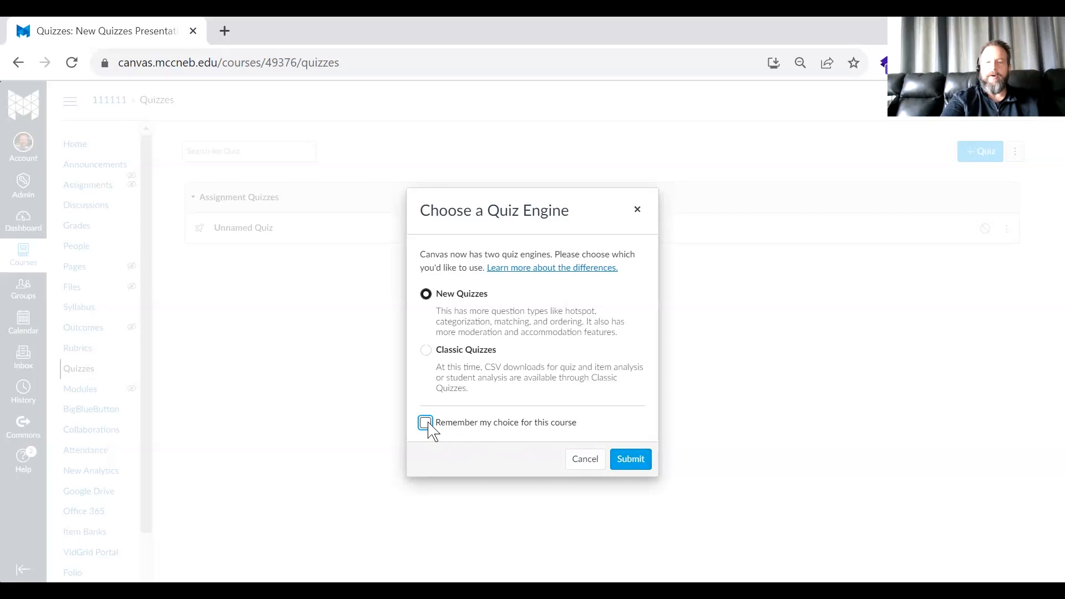
{"action": "left_click", "coordinate": [426, 423]}
{"action": "left_click", "coordinate": [627, 460]}
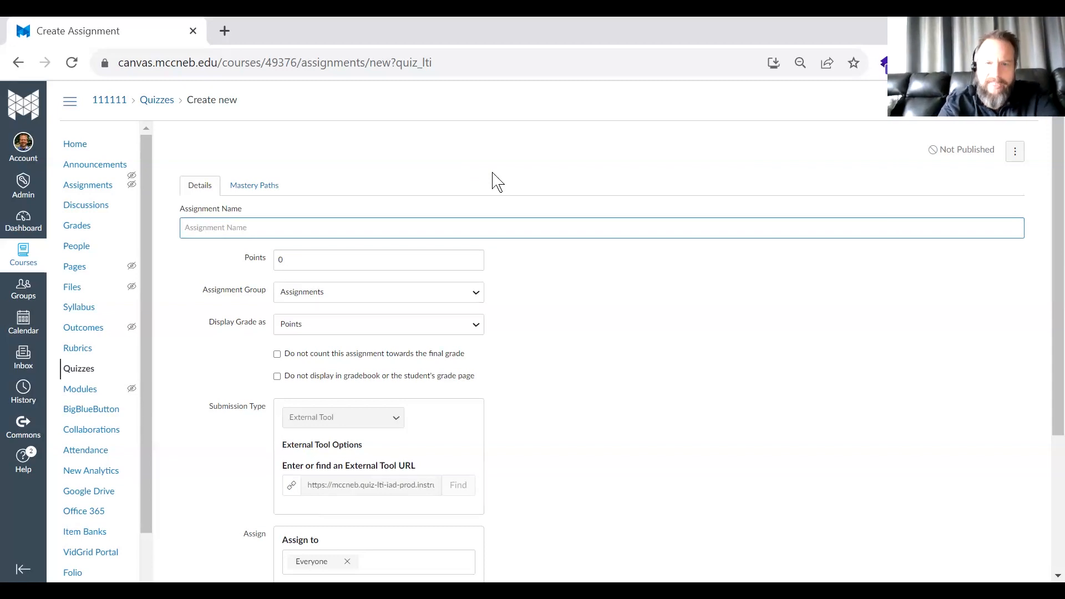
- Name the assignment "Sample New Quiz", set it to 10,000,000 points, and proceed to building the quiz
{"action": "key", "text": "alt+Tab"}
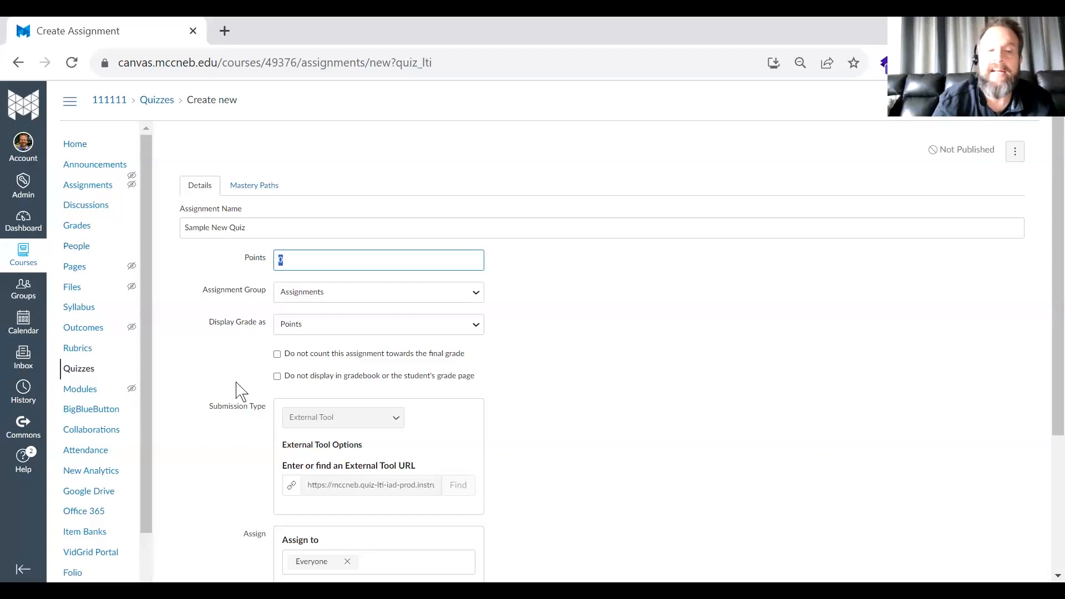
{"action": "scroll", "coordinate": [238, 391], "scroll_direction": "down", "scroll_amount": 3}
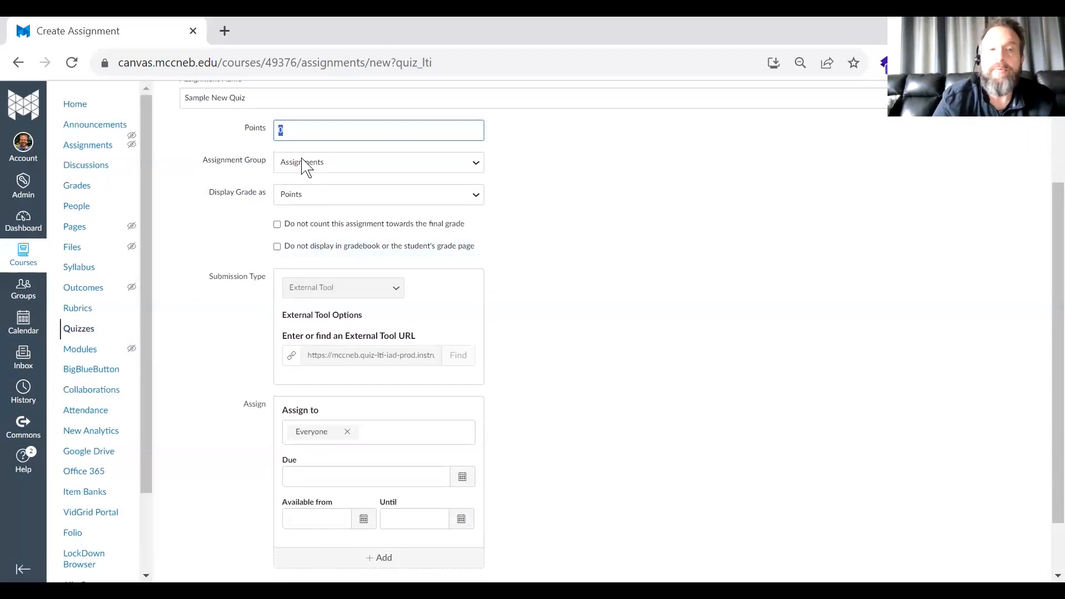
{"action": "type", "text": "10000000"}
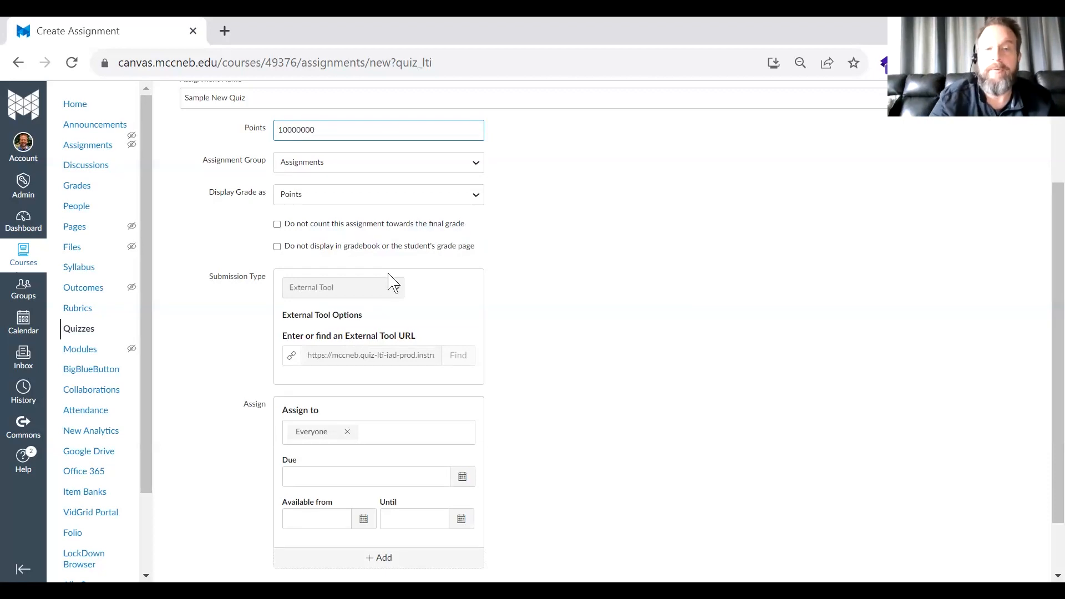
{"action": "left_click", "coordinate": [610, 293]}
{"action": "scroll", "coordinate": [829, 402], "scroll_direction": "down", "scroll_amount": 1}
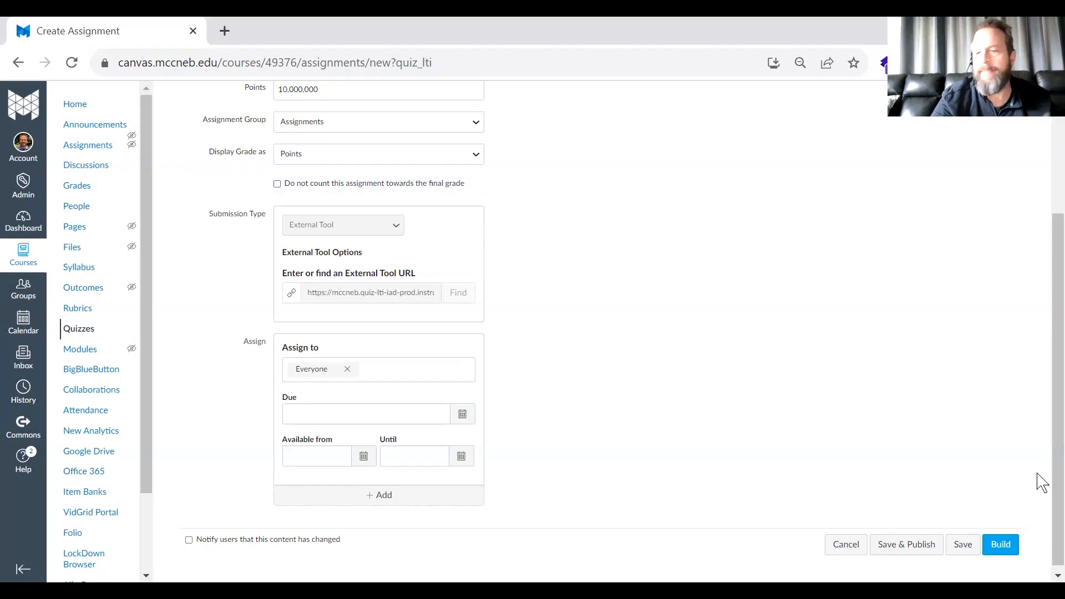
{"action": "left_click", "coordinate": [1005, 553]}
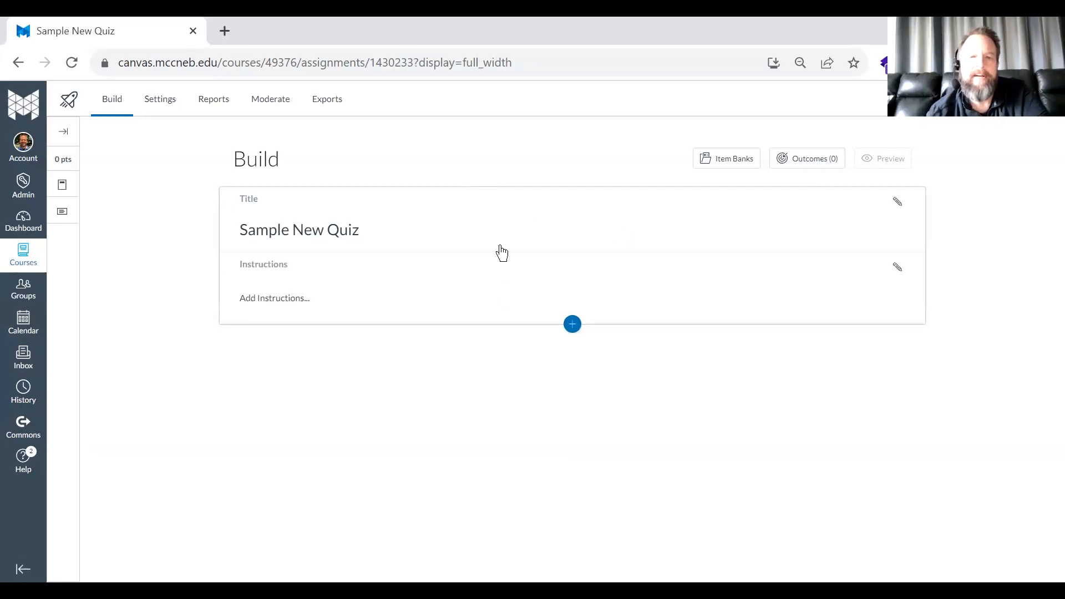
- Add the quiz instructions "This quiz will show you samples of each different question type possible in new quizzes and how to work with each type."
{"action": "left_click", "coordinate": [400, 245]}
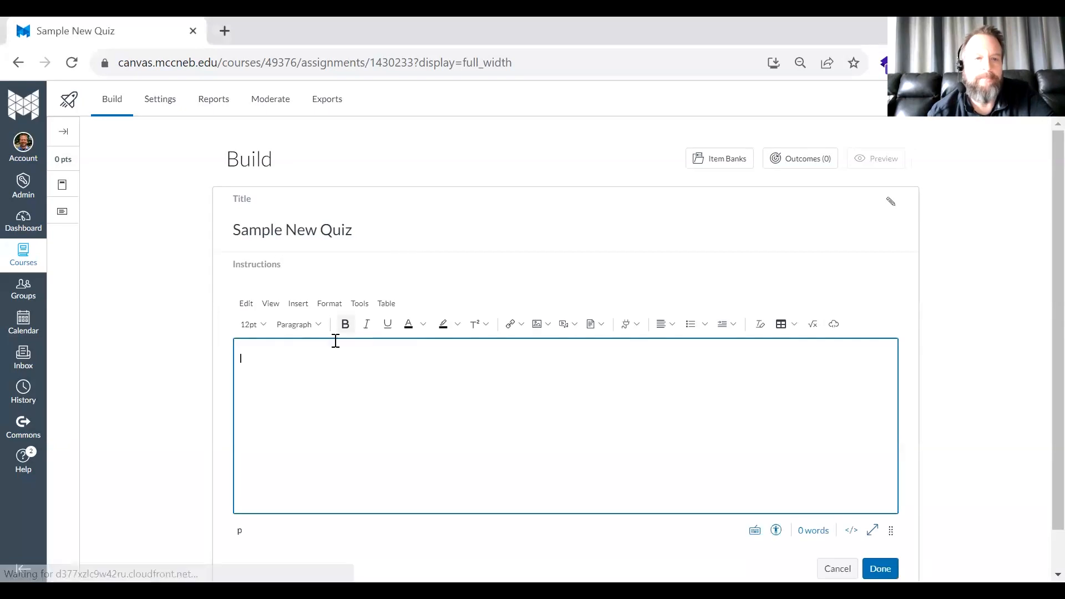
{"action": "type", "text": "This quiz will show you samples of each different question type possible in new quizzes and how to work with each type."}
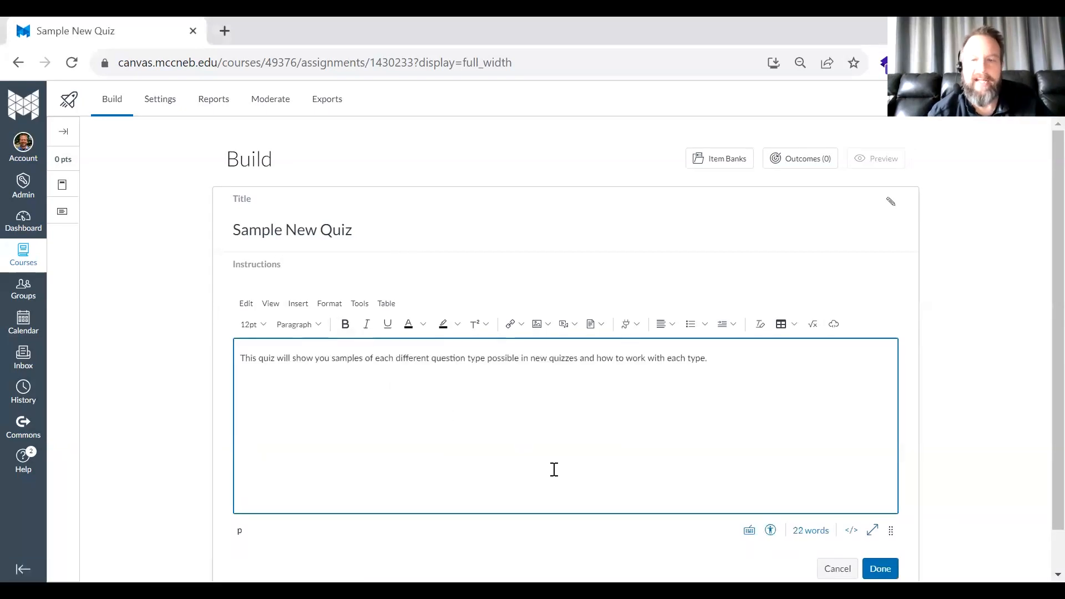
{"action": "scroll", "coordinate": [552, 468], "scroll_direction": "down", "scroll_amount": 1}
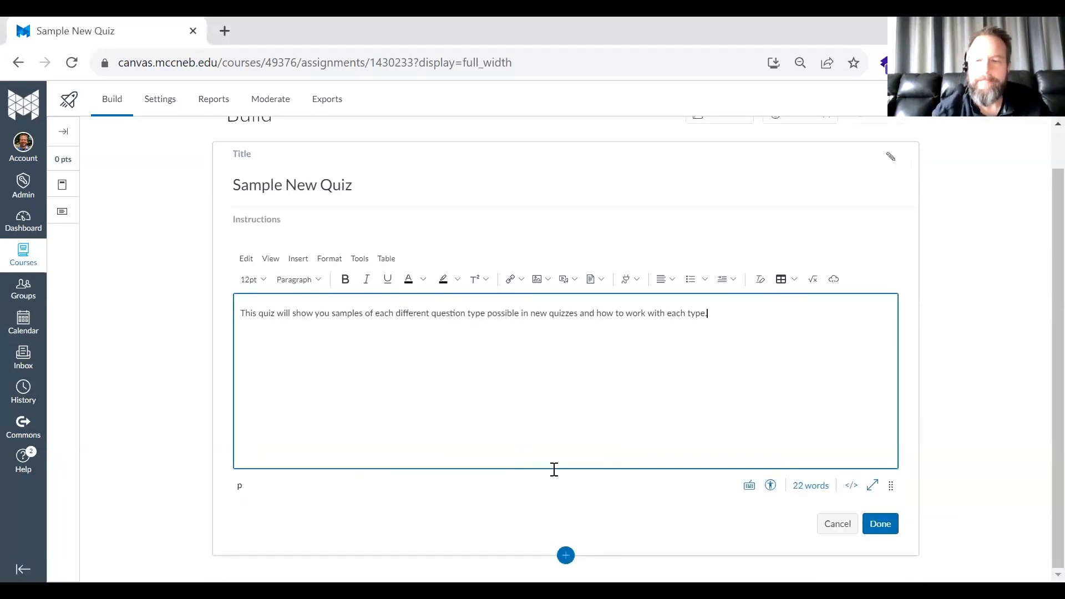
{"action": "left_click", "coordinate": [880, 524]}
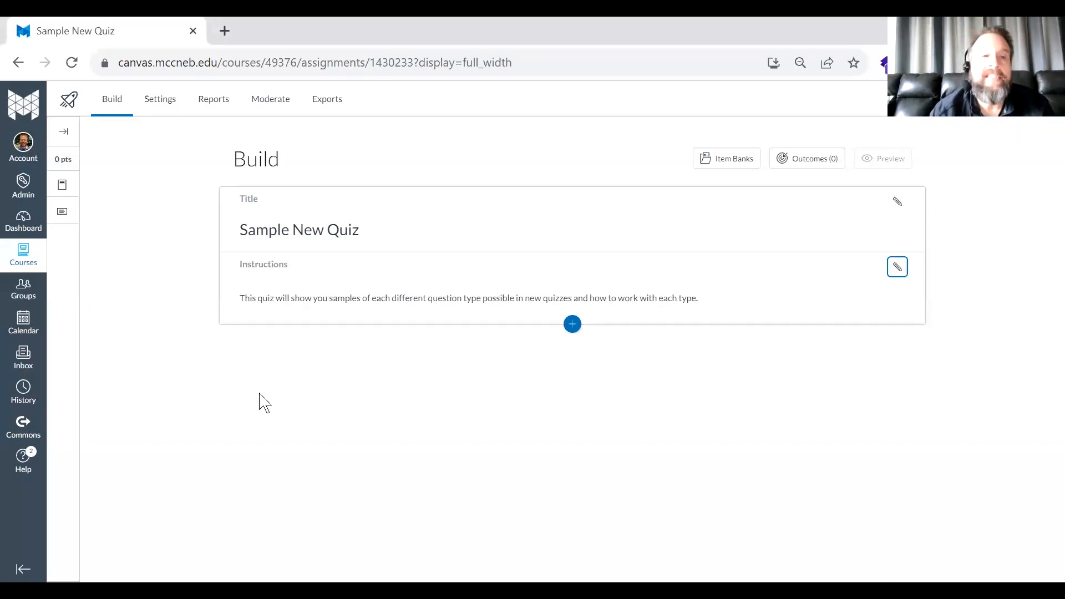
- Insert a True or False question titled "It will snow today." with False as the correct answer
{"action": "left_click", "coordinate": [572, 325]}
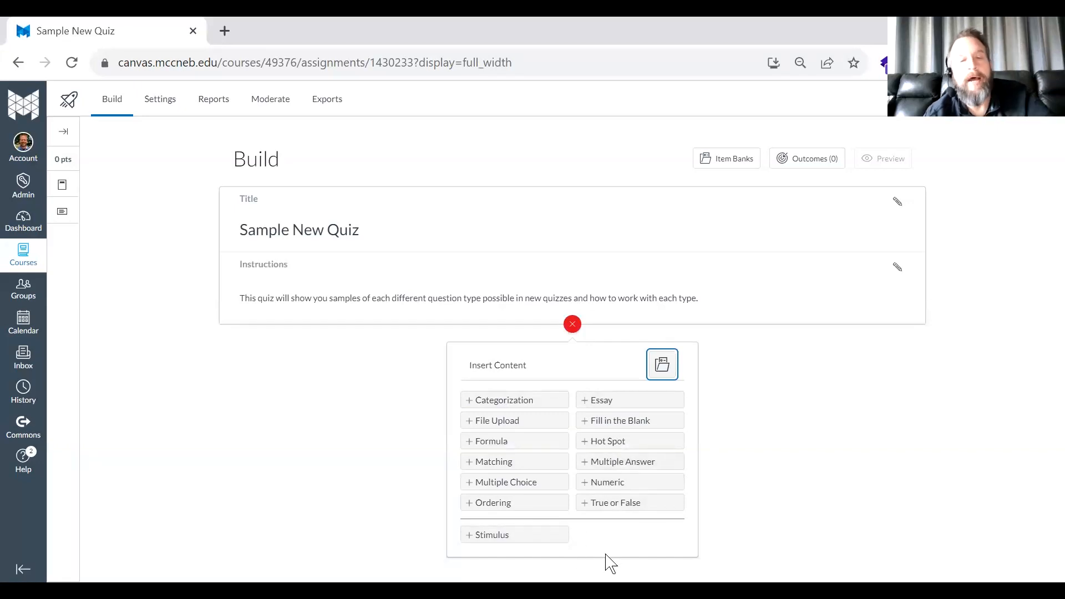
{"action": "left_click", "coordinate": [605, 504]}
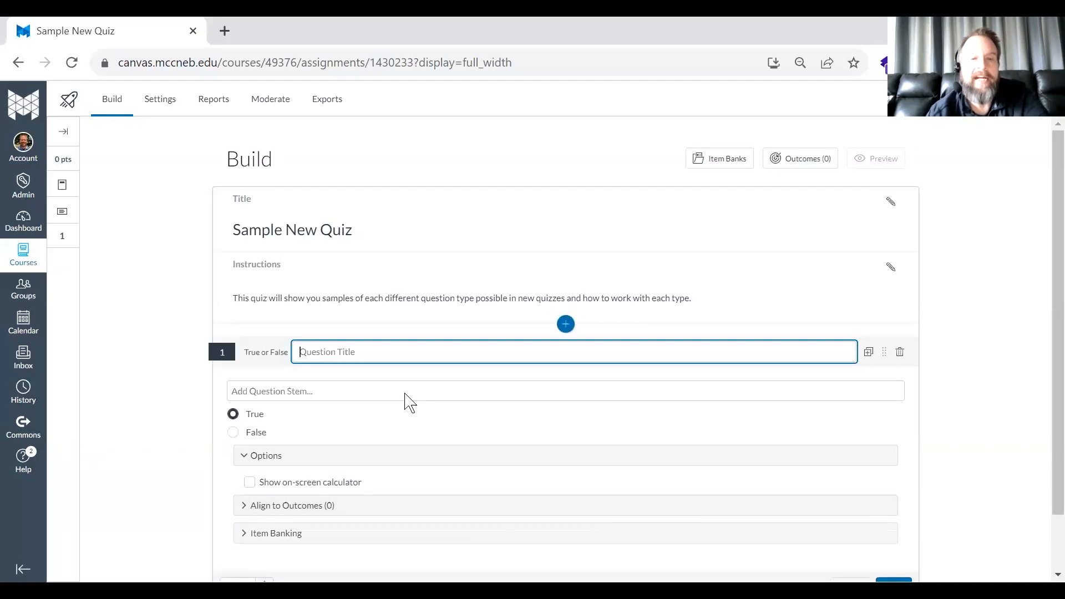
{"action": "key", "text": "alt+Tab"}
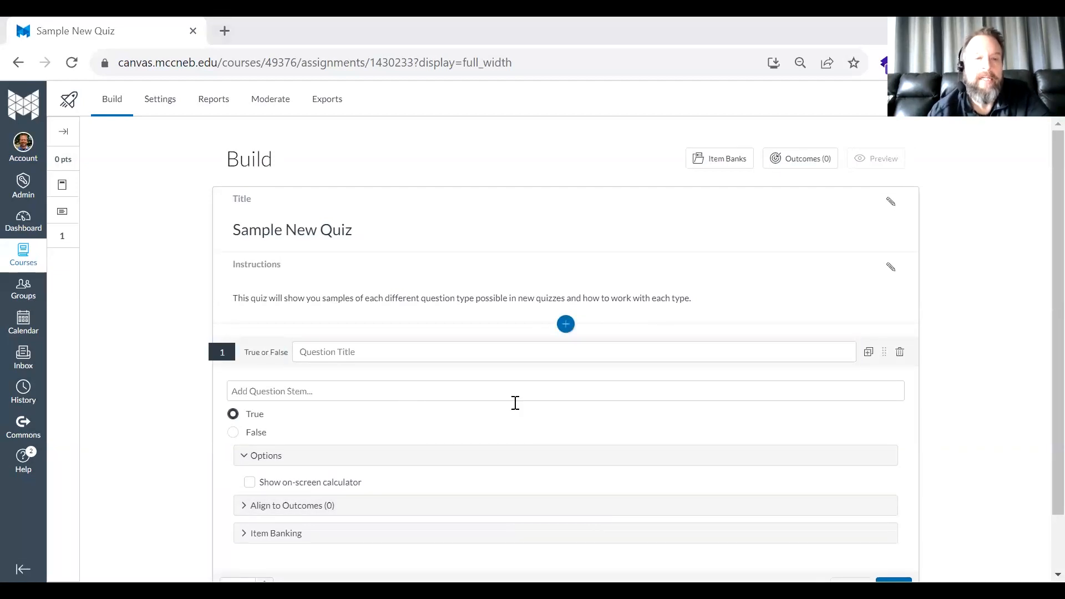
{"action": "left_click", "coordinate": [479, 355]}
{"action": "type", "text": "It will snow today."}
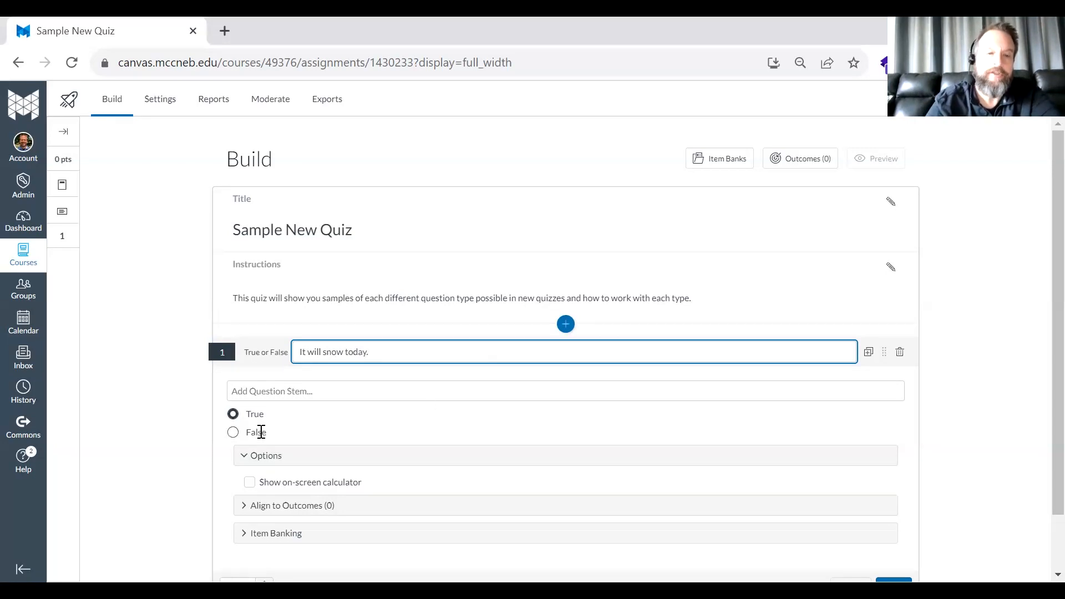
{"action": "left_click", "coordinate": [236, 433]}
{"action": "scroll", "coordinate": [400, 435], "scroll_direction": "down", "scroll_amount": 1}
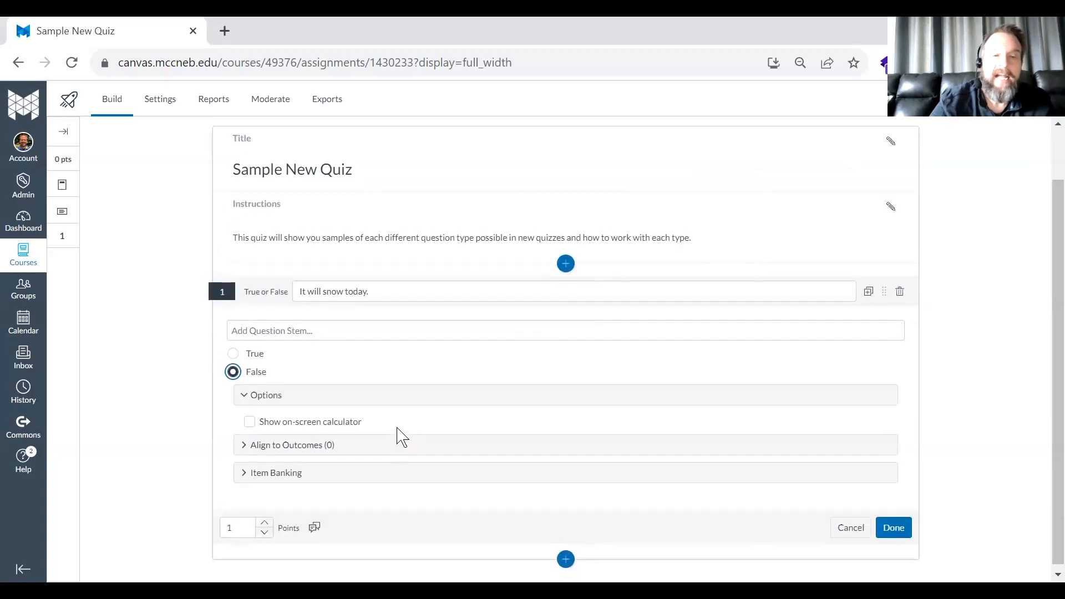
- Copy the title text "It will snow today." into the question stem and save the question
{"action": "left_click_drag", "start_coordinate": [387, 291], "coordinate": [155, 272]}
{"action": "key", "text": "ctrl+c"}
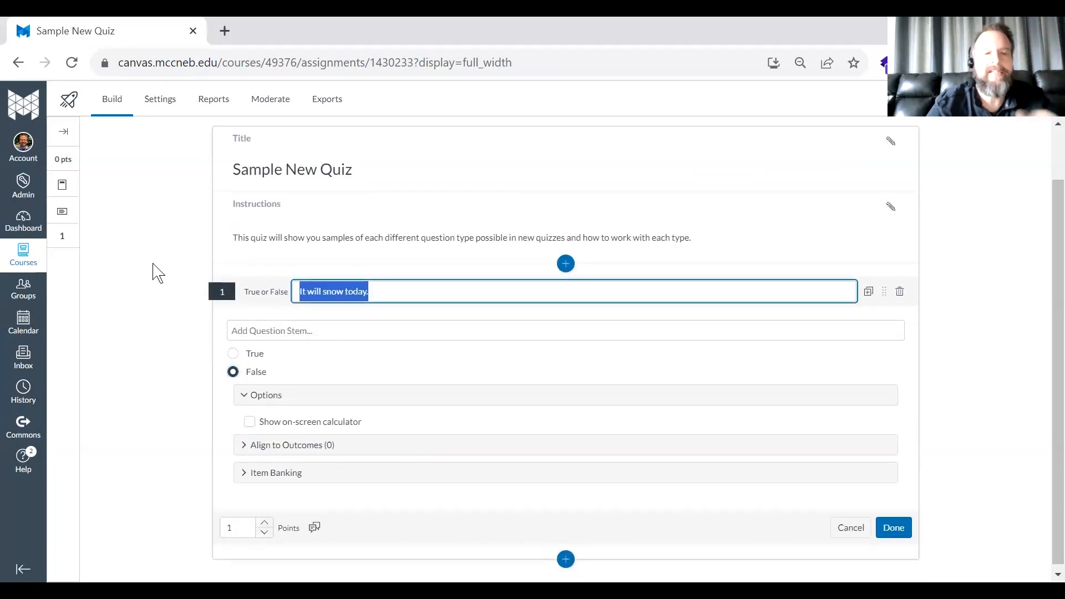
{"action": "left_click", "coordinate": [242, 330]}
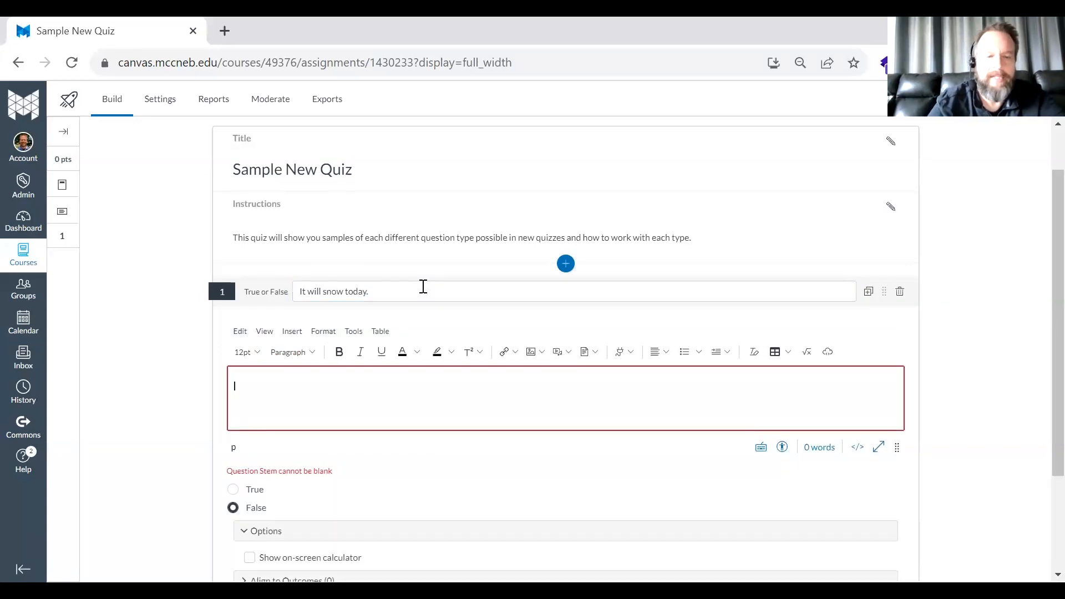
{"action": "key", "text": "ctrl+v"}
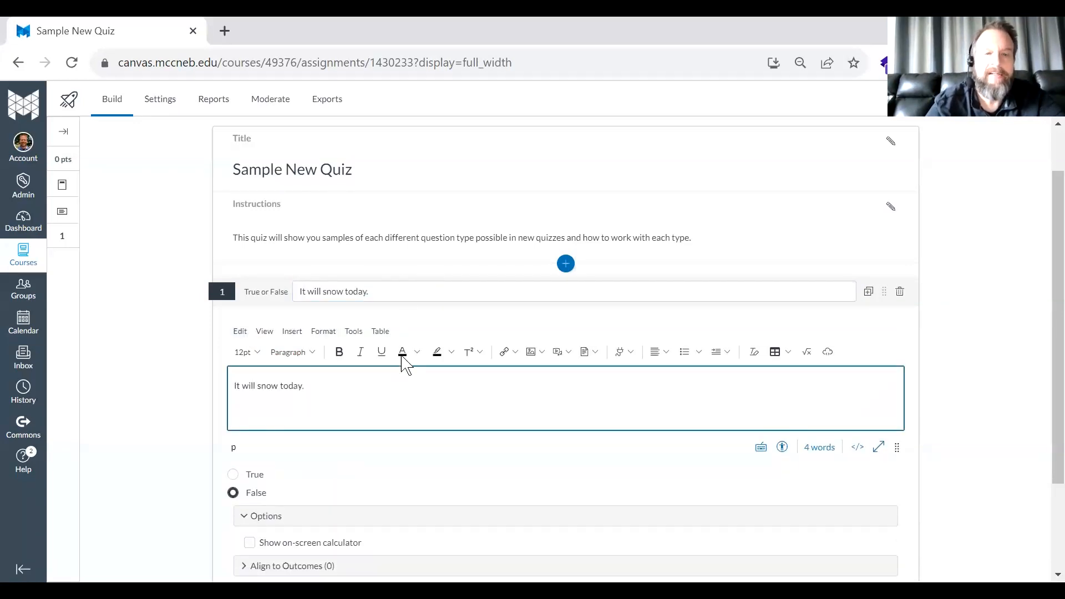
{"action": "left_click_drag", "start_coordinate": [393, 292], "coordinate": [265, 292]}
{"action": "left_click", "coordinate": [140, 300]}
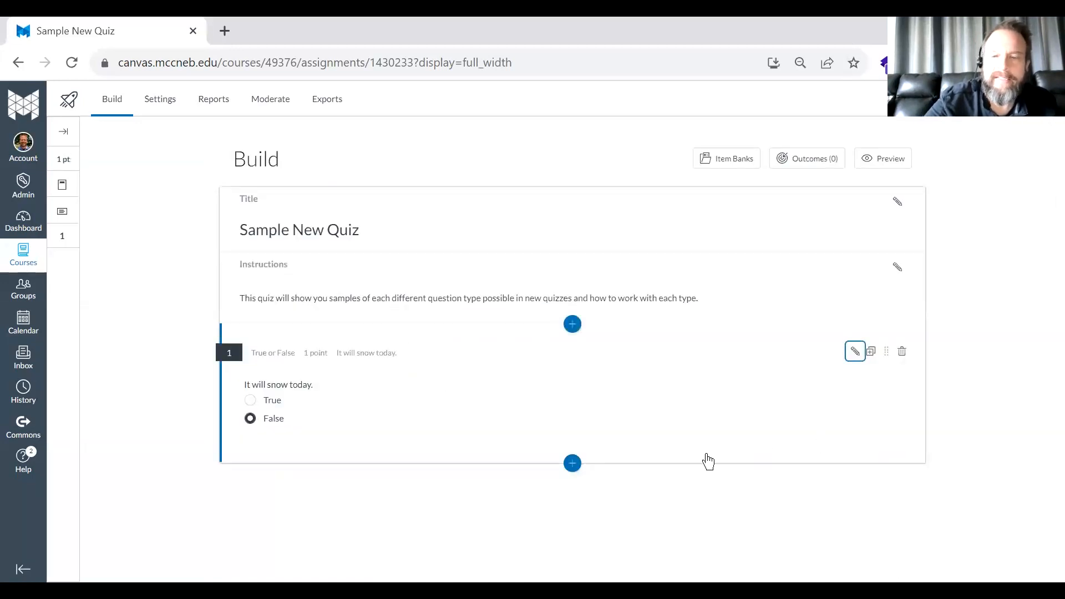
- Clear the title of the True or False question and save the question
{"action": "left_click", "coordinate": [855, 352]}
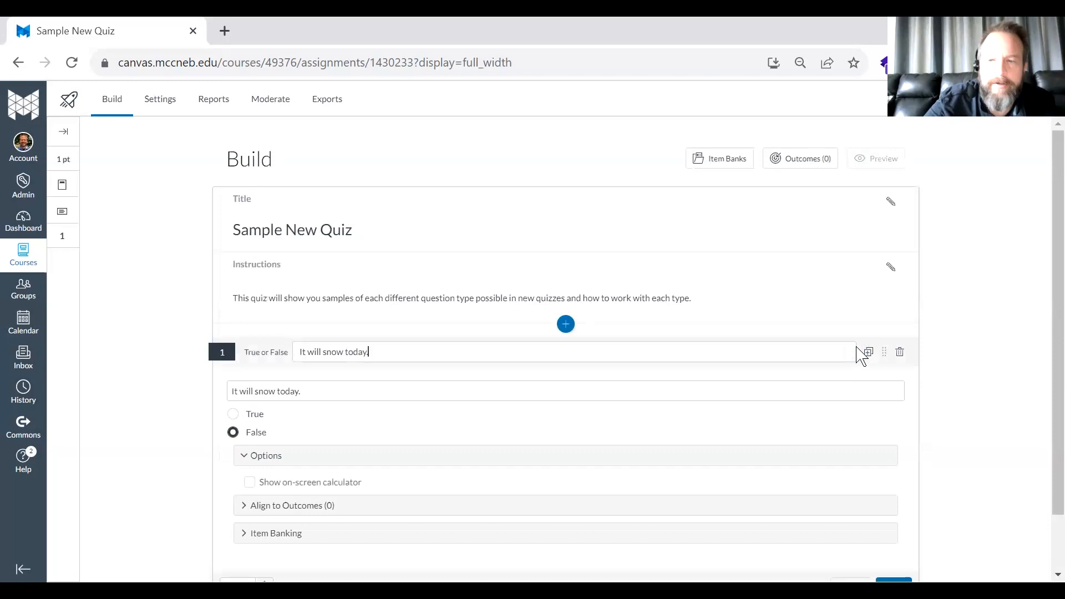
{"action": "left_click_drag", "start_coordinate": [371, 352], "coordinate": [23, 332]}
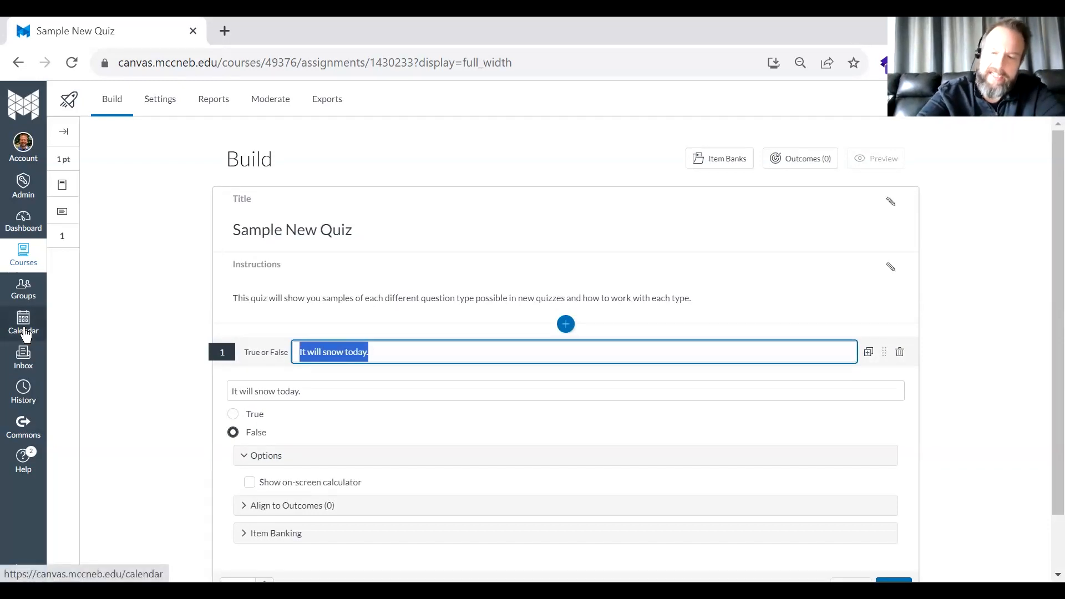
{"action": "key", "text": "BackSpace"}
{"action": "left_click", "coordinate": [137, 397]}
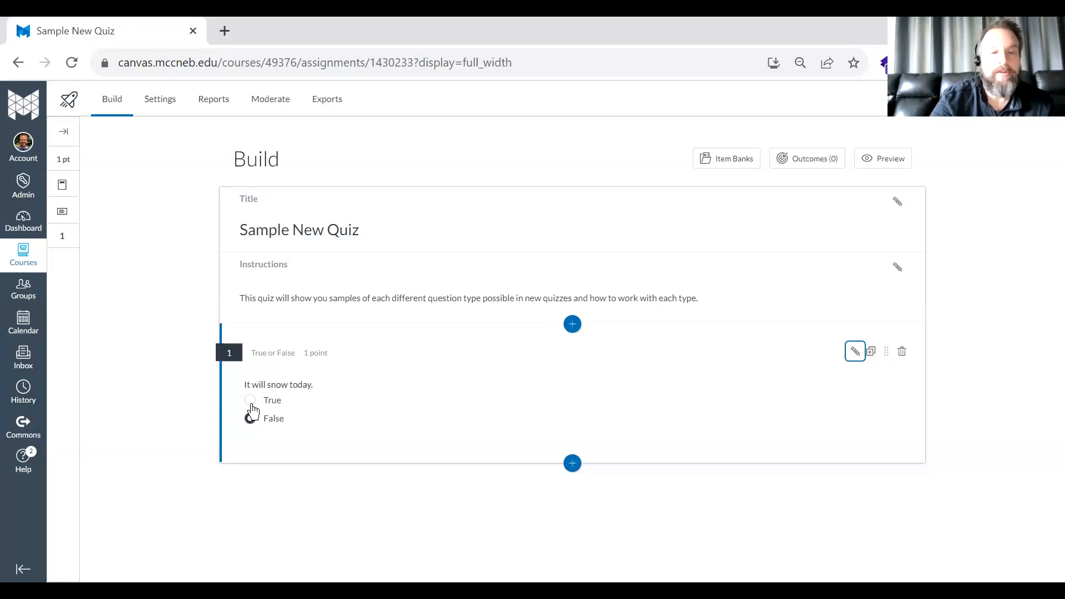
- Title the True or False question "Snowmageddon?" and set its value to 3 points
{"action": "left_click", "coordinate": [855, 352]}
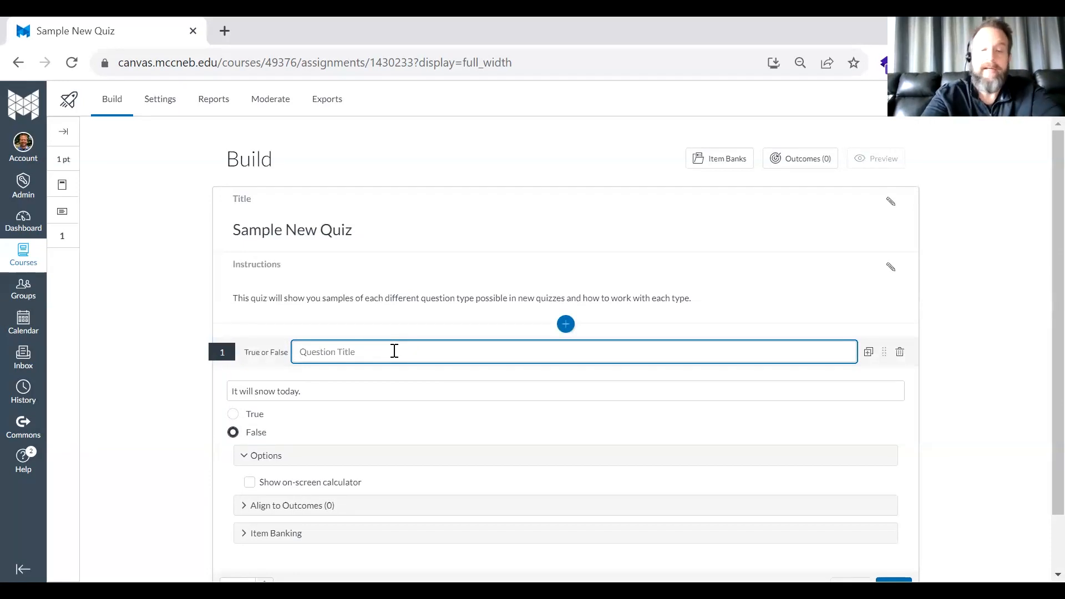
{"action": "type", "text": "Snowm"}
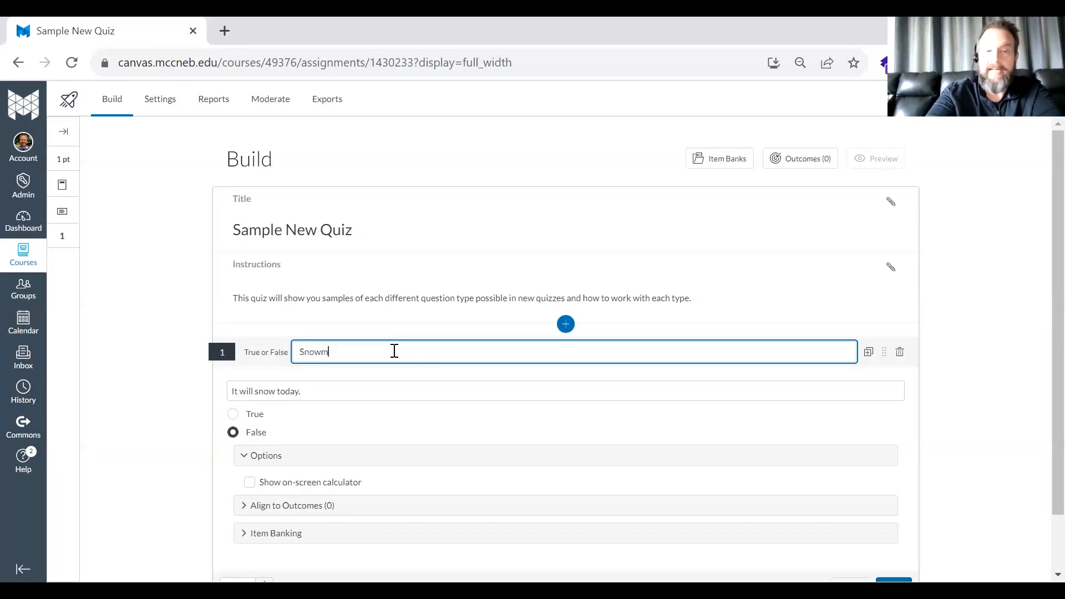
{"action": "type", "text": "ageddon?"}
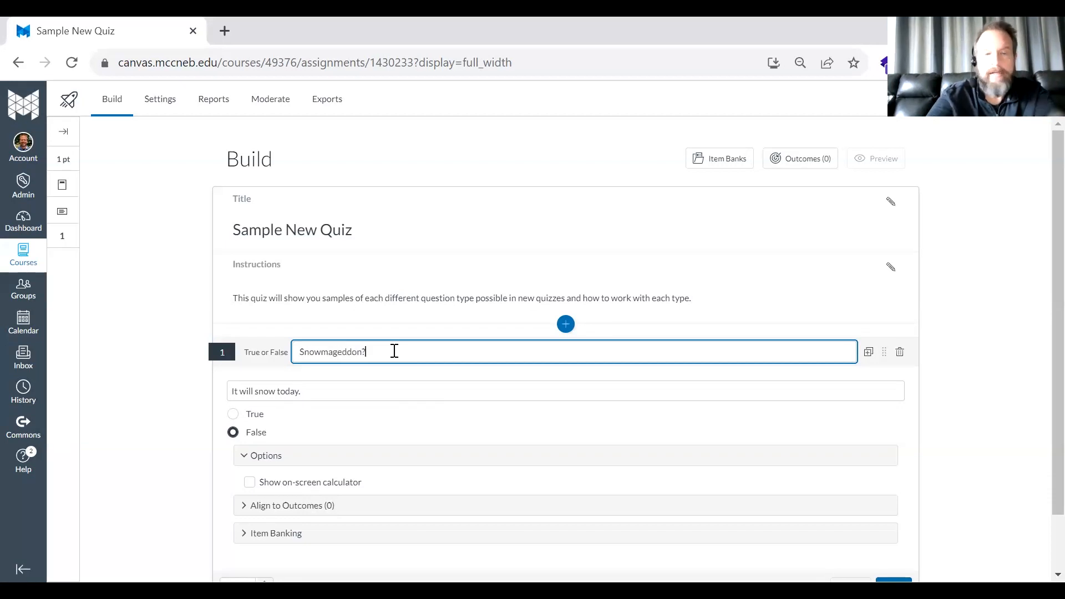
{"action": "scroll", "coordinate": [394, 351], "scroll_direction": "down", "scroll_amount": 1}
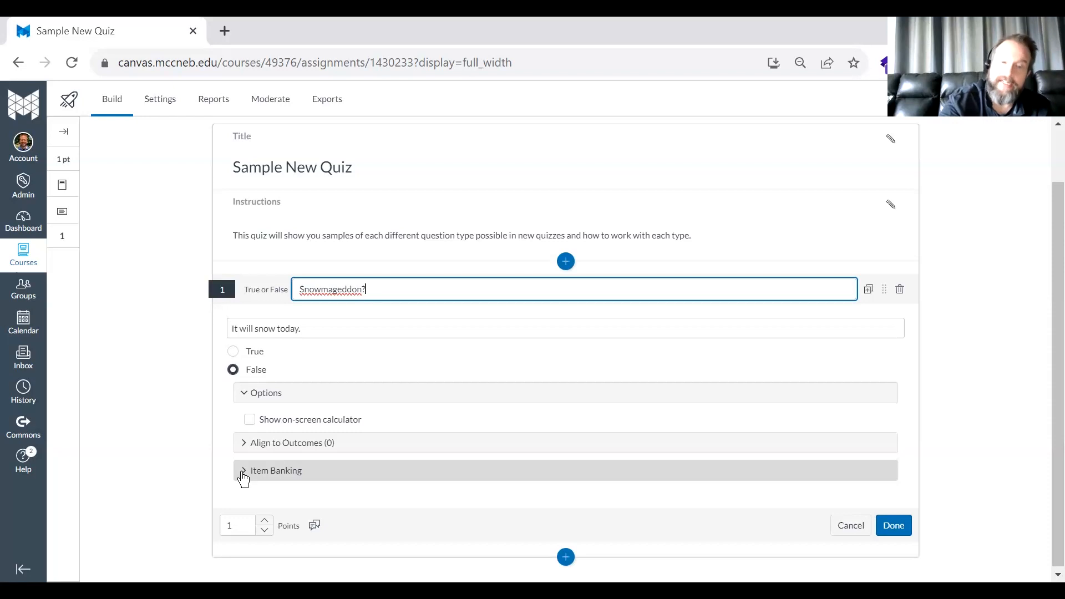
{"action": "left_click", "coordinate": [253, 524]}
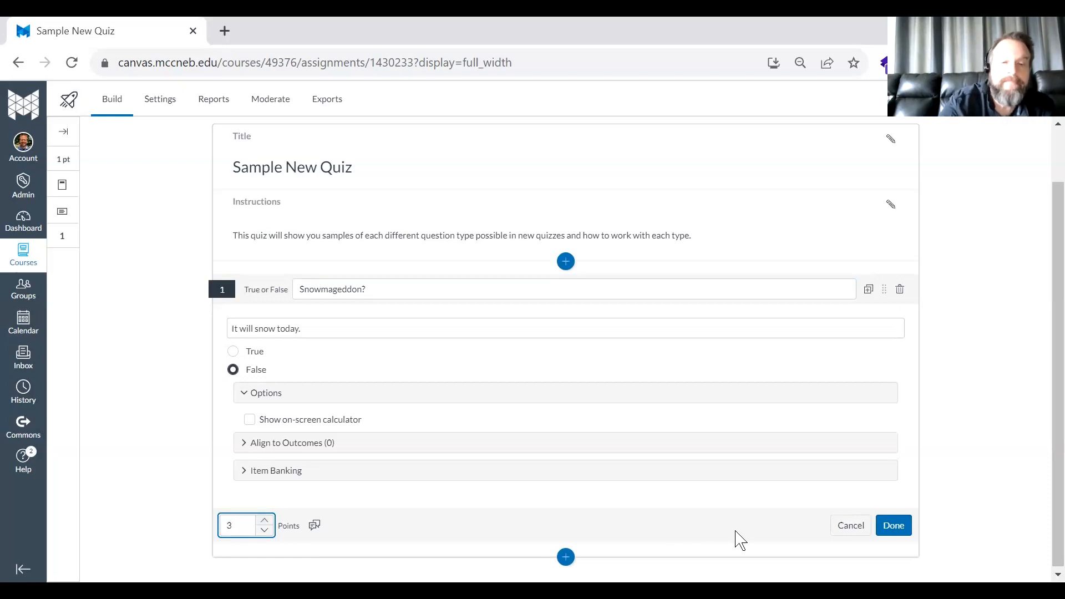
- Add student feedback to the True or False question: "You are a forecaster!" for correct answers and "You aren't a forecaster!" for incorrect ones
{"action": "left_click", "coordinate": [320, 528]}
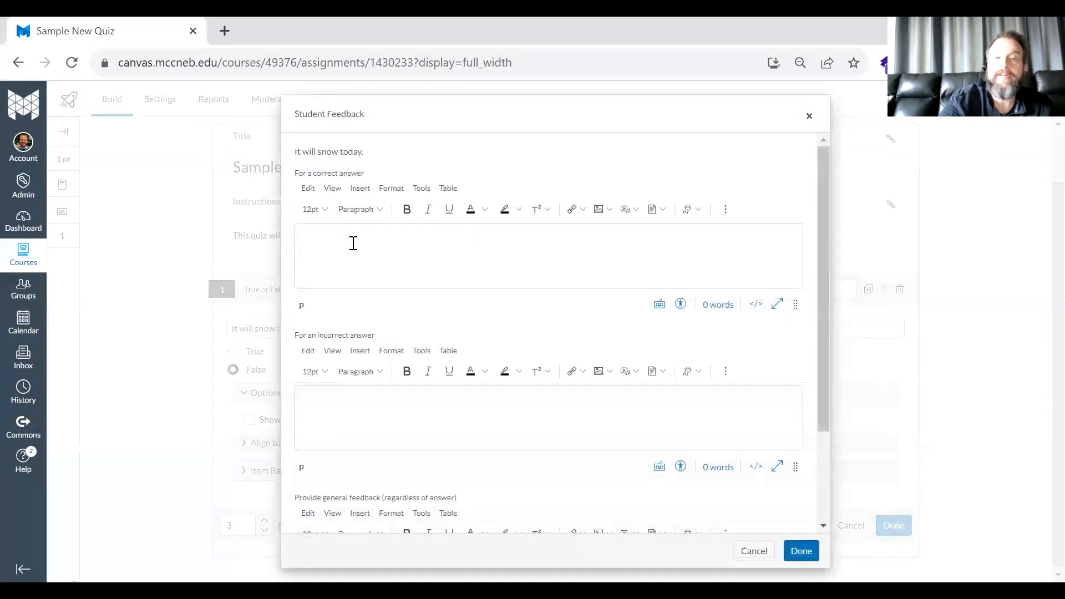
{"action": "left_click", "coordinate": [352, 237]}
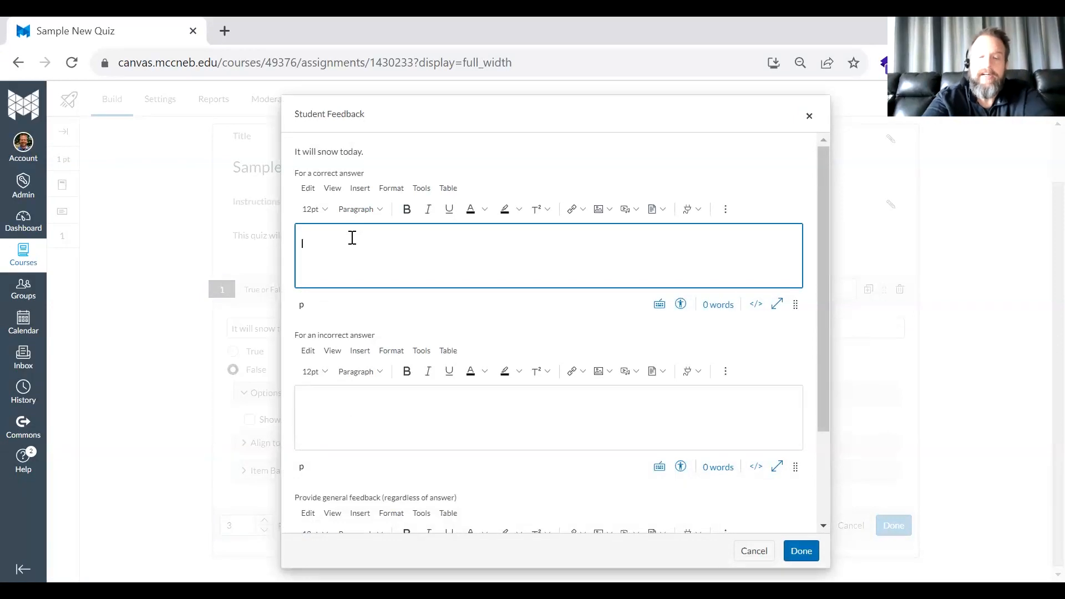
{"action": "type", "text": "You are a forecas"}
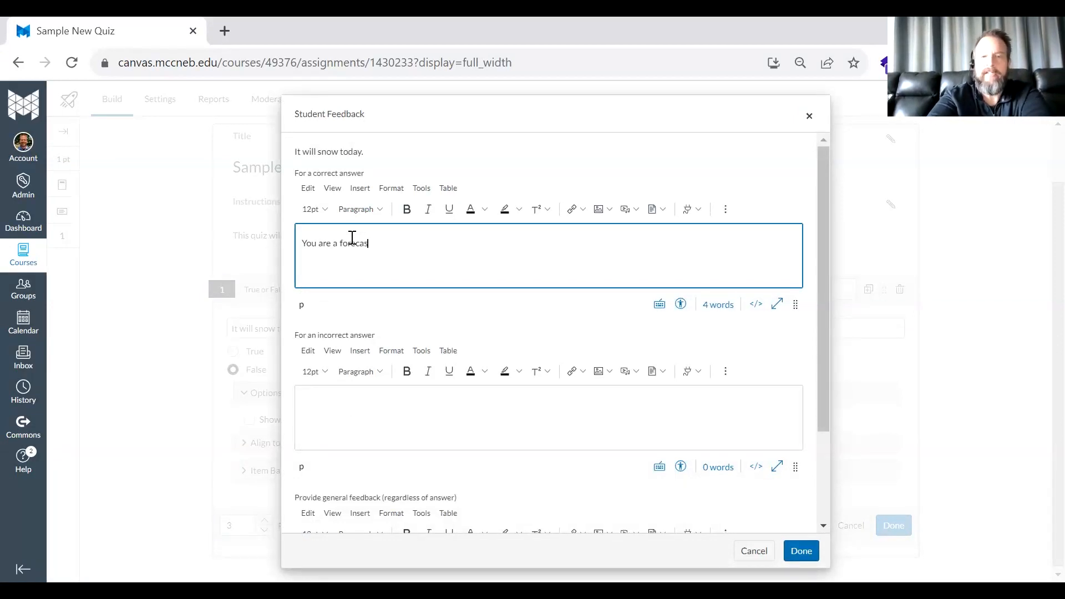
{"action": "type", "text": "ter!"}
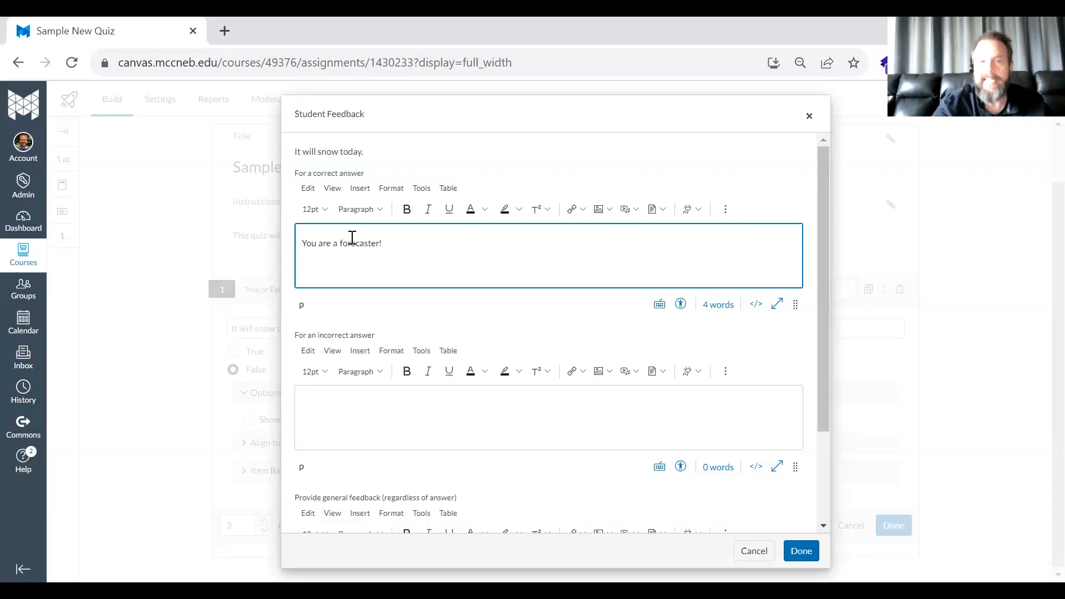
{"action": "left_click", "coordinate": [345, 422]}
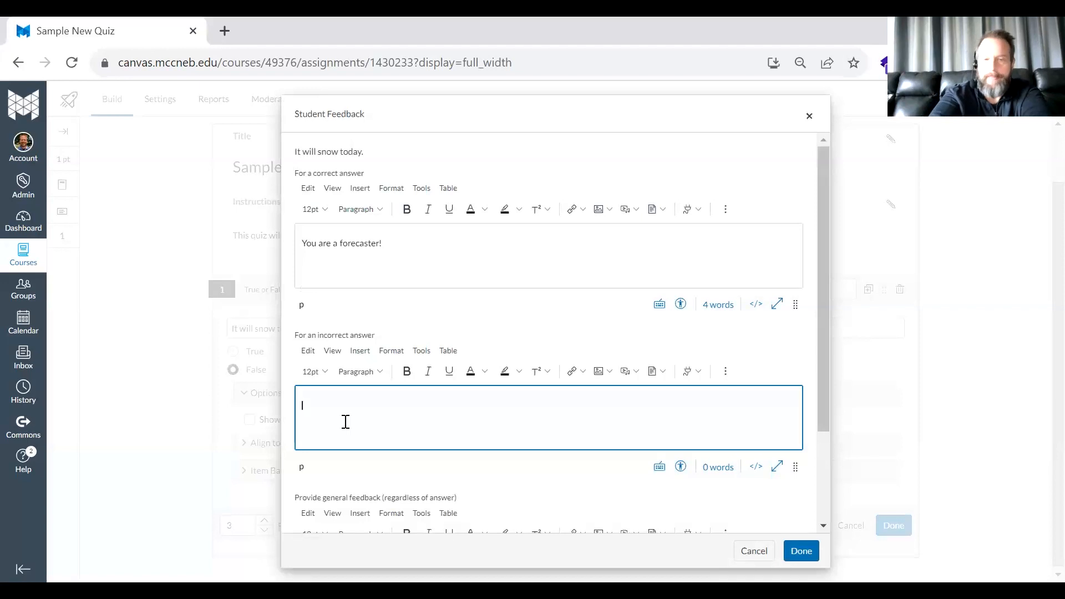
{"action": "type", "text": "You aren't a forecaster!"}
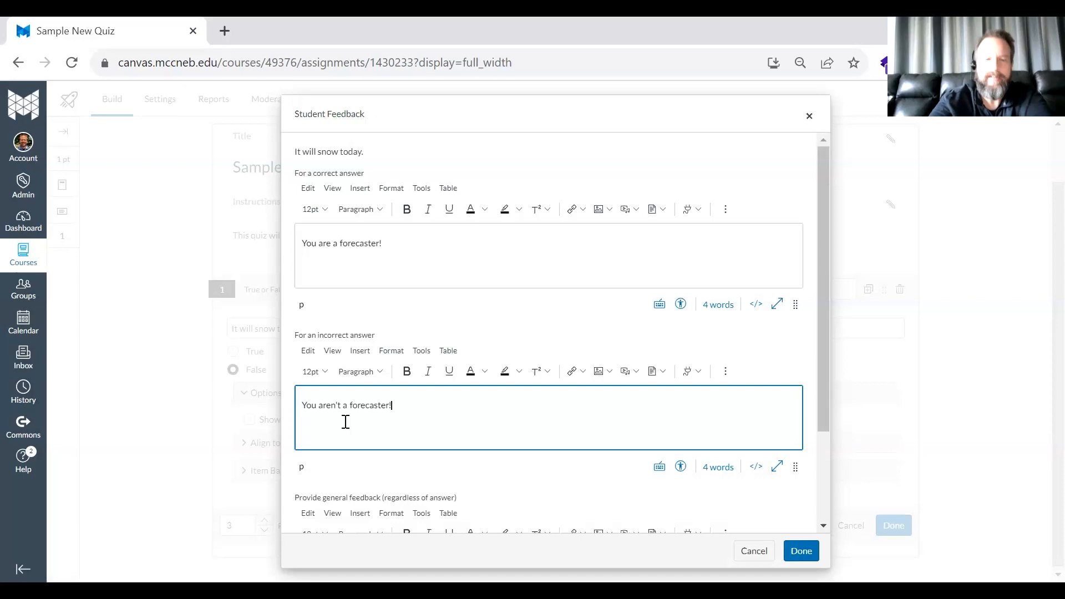
- Add the general feedback "You need to go to weather school!" and save the True or False question
{"action": "scroll", "coordinate": [346, 422], "scroll_direction": "down", "scroll_amount": 2}
{"action": "left_click", "coordinate": [390, 458]}
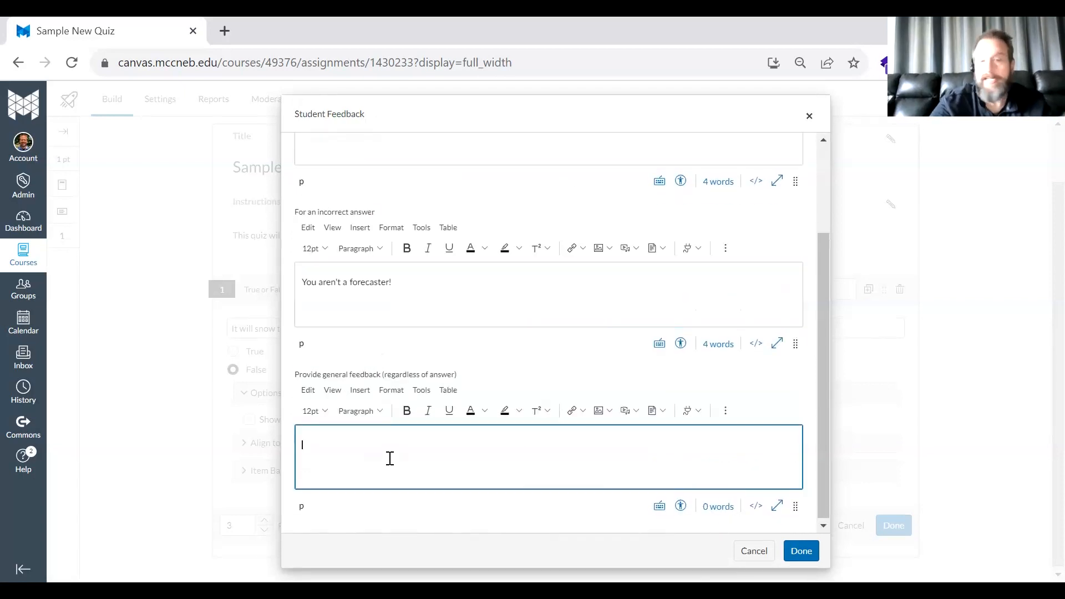
{"action": "type", "text": "You need to go to weatehr"}
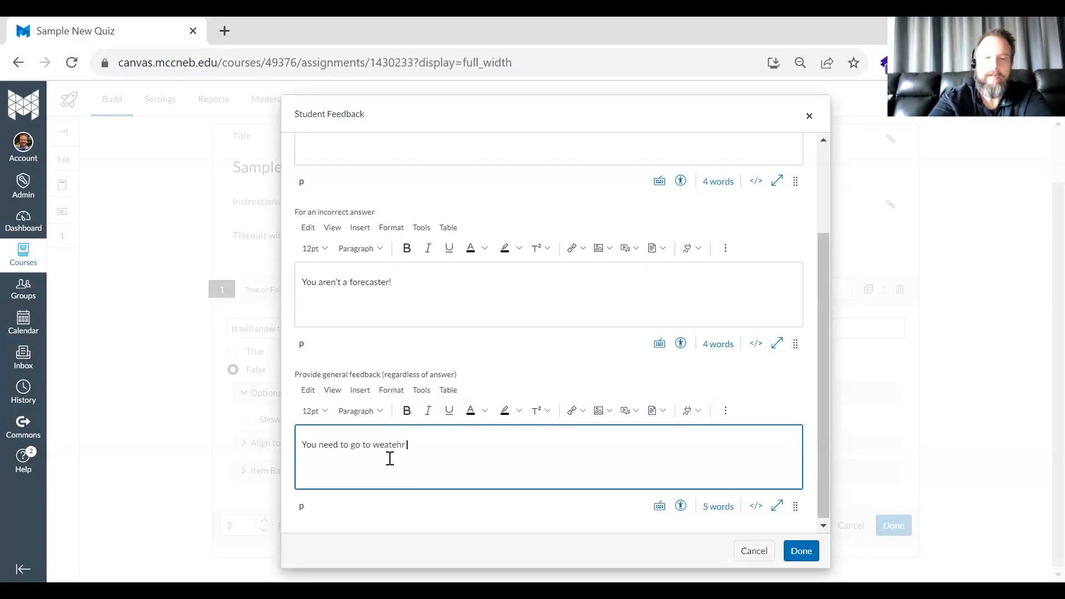
{"action": "key", "text": "BackSpace"}
{"action": "key", "text": "BackSpace"}
{"action": "key", "text": "BackSpace"}
{"action": "type", "text": "her school!"}
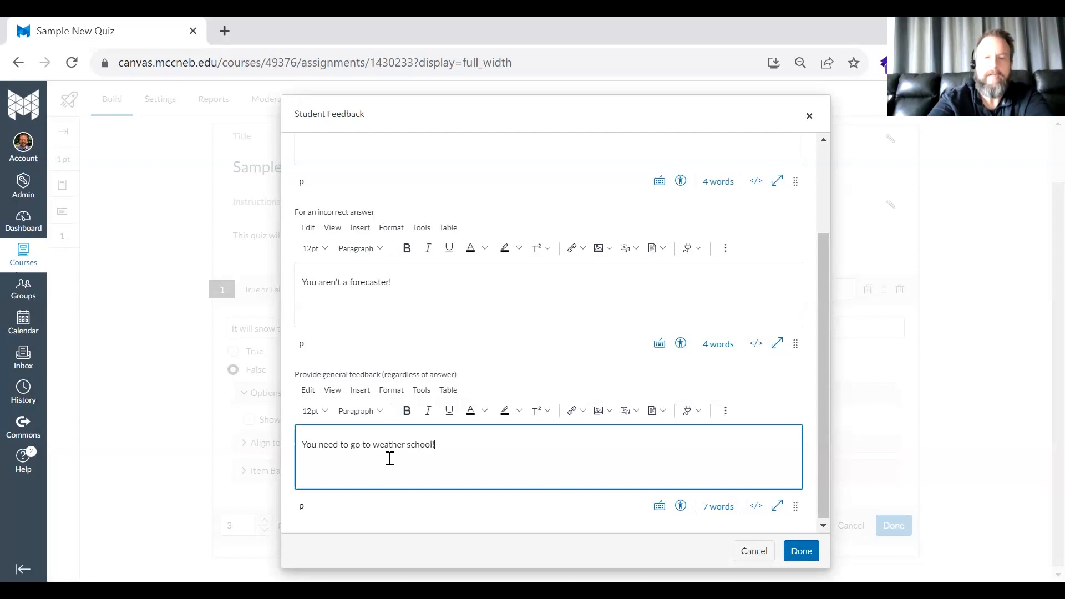
{"action": "left_click", "coordinate": [802, 552]}
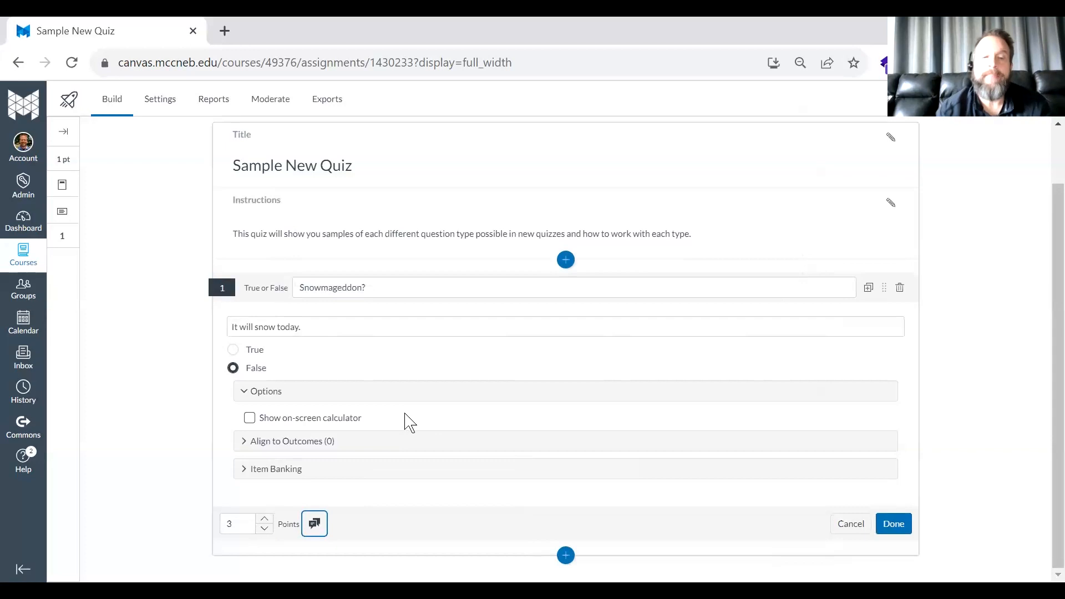
{"action": "left_click", "coordinate": [893, 524]}
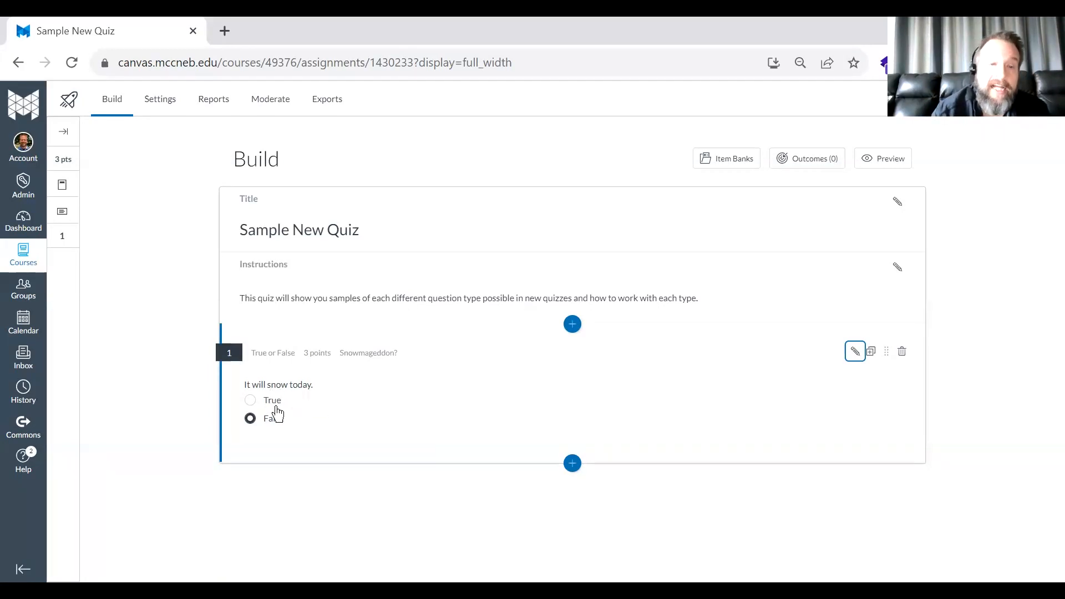
- Insert an Ordering question below the True or False question and title it "Put these in order"
{"action": "left_click", "coordinate": [573, 465]}
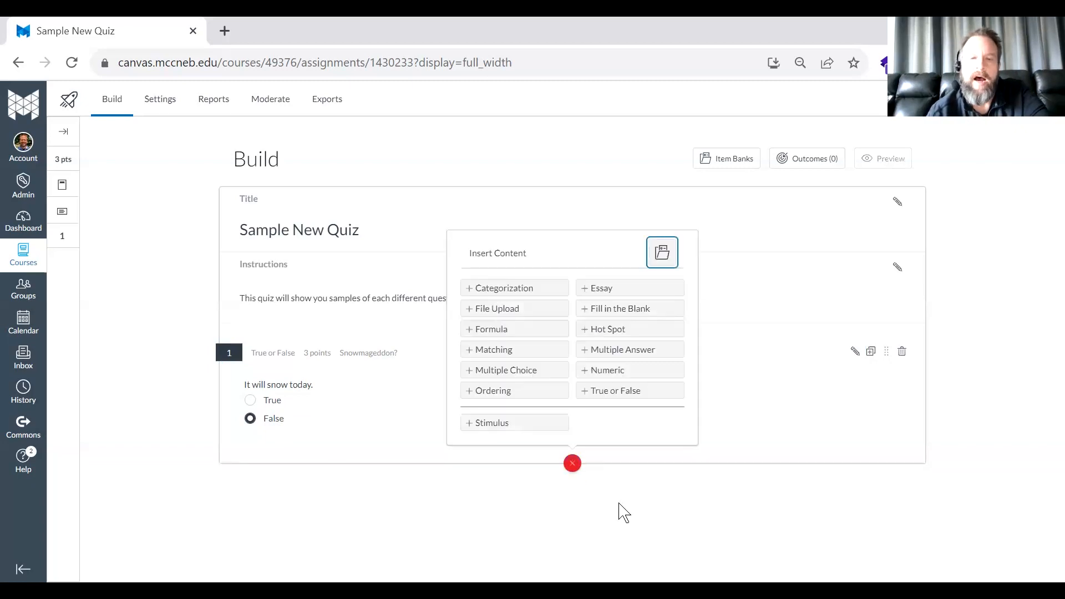
{"action": "left_click", "coordinate": [534, 395]}
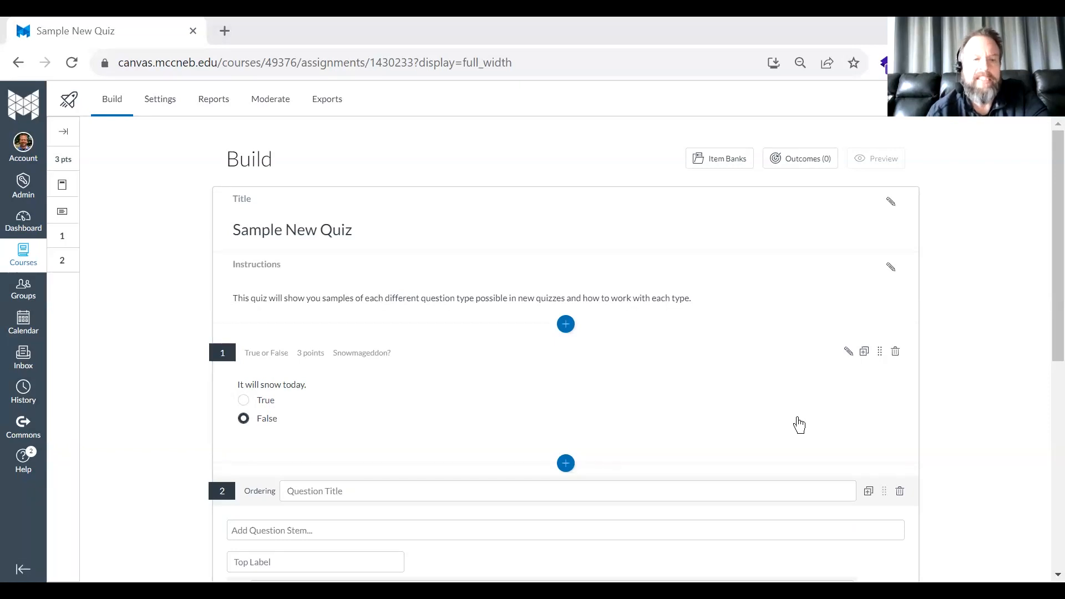
{"action": "left_click", "coordinate": [340, 491]}
{"action": "type", "text": "Put theses in order"}
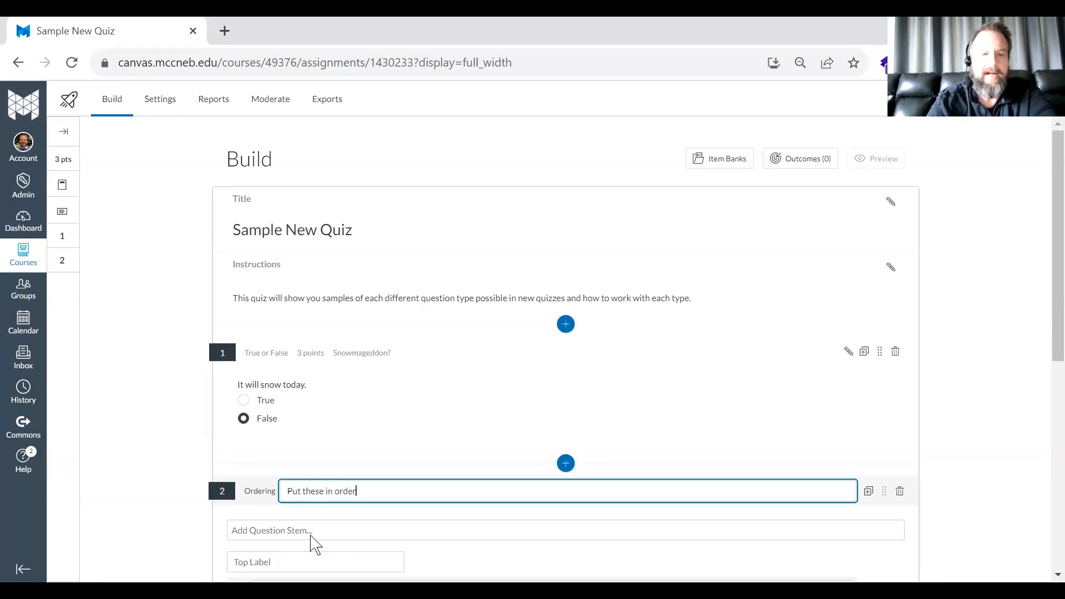
- Move the text "Put these in order" from the Ordering question's title into its question stem
{"action": "left_click_drag", "start_coordinate": [388, 487], "coordinate": [286, 481]}
{"action": "key", "text": "ctrl+c"}
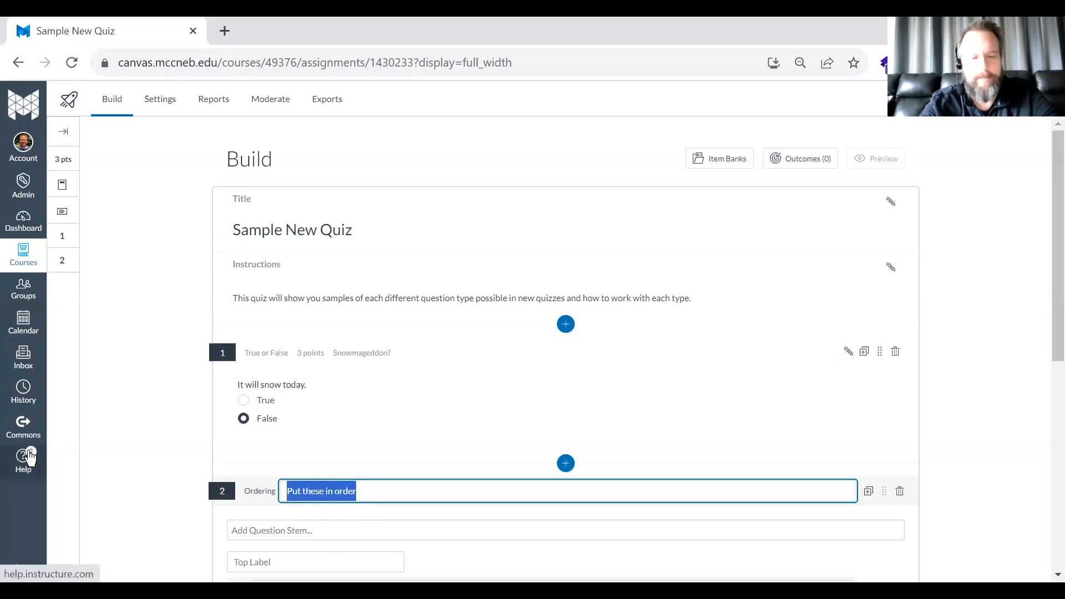
{"action": "key", "text": "BackSpace"}
{"action": "key", "text": "Tab"}
{"action": "key", "text": "Tab"}
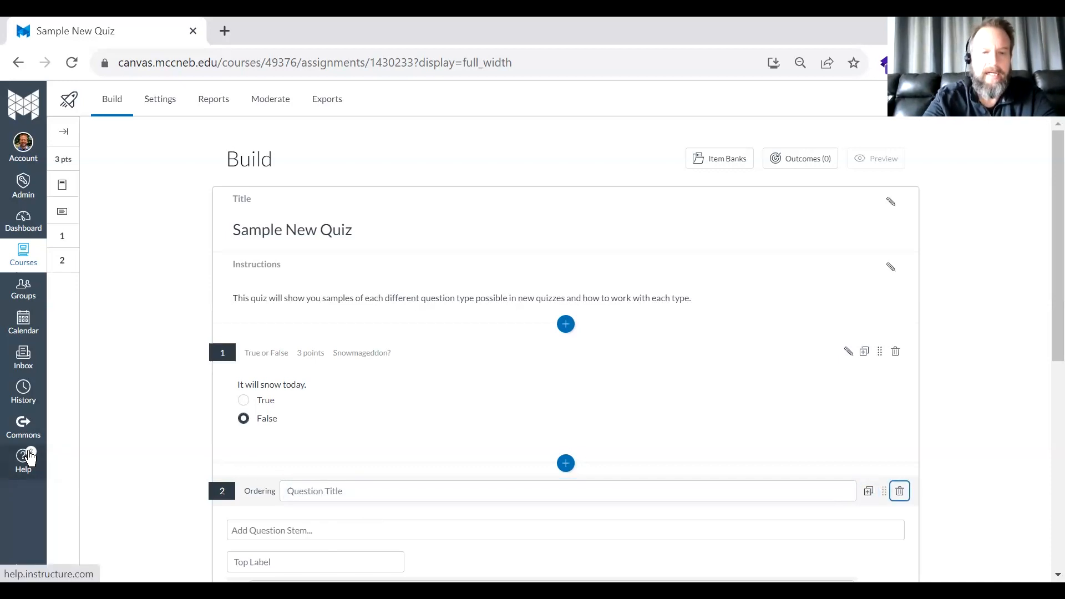
{"action": "left_click", "coordinate": [258, 532]}
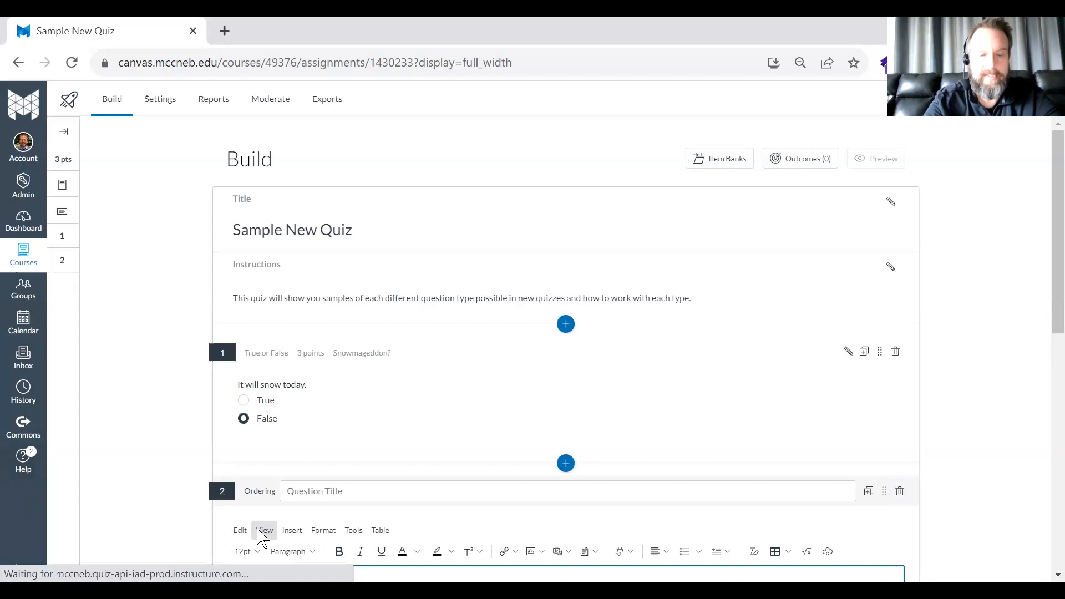
{"action": "key", "text": "ctrl+v"}
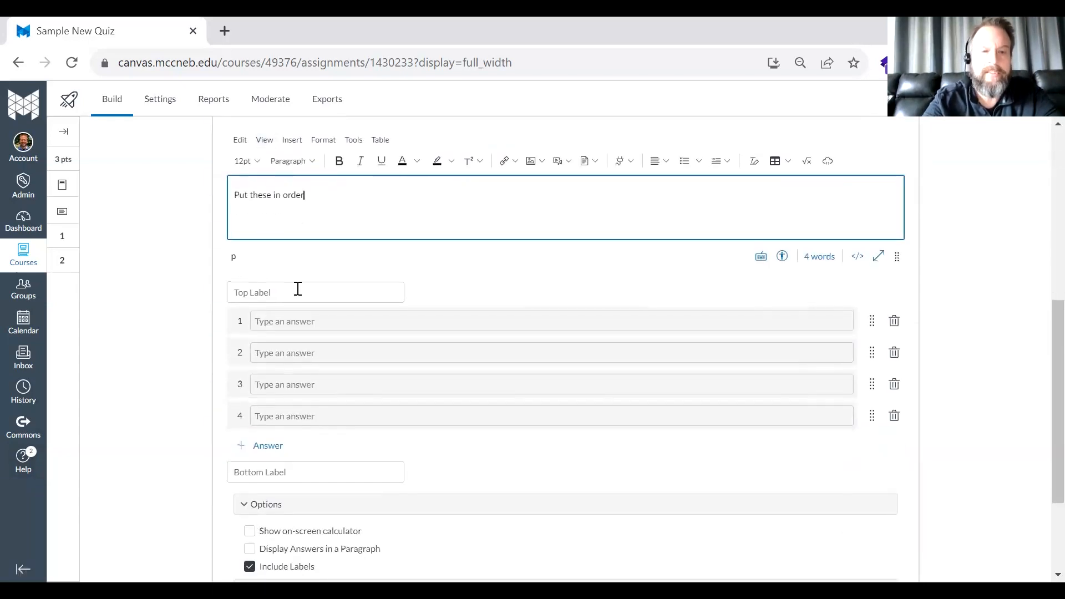
- Set the Ordering question's top label to "Largest to smallest"
{"action": "left_click", "coordinate": [268, 295]}
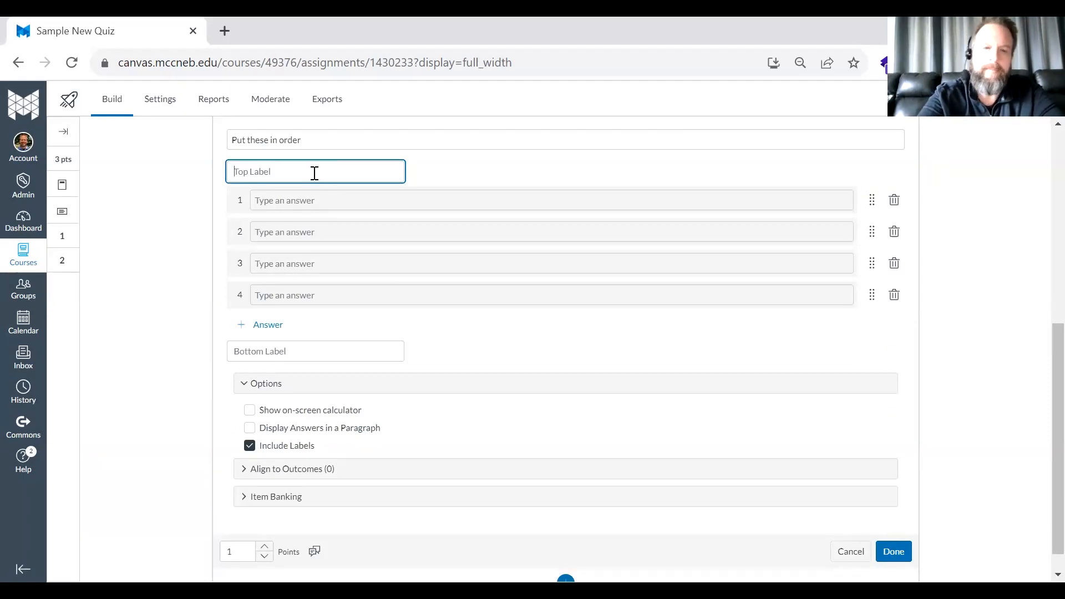
{"action": "type", "text": "S"}
{"action": "key", "text": "BackSpace"}
{"action": "type", "text": "Largest to smallest"}
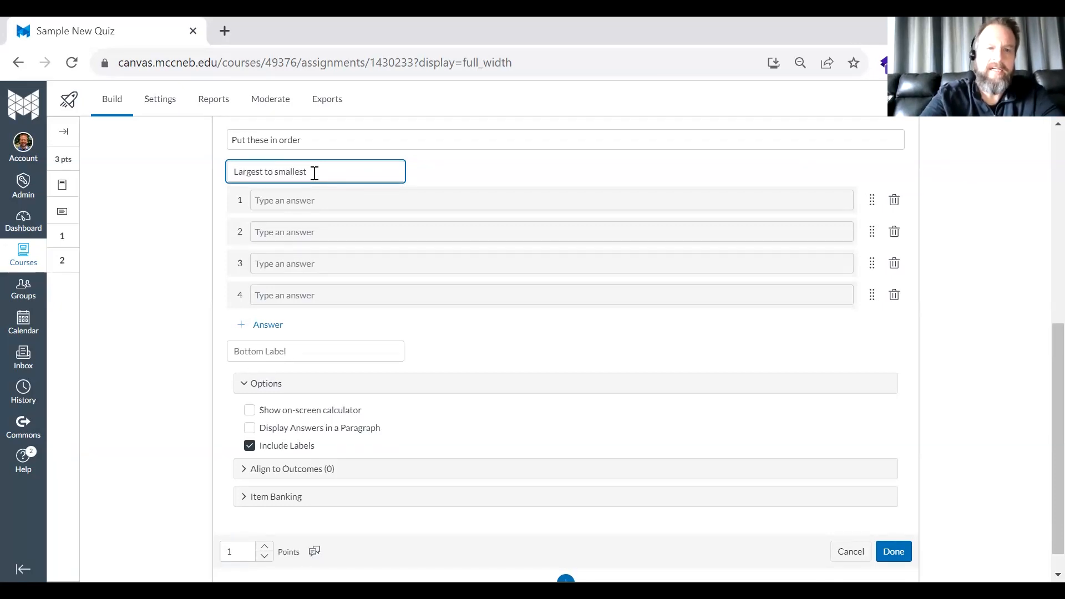
- Enter 20, 14, 12 and 10 as the four ordered answers and save the Ordering question
{"action": "left_click", "coordinate": [314, 204]}
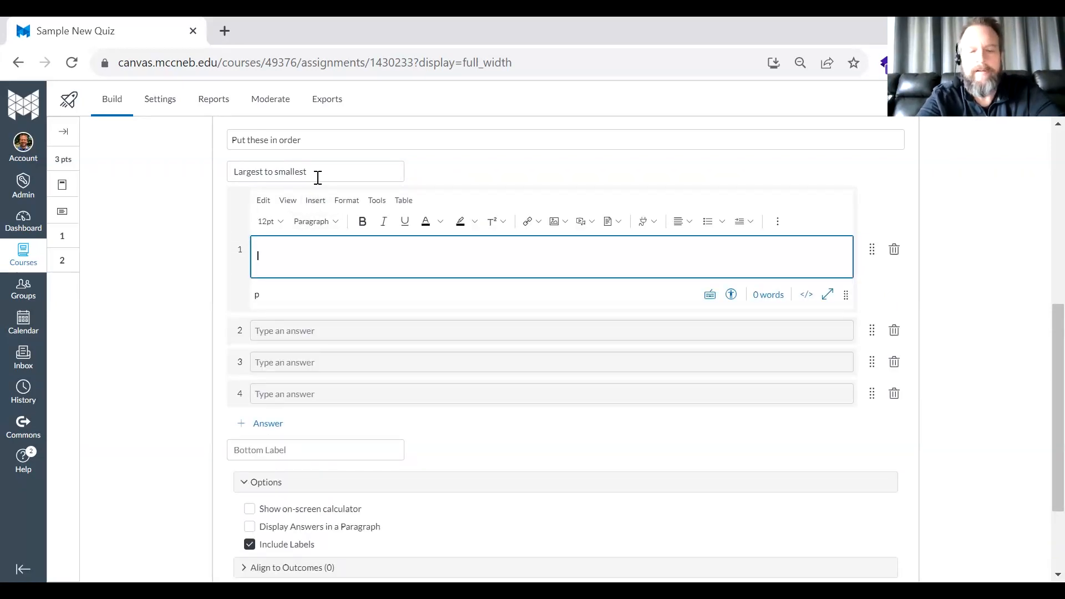
{"action": "type", "text": "20"}
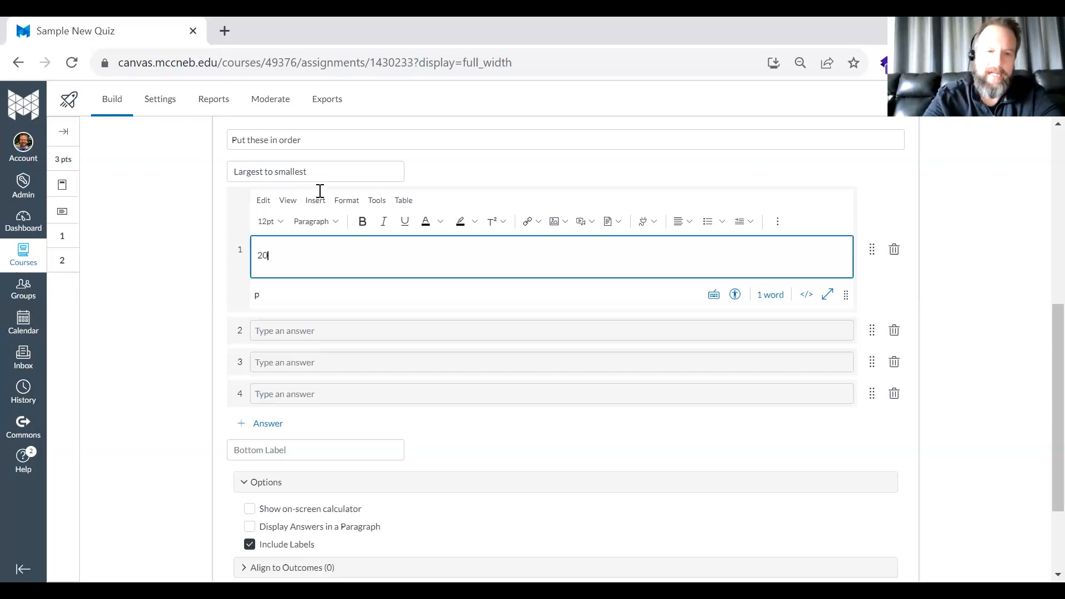
{"action": "left_click", "coordinate": [326, 332]}
{"action": "type", "text": "1"}
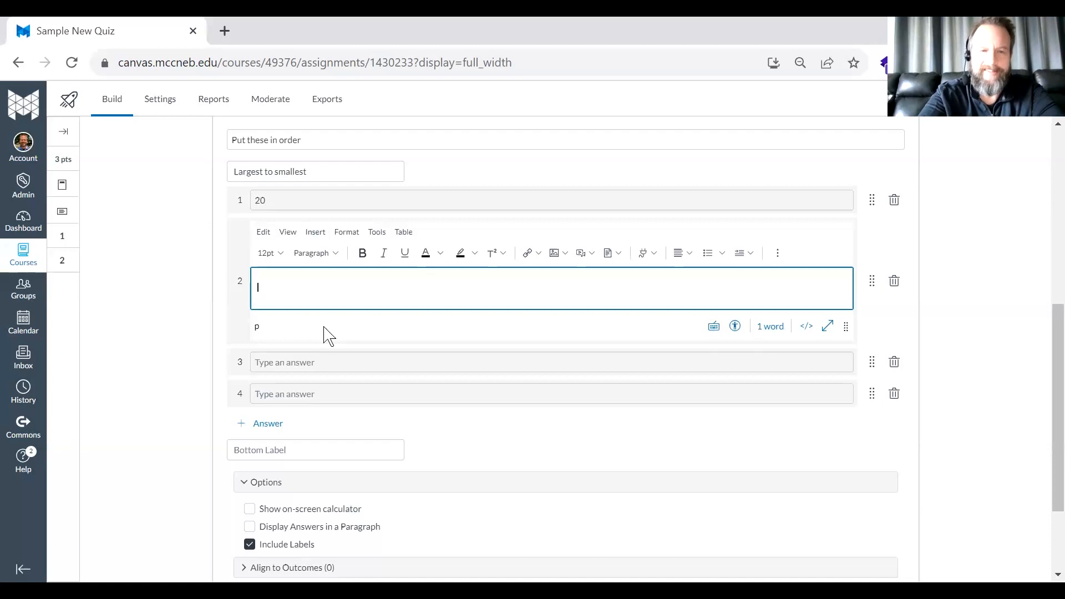
{"action": "type", "text": "4"}
{"action": "left_click", "coordinate": [321, 366]}
{"action": "type", "text": "12"}
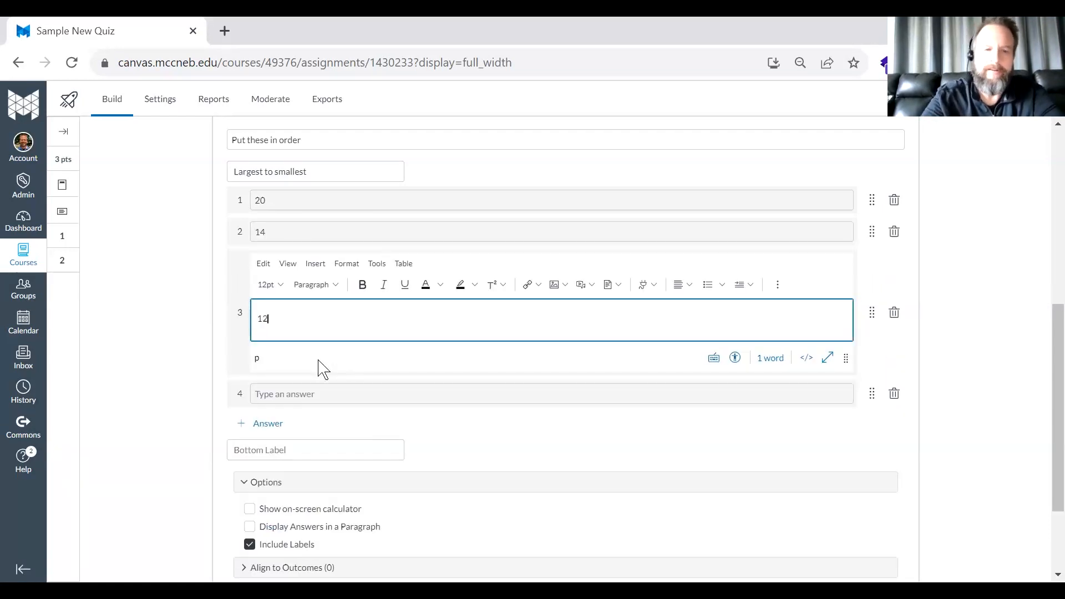
{"action": "left_click", "coordinate": [320, 395]}
{"action": "type", "text": "10"}
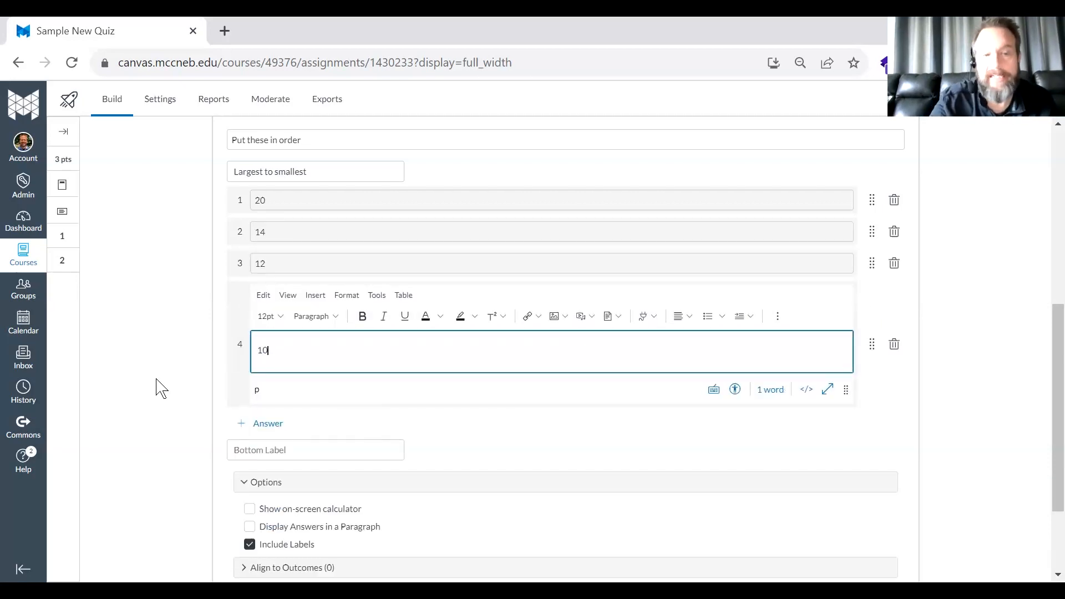
{"action": "left_click", "coordinate": [164, 391]}
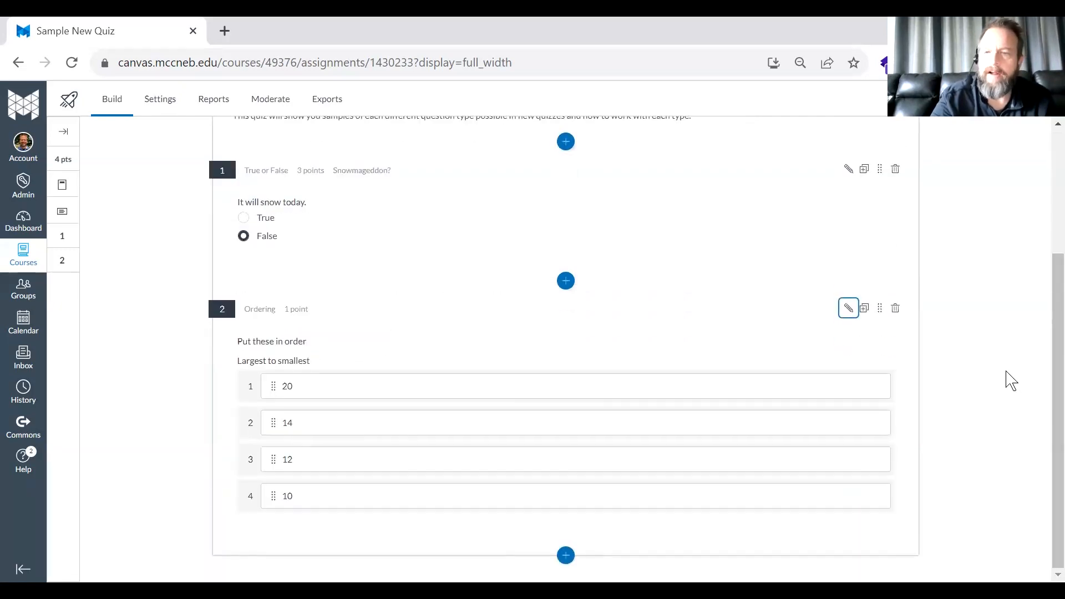
- Preview the quiz to examine how both questions appear to students, and exit the preview
{"action": "scroll", "coordinate": [1010, 381], "scroll_direction": "down", "scroll_amount": 1}
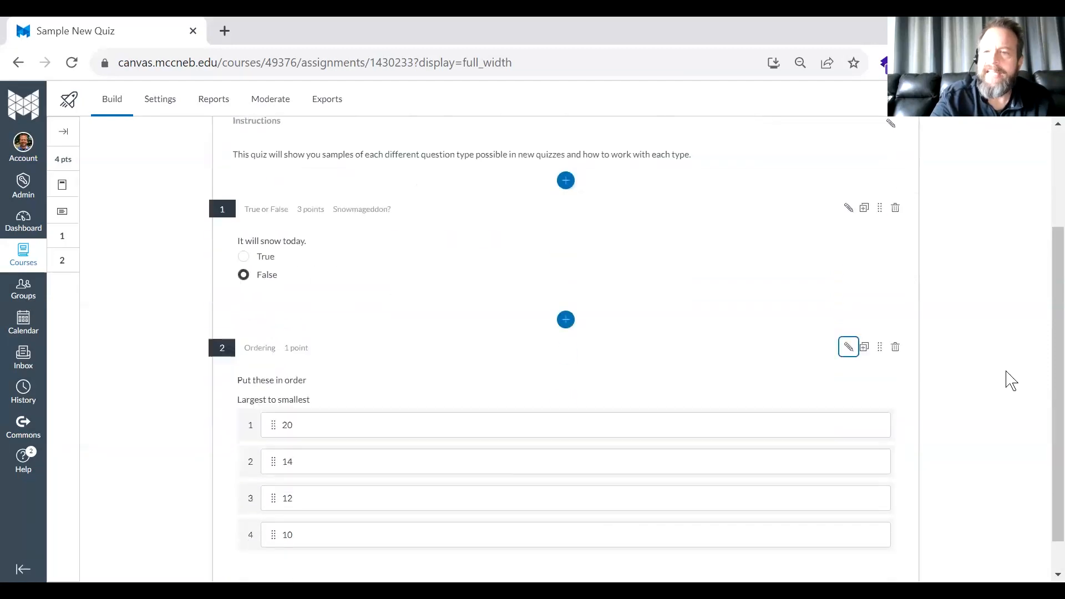
{"action": "scroll", "coordinate": [1010, 381], "scroll_direction": "up", "scroll_amount": 3}
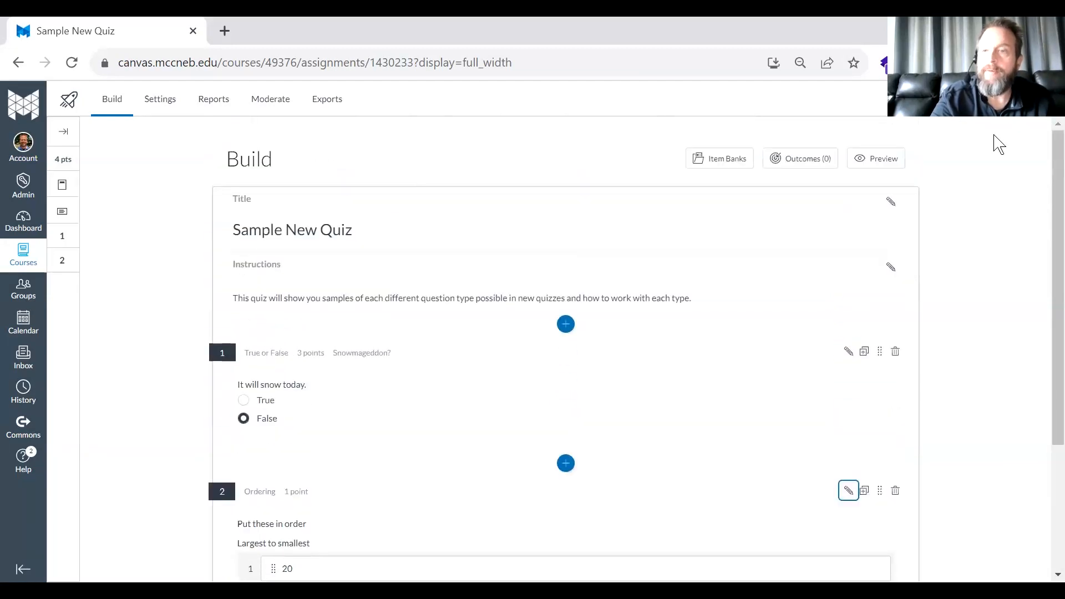
{"action": "left_click", "coordinate": [884, 158]}
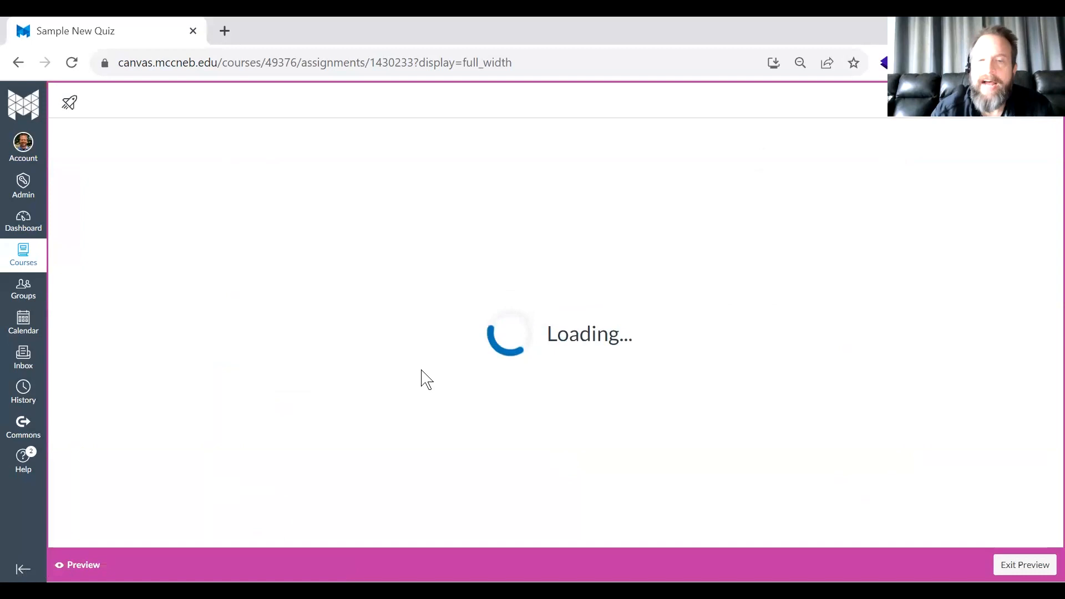
{"action": "mouse_move", "coordinate": [260, 453]}
{"action": "left_mouse_down"}
{"action": "mouse_move", "coordinate": [273, 437]}
{"action": "mouse_move", "coordinate": [271, 380]}
{"action": "mouse_move", "coordinate": [261, 452]}
{"action": "left_mouse_up"}
{"action": "left_click", "coordinate": [1024, 562]}
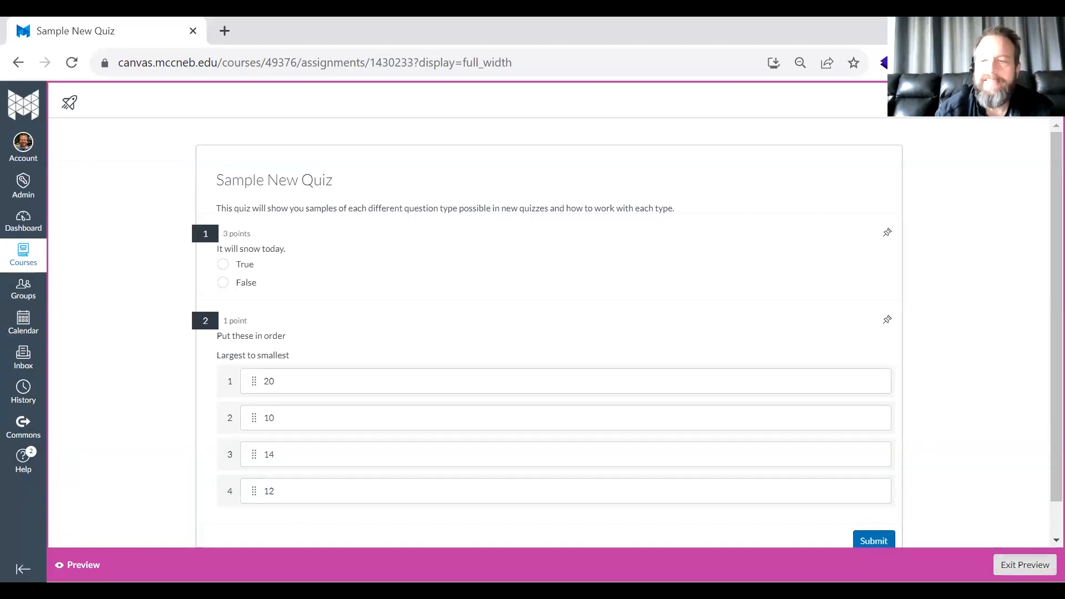
- Add a Numeric question after the Ordering question and enter "2 + 2" as its question stem
{"action": "scroll", "coordinate": [338, 404], "scroll_direction": "down", "scroll_amount": 3}
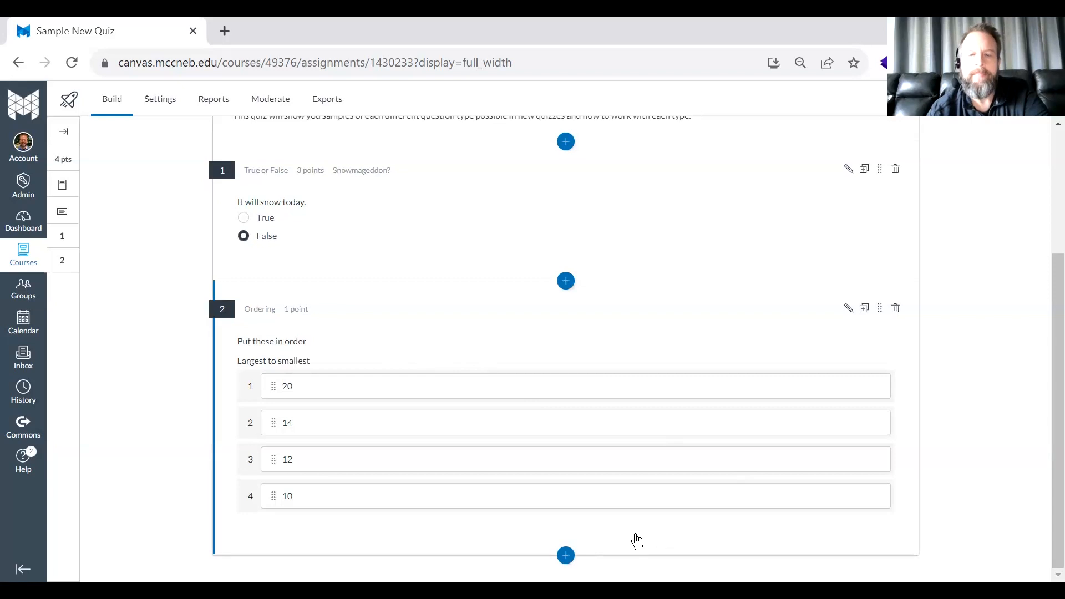
{"action": "left_click", "coordinate": [566, 555]}
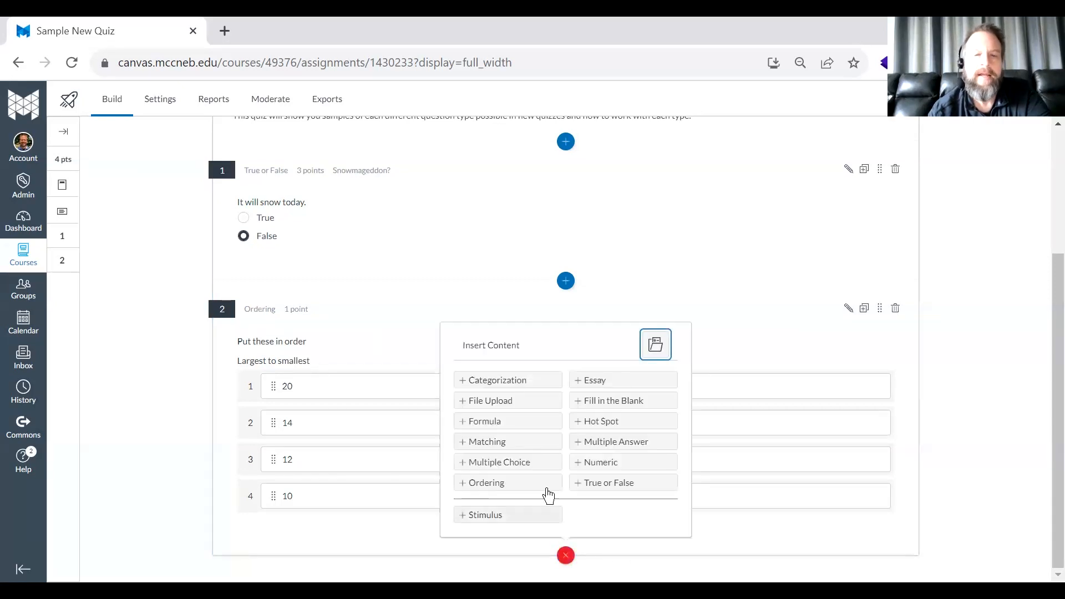
{"action": "left_click", "coordinate": [611, 472]}
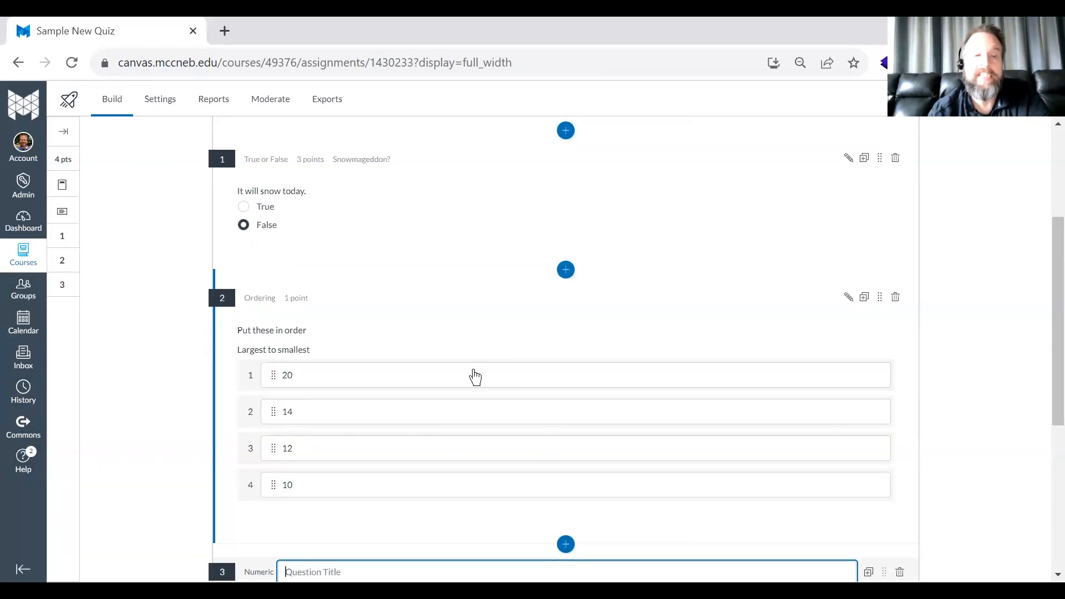
{"action": "scroll", "coordinate": [400, 397], "scroll_direction": "down", "scroll_amount": 4}
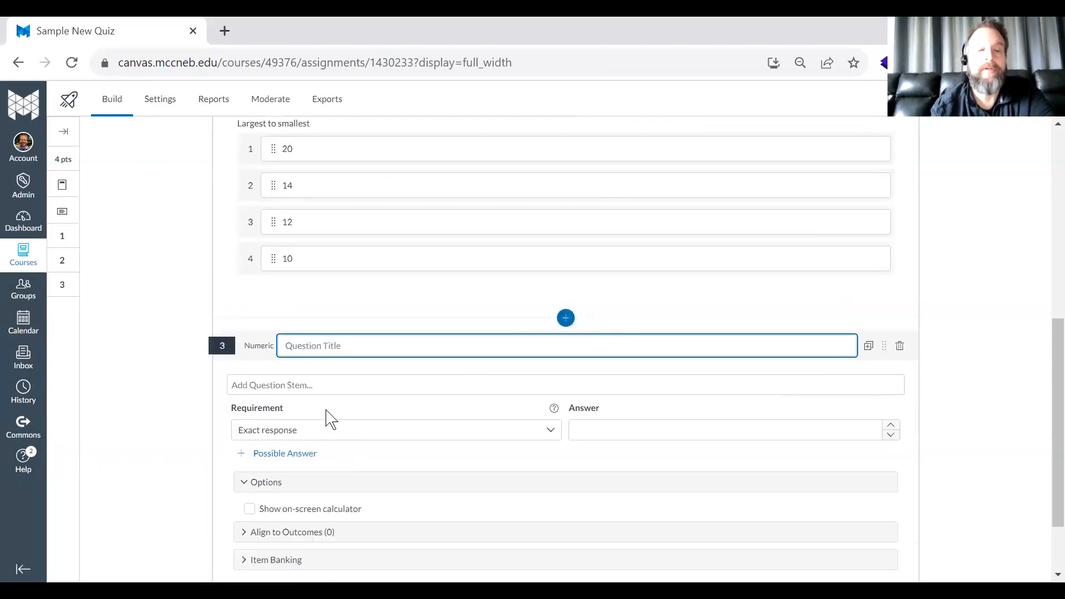
{"action": "left_click", "coordinate": [316, 395]}
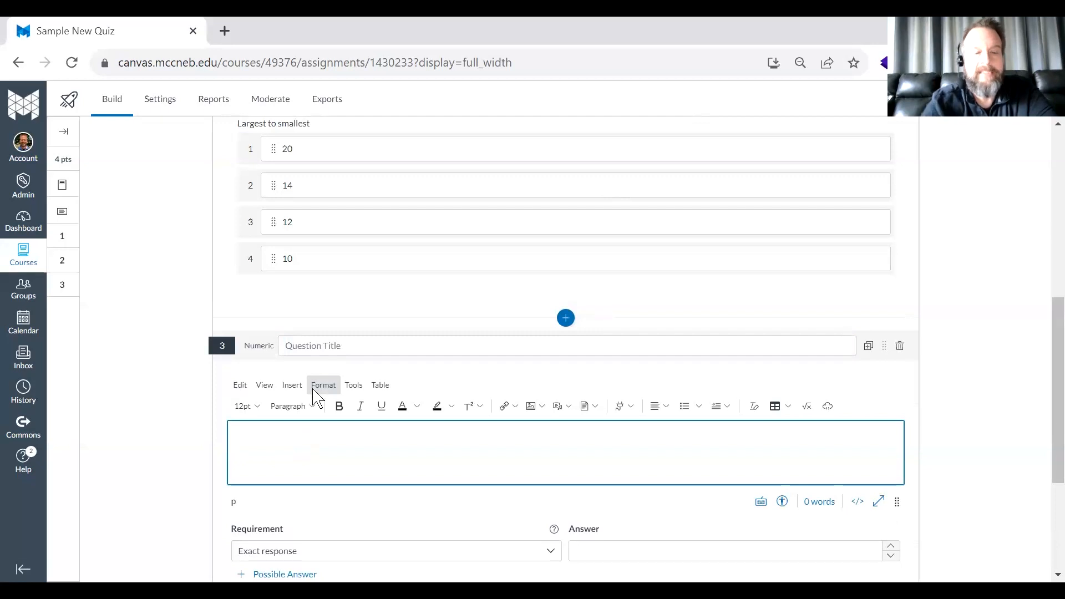
{"action": "type", "text": "2 "}
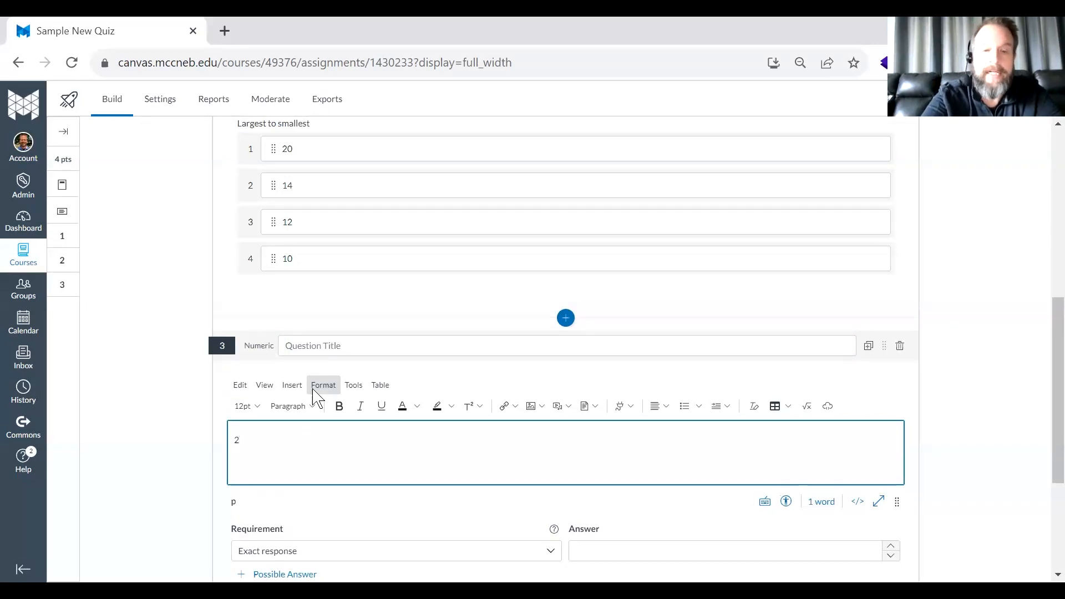
{"action": "type", "text": "+ 2"}
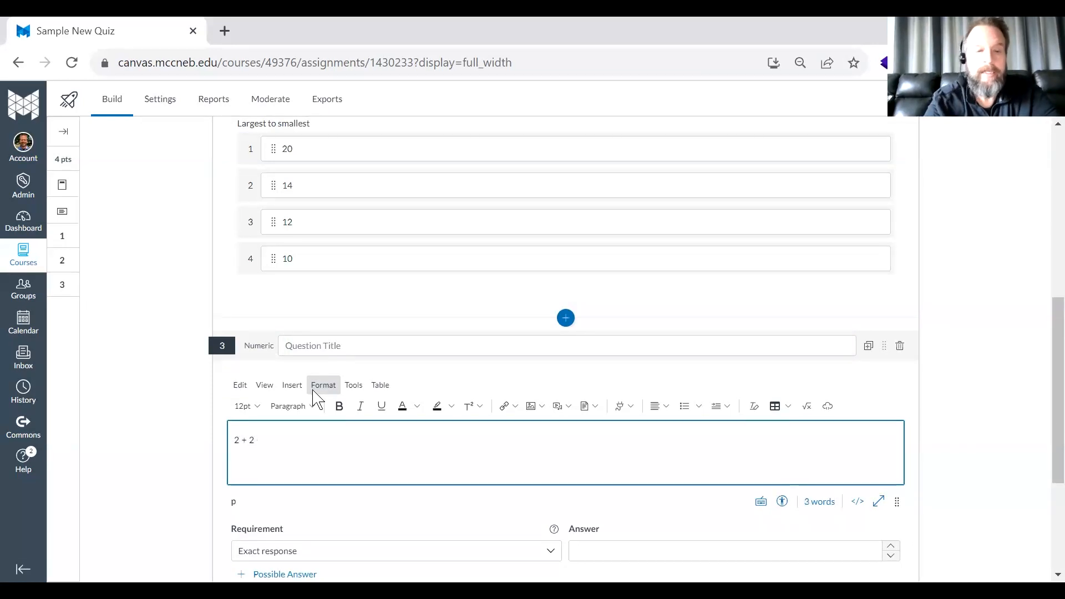
- Set the Numeric question's requirement to Within a range, from 3 to 5, and save the question
{"action": "scroll", "coordinate": [312, 394], "scroll_direction": "down", "scroll_amount": 4}
{"action": "left_click", "coordinate": [299, 345]}
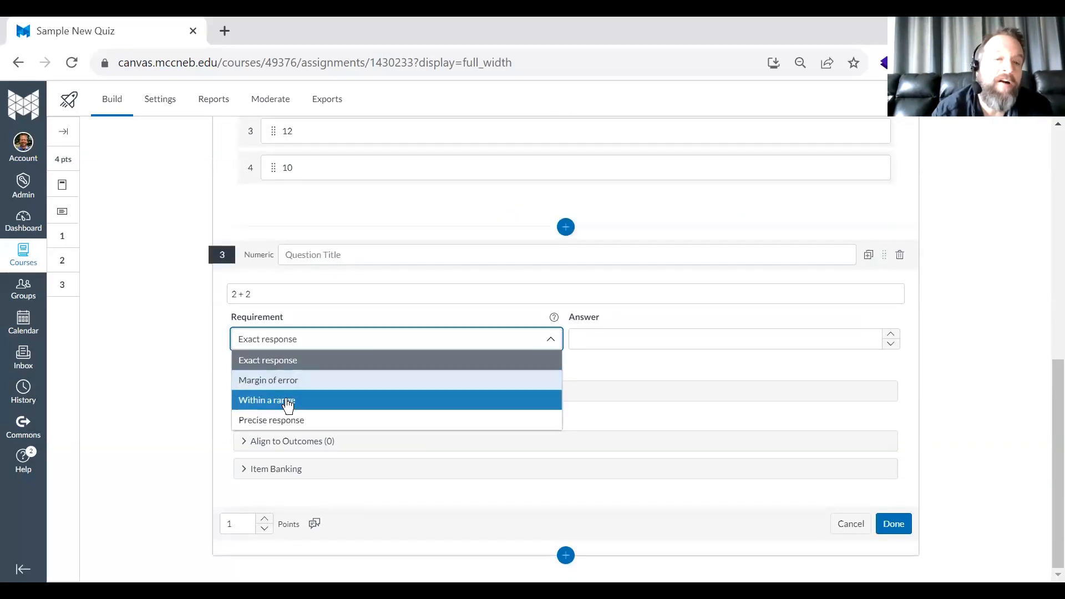
{"action": "left_click", "coordinate": [381, 401]}
{"action": "left_click", "coordinate": [596, 335]}
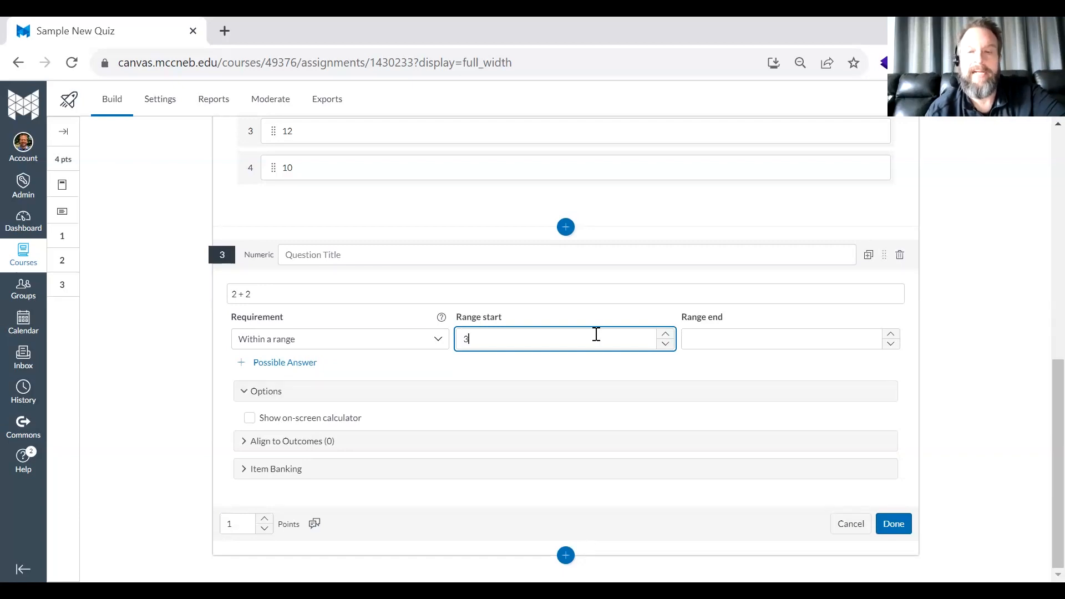
{"action": "left_click", "coordinate": [744, 341]}
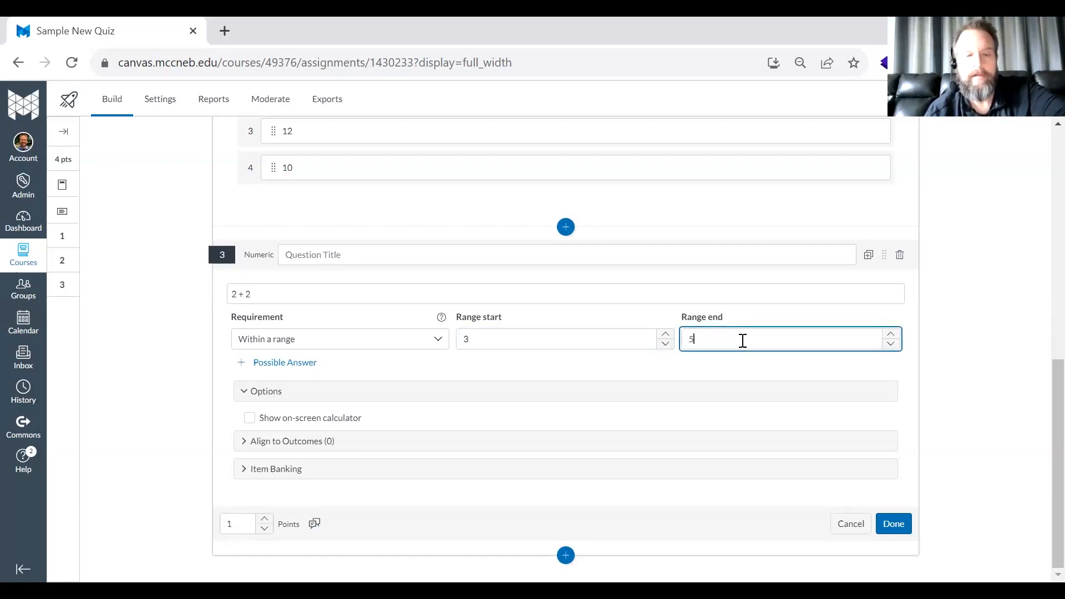
{"action": "left_click", "coordinate": [152, 390]}
{"action": "left_click_drag", "start_coordinate": [261, 417], "coordinate": [233, 436]}
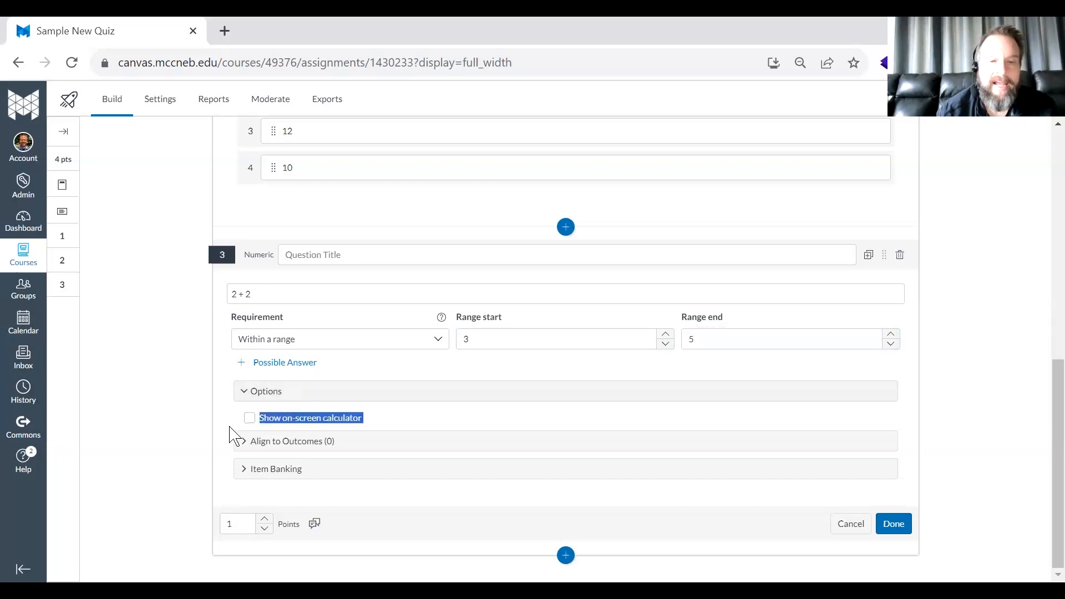
{"action": "left_click", "coordinate": [894, 524]}
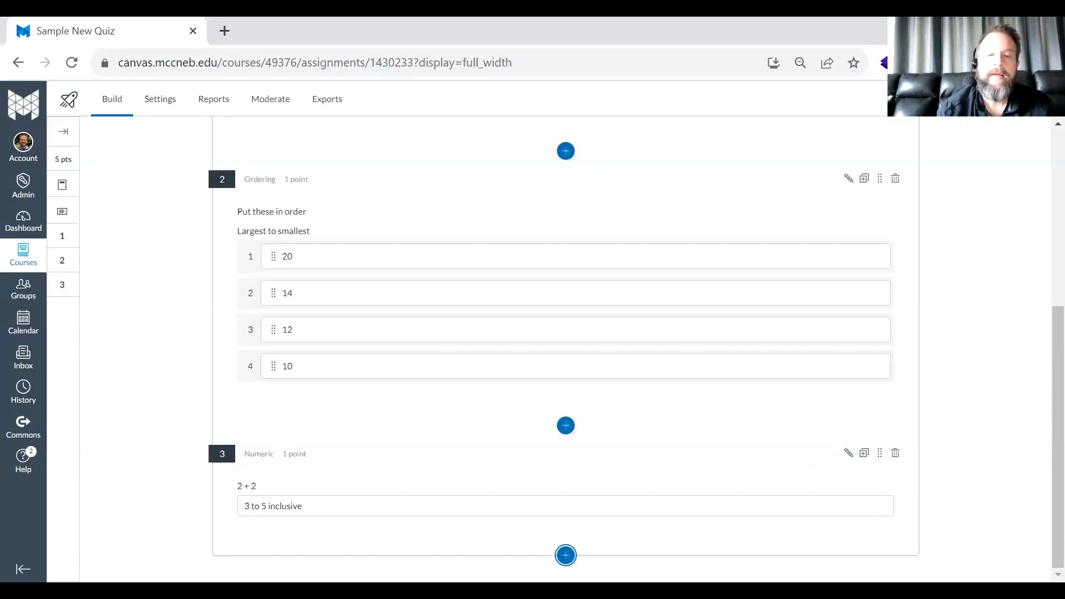
- Add a Multiple Choice question after the Numeric one, titled "The first thing you see when logging into Canvas is:"
{"action": "left_click", "coordinate": [566, 556]}
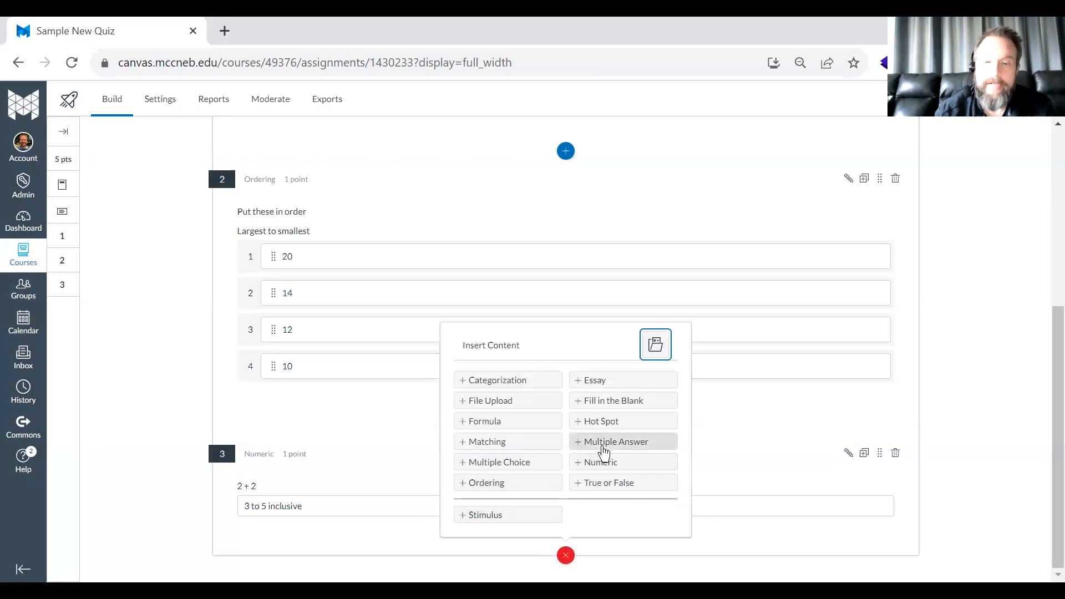
{"action": "left_click", "coordinate": [488, 462]}
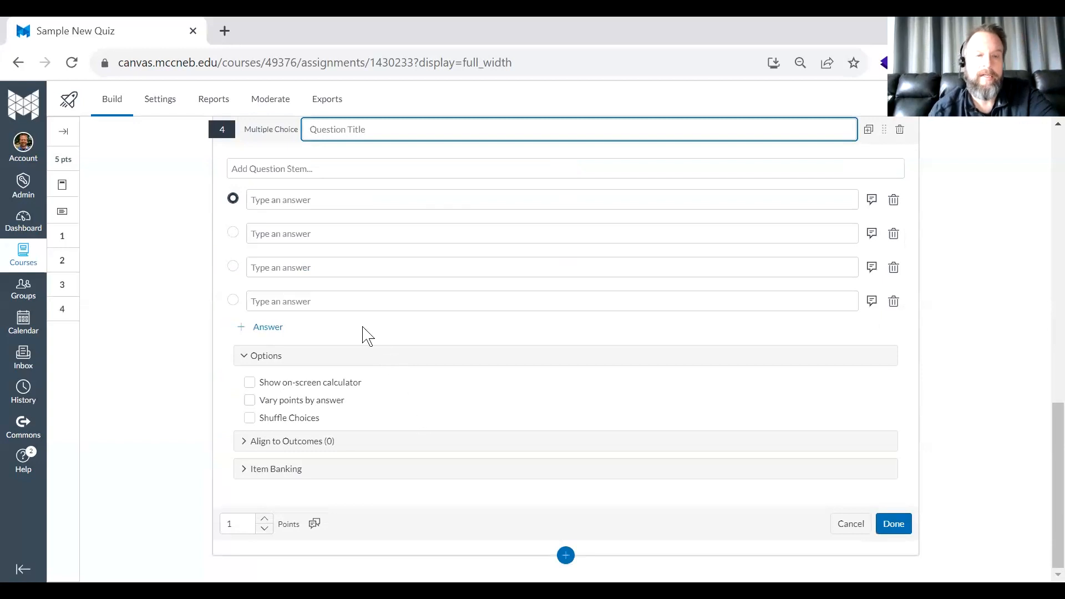
{"action": "key", "text": "alt+Tab"}
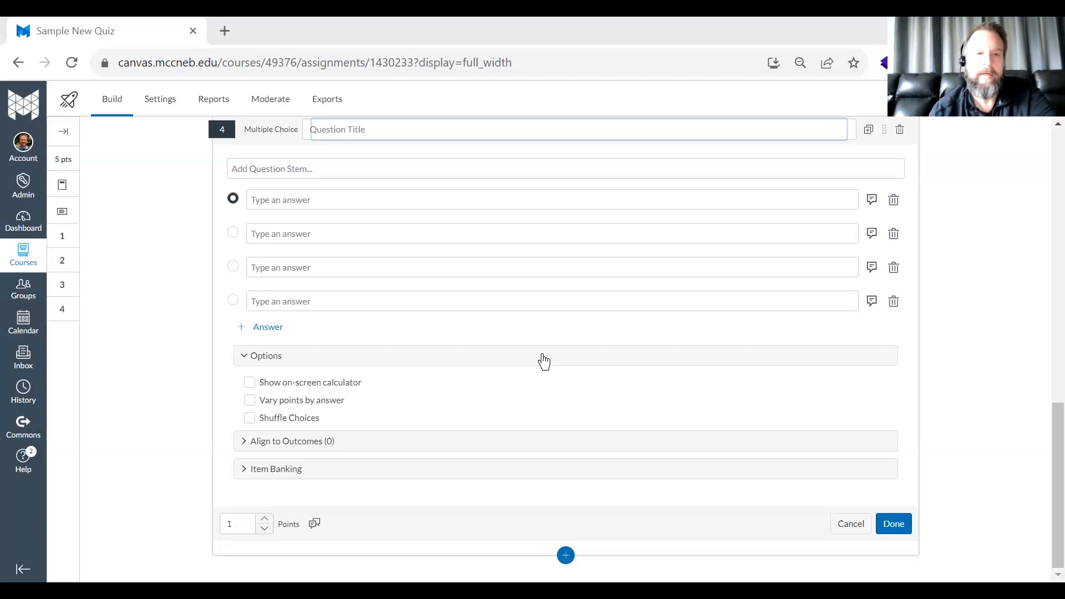
{"action": "type", "text": "thE FIR"}
{"action": "key", "text": "BackSpace"}
{"action": "key", "text": "BackSpace"}
{"action": "key", "text": "BackSpace"}
{"action": "key", "text": "BackSpace"}
{"action": "key", "text": "BackSpace"}
{"action": "key", "text": "BackSpace"}
{"action": "key", "text": "BackSpace"}
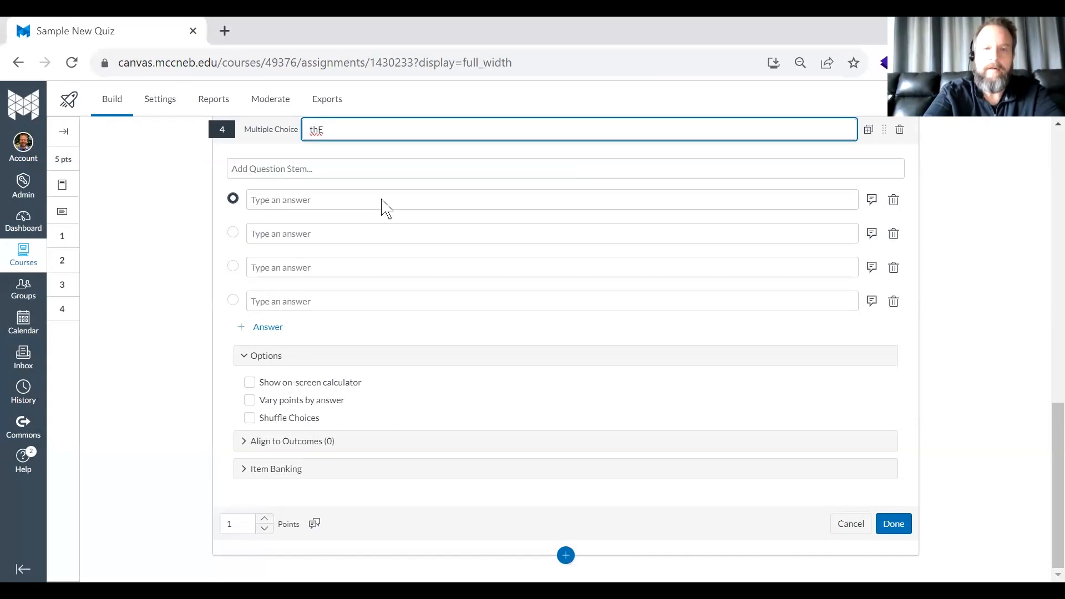
{"action": "type", "text": "The fir"}
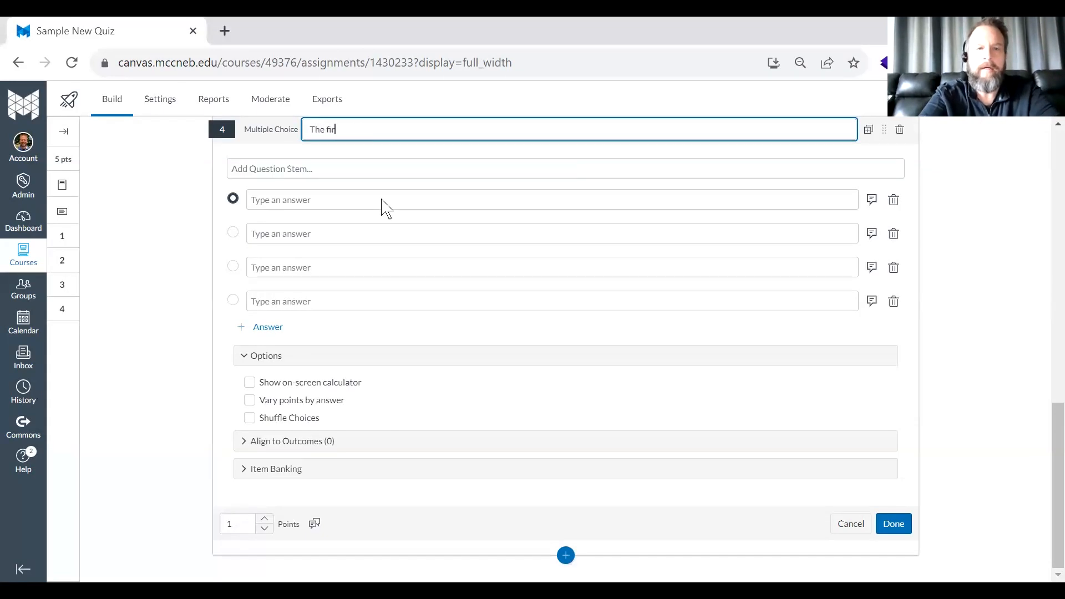
{"action": "type", "text": "st thing you see when logging"}
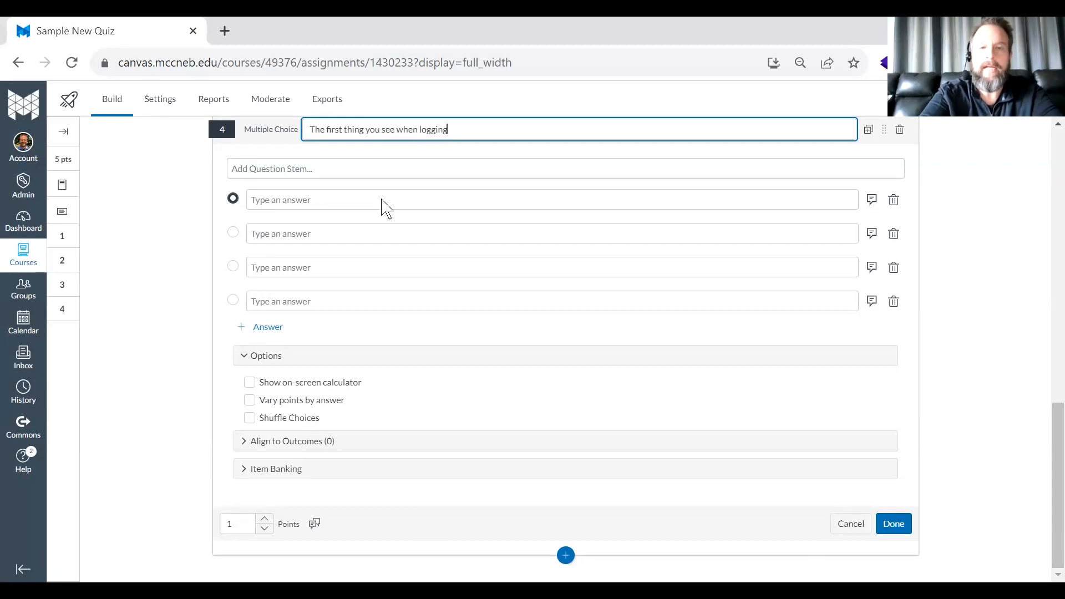
{"action": "type", "text": " into Canvas is:"}
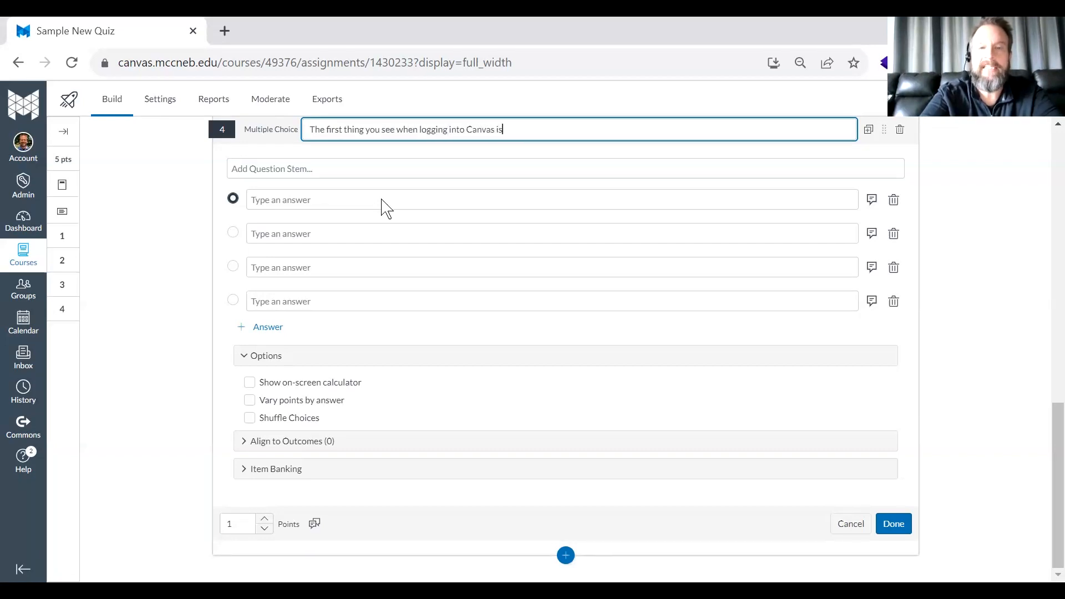
- Enter Inbox, Dashboard, Calendar and Courses as the Multiple Choice answers, mark Dashboard as correct, and try to save the question
{"action": "left_click", "coordinate": [362, 199]}
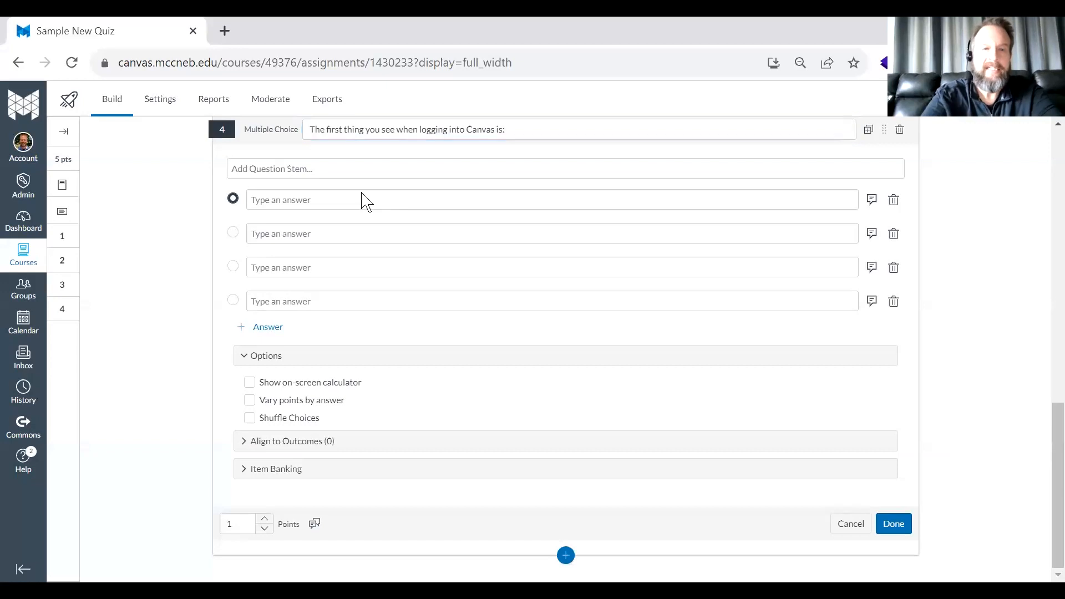
{"action": "type", "text": "Inbox"}
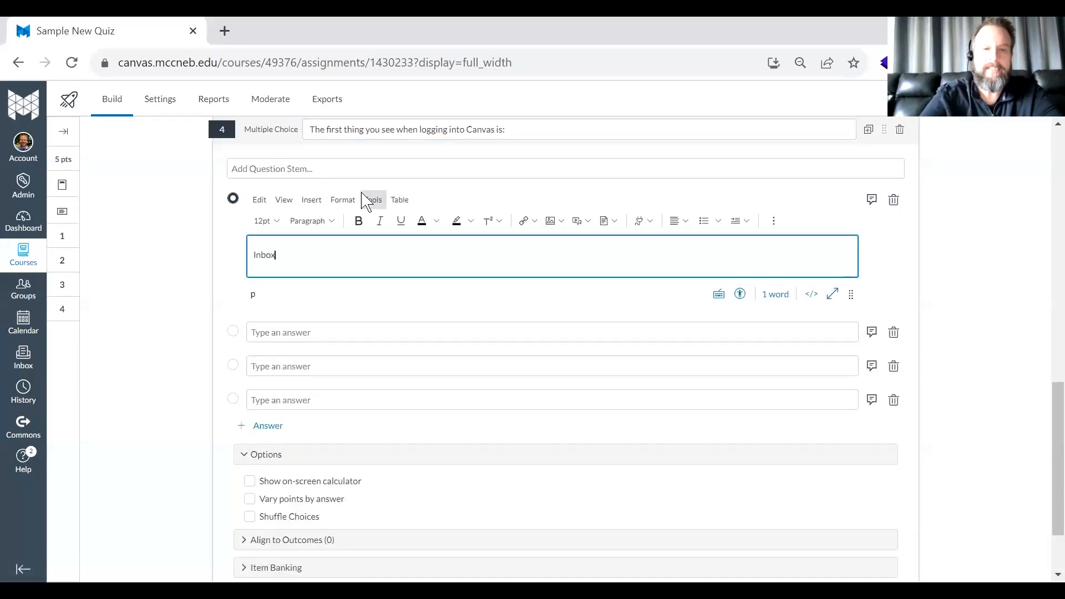
{"action": "left_click", "coordinate": [319, 333]}
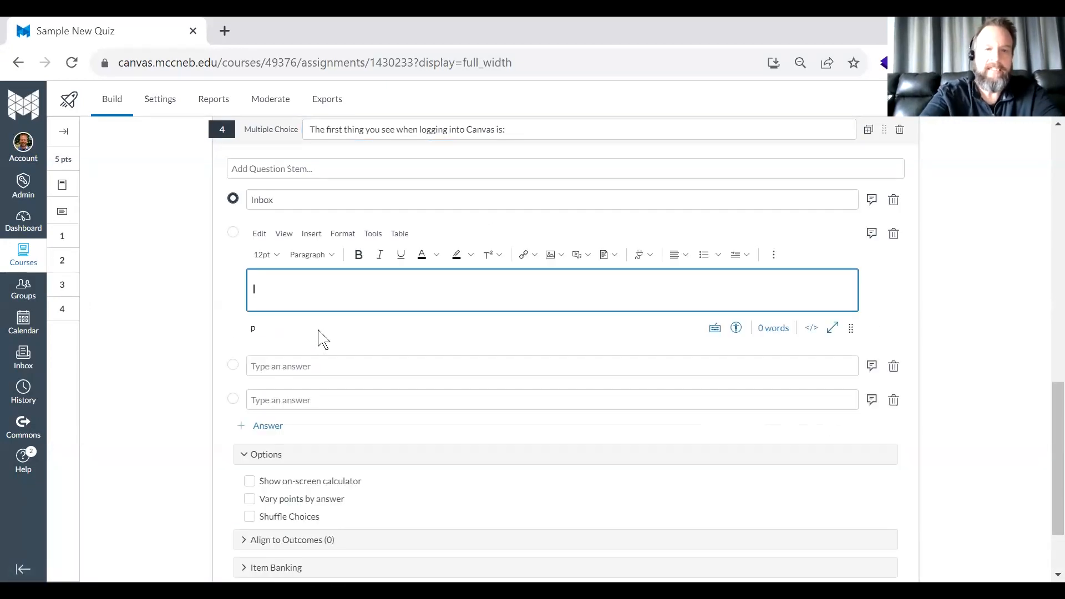
{"action": "type", "text": "Dashboard"}
{"action": "left_click", "coordinate": [310, 365]}
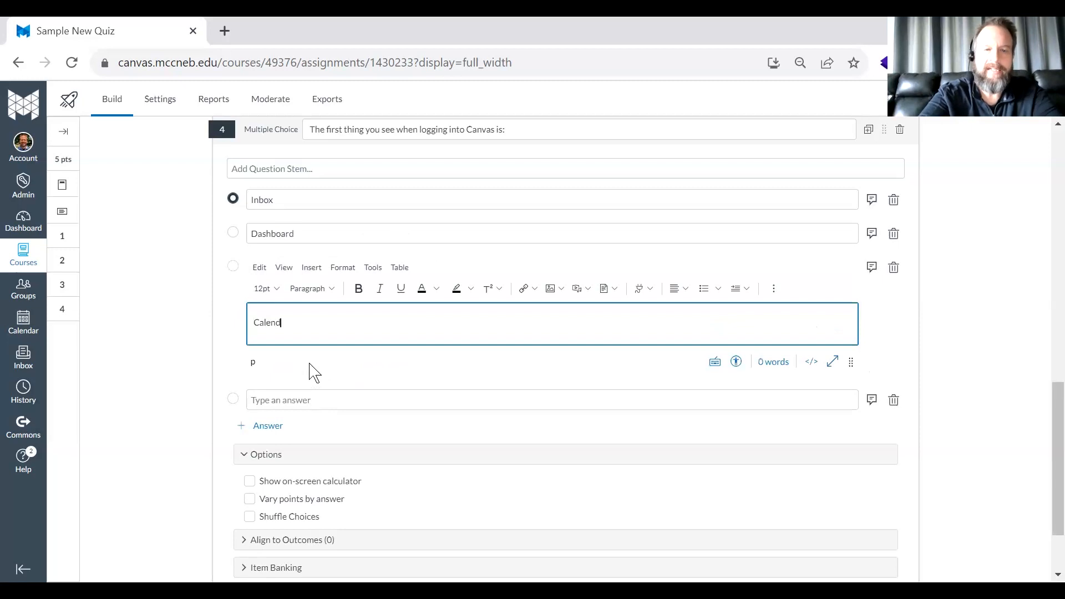
{"action": "left_click", "coordinate": [300, 400]}
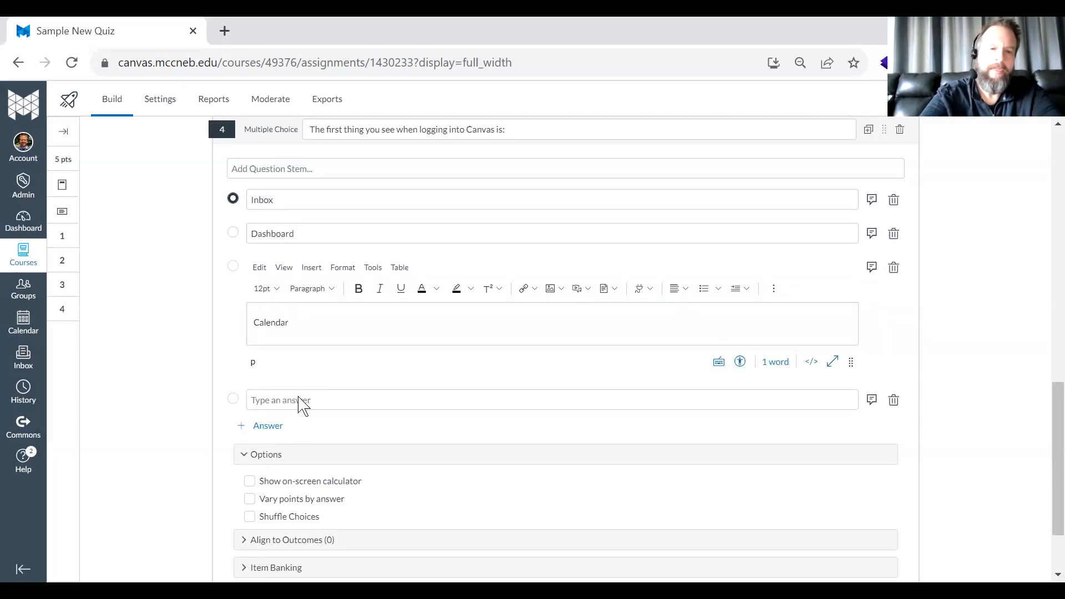
{"action": "type", "text": "Classes"}
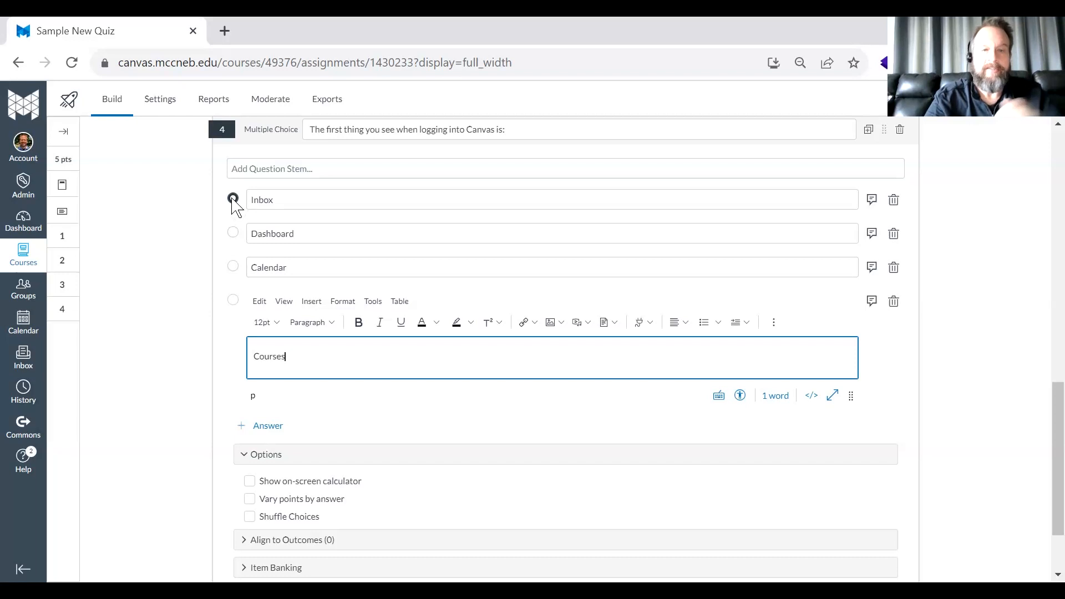
{"action": "left_click", "coordinate": [233, 232]}
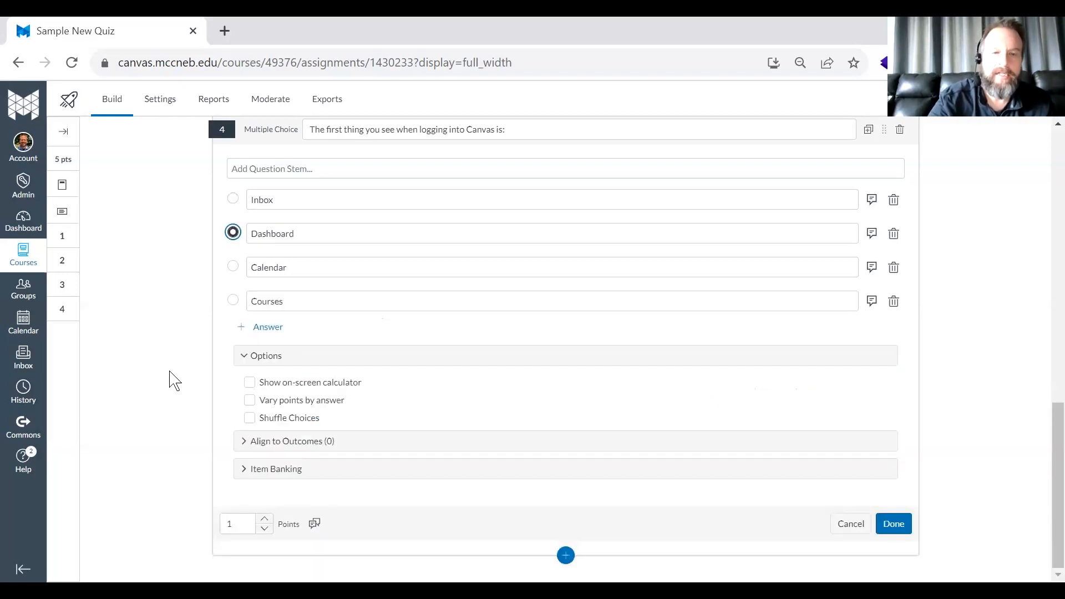
{"action": "left_click", "coordinate": [894, 523]}
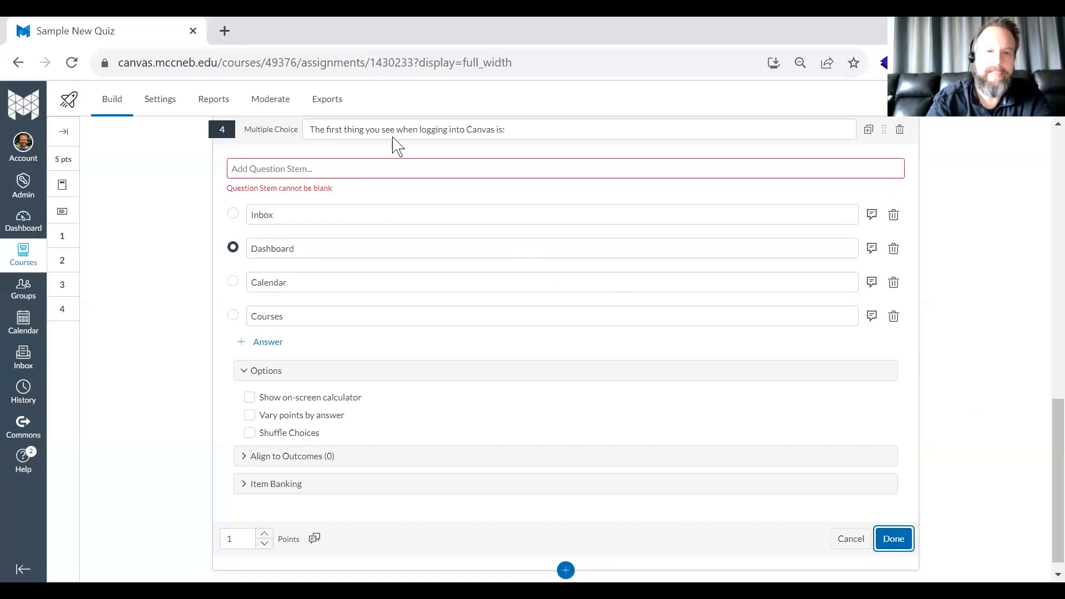
- Move the Multiple Choice question's text from its title into its question stem and save the question
{"action": "left_click_drag", "start_coordinate": [531, 129], "coordinate": [115, 147]}
{"action": "key", "text": "ctrl+c"}
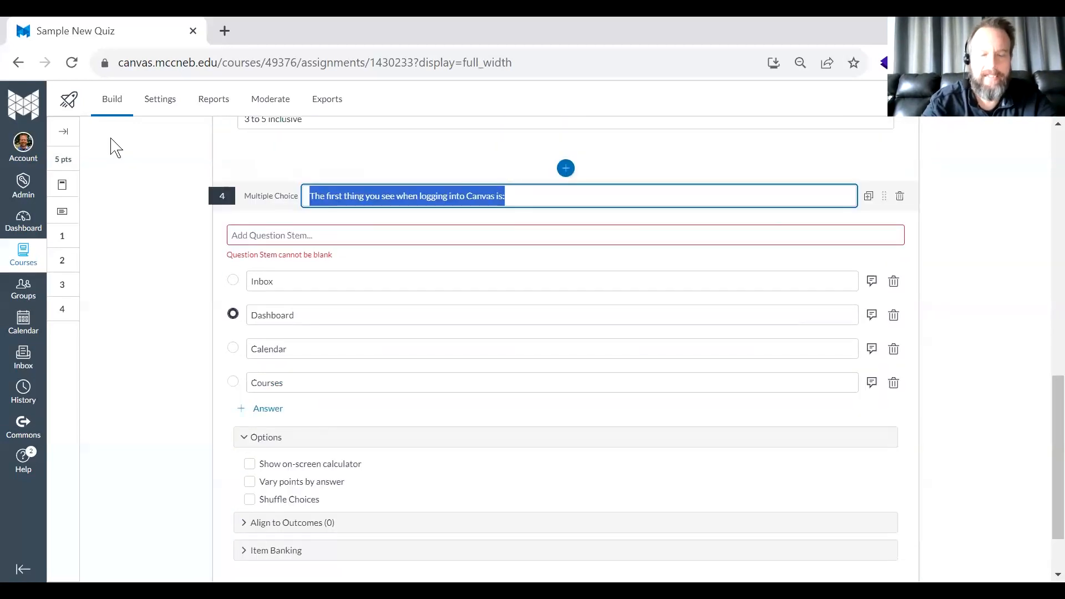
{"action": "key", "text": "BackSpace"}
{"action": "key", "text": "Tab"}
{"action": "key", "text": "Tab"}
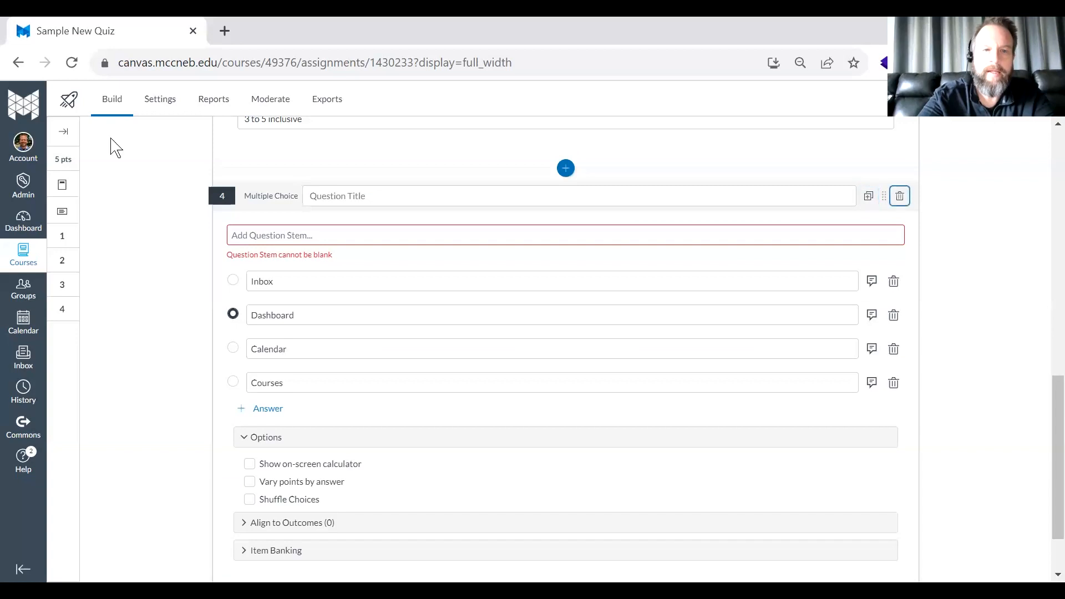
{"action": "left_click", "coordinate": [279, 236]}
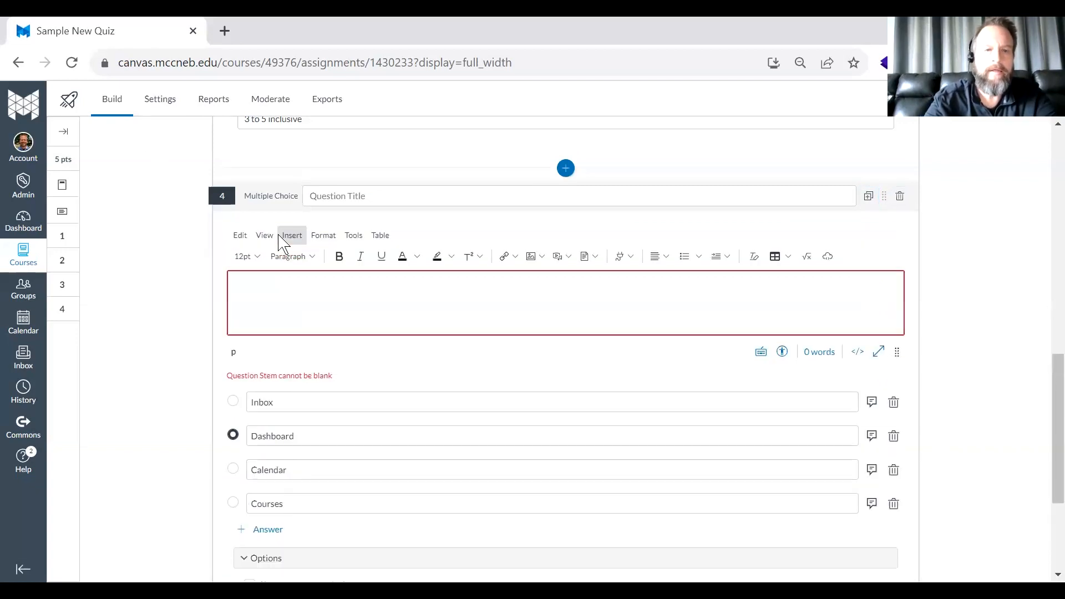
{"action": "key", "text": "ctrl+v"}
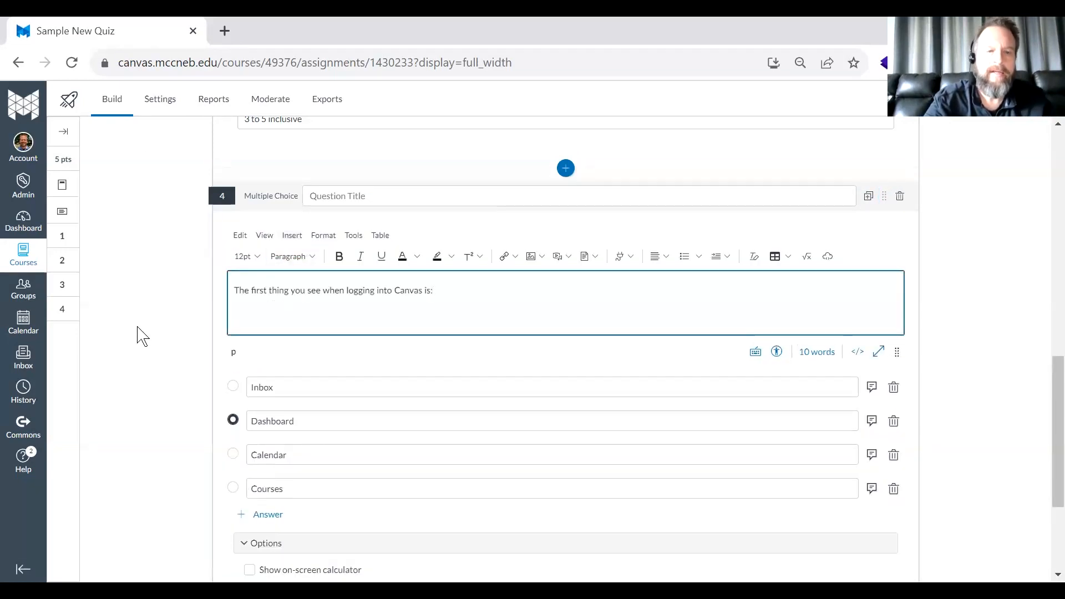
{"action": "scroll", "coordinate": [614, 471], "scroll_direction": "down", "scroll_amount": 3}
{"action": "left_click", "coordinate": [892, 524]}
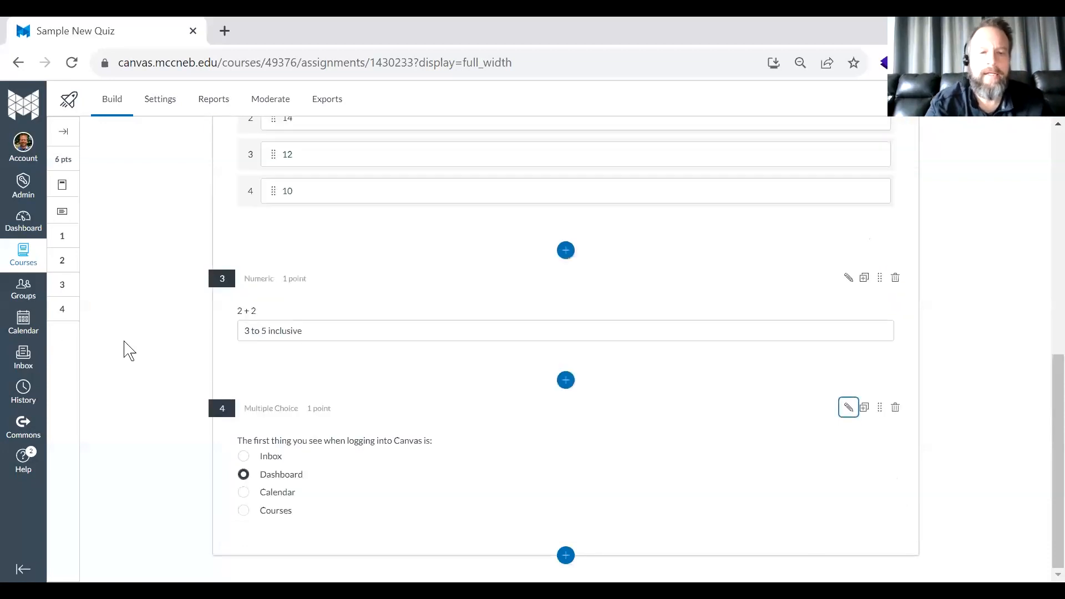
- Add a Multiple Answer question at the quiz's end, titled "Flight Attendants stereotypically offer `coffee`, `tea` or `milk` in classic film footage."
{"action": "left_click", "coordinate": [565, 555]}
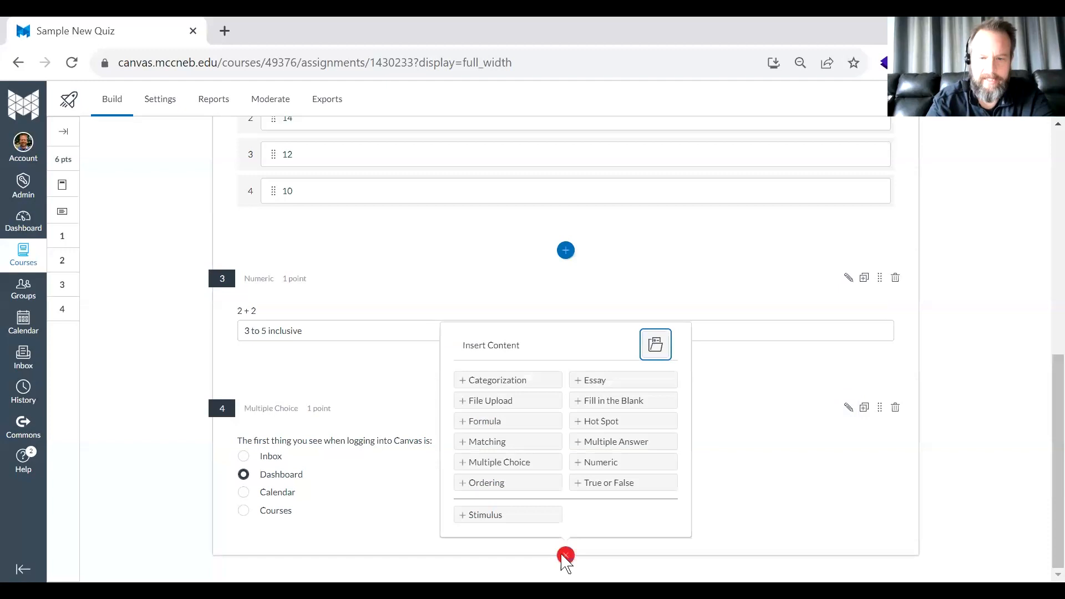
{"action": "left_click", "coordinate": [608, 441]}
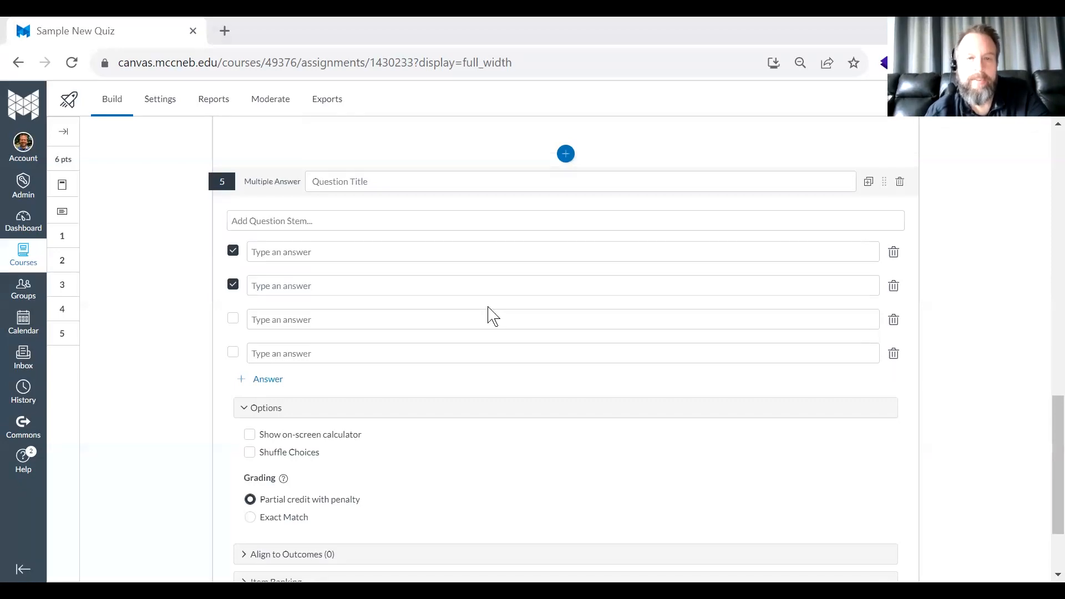
{"action": "left_click", "coordinate": [353, 181]}
{"action": "type", "text": "Flight Attendants stereotypically offer `coffee`, `tea` or `milk` in classic film footage."}
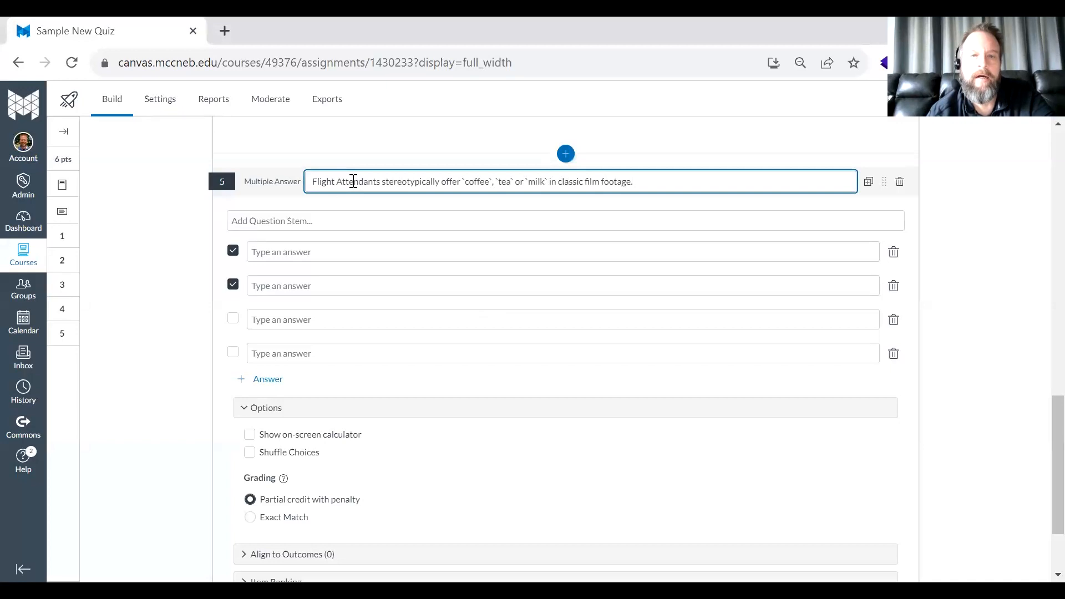
- Move the Multiple Answer question's text from its title into its question stem
{"action": "key", "text": "ctrl+a"}
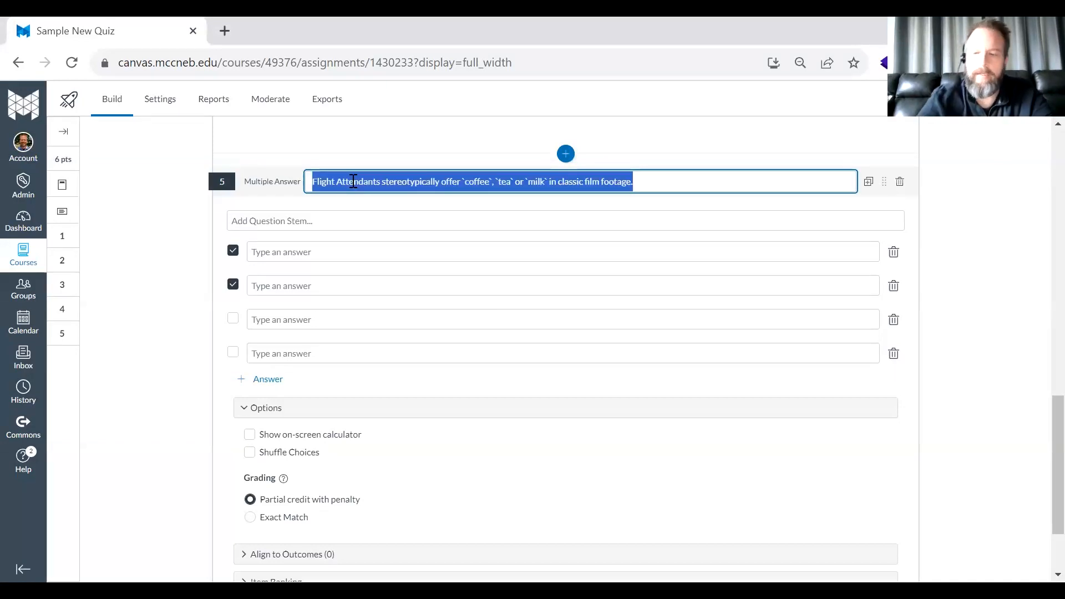
{"action": "key", "text": "ctrl+x"}
{"action": "left_click", "coordinate": [335, 222]}
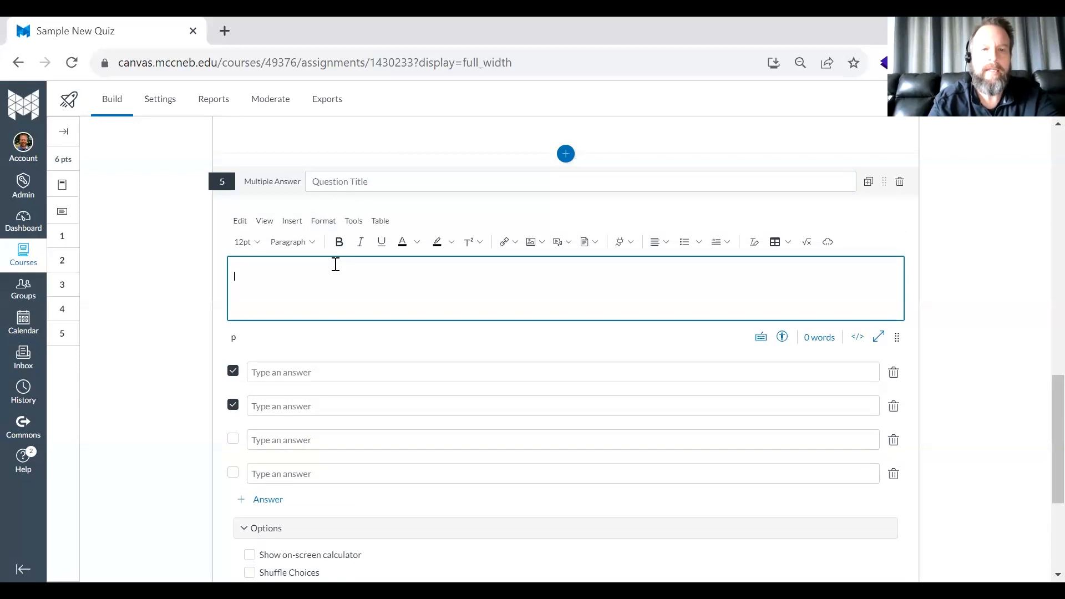
{"action": "key", "text": "ctrl+v"}
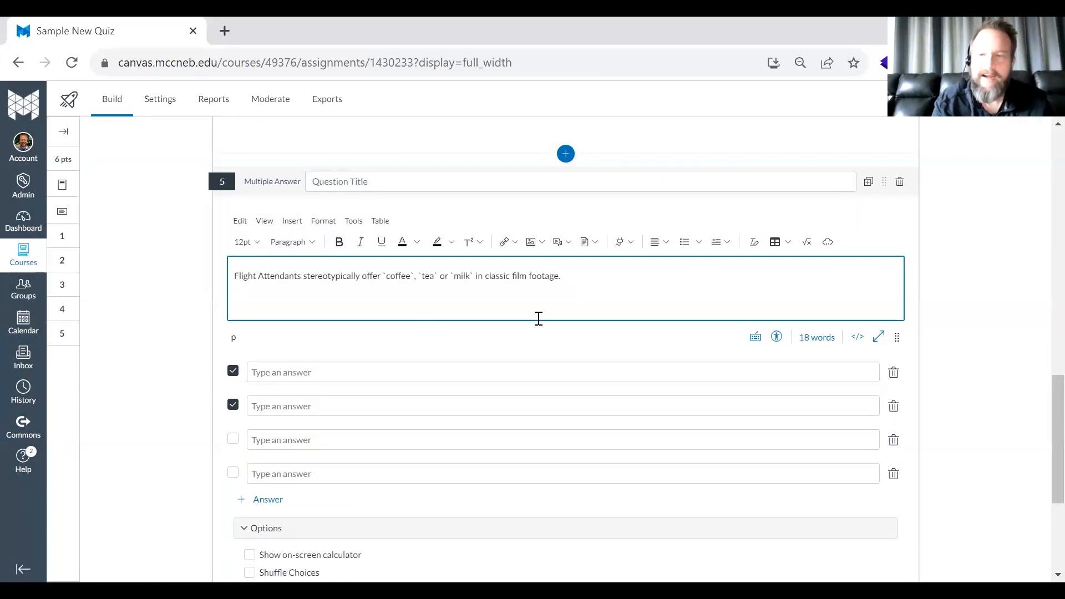
{"action": "left_click", "coordinate": [337, 373]}
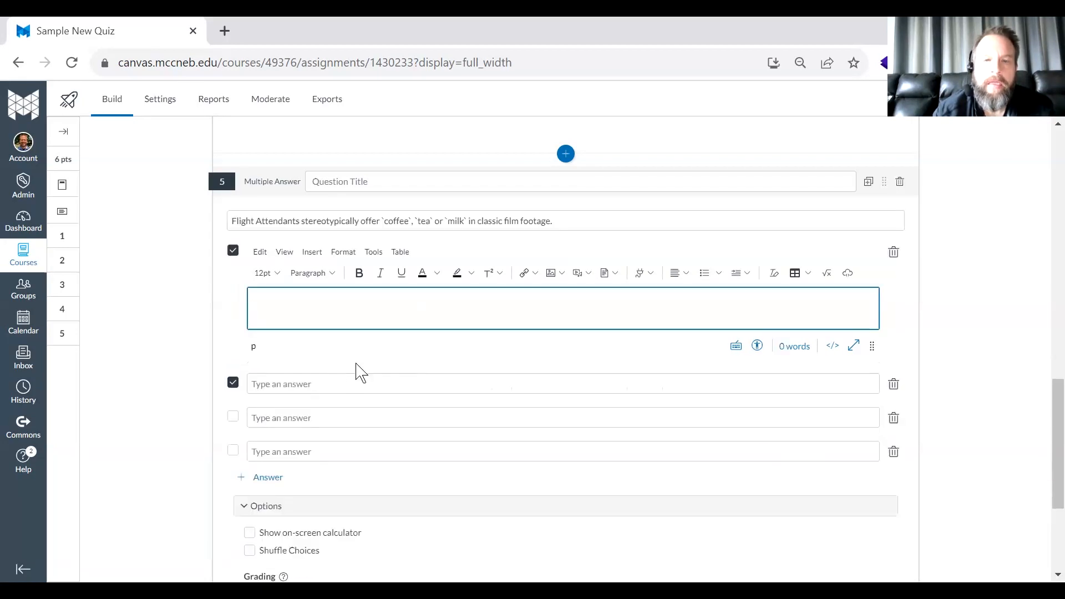
- Shorten the Multiple Answer question's stem to "Flight Attendants stereotypically offer"
{"action": "left_click", "coordinate": [388, 221]}
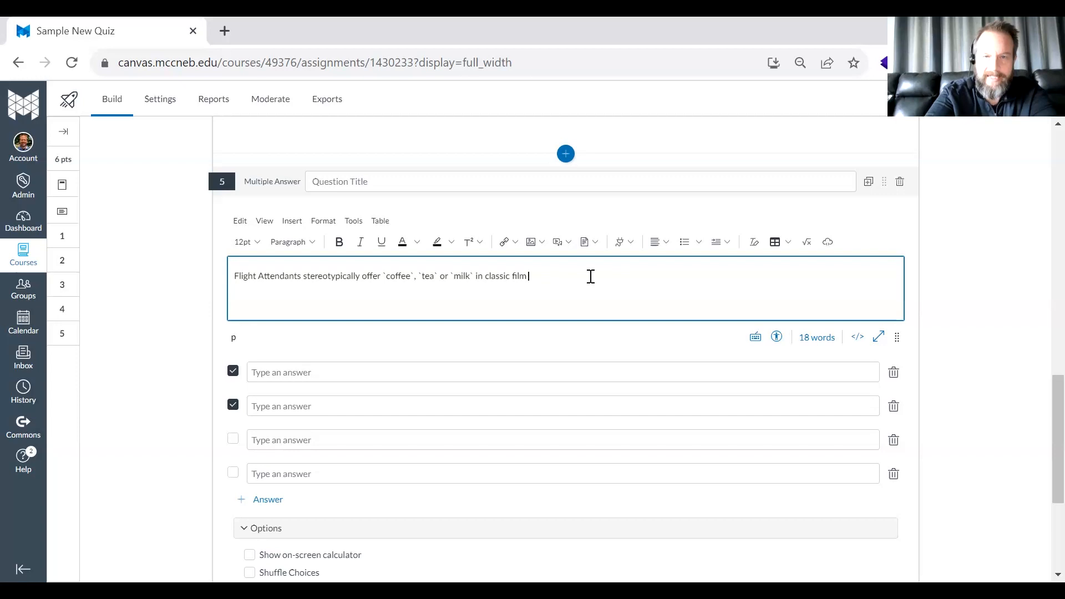
{"action": "key", "text": "BackSpace"}
{"action": "key", "text": "BackSpace"}
{"action": "key", "text": "BackSpace"}
{"action": "key", "text": "BackSpace"}
{"action": "key", "text": "BackSpace"}
{"action": "key", "text": "BackSpace"}
{"action": "key", "text": "BackSpace"}
{"action": "key", "text": "BackSpace"}
{"action": "key", "text": "BackSpace"}
{"action": "key", "text": "BackSpace"}
{"action": "key", "text": "BackSpace"}
{"action": "key", "text": "BackSpace"}
{"action": "key", "text": "BackSpace"}
{"action": "key", "text": "BackSpace"}
{"action": "key", "text": "BackSpace"}
{"action": "key", "text": "BackSpace"}
{"action": "key", "text": "BackSpace"}
{"action": "key", "text": "BackSpace"}
{"action": "key", "text": "BackSpace"}
{"action": "key", "text": "BackSpace"}
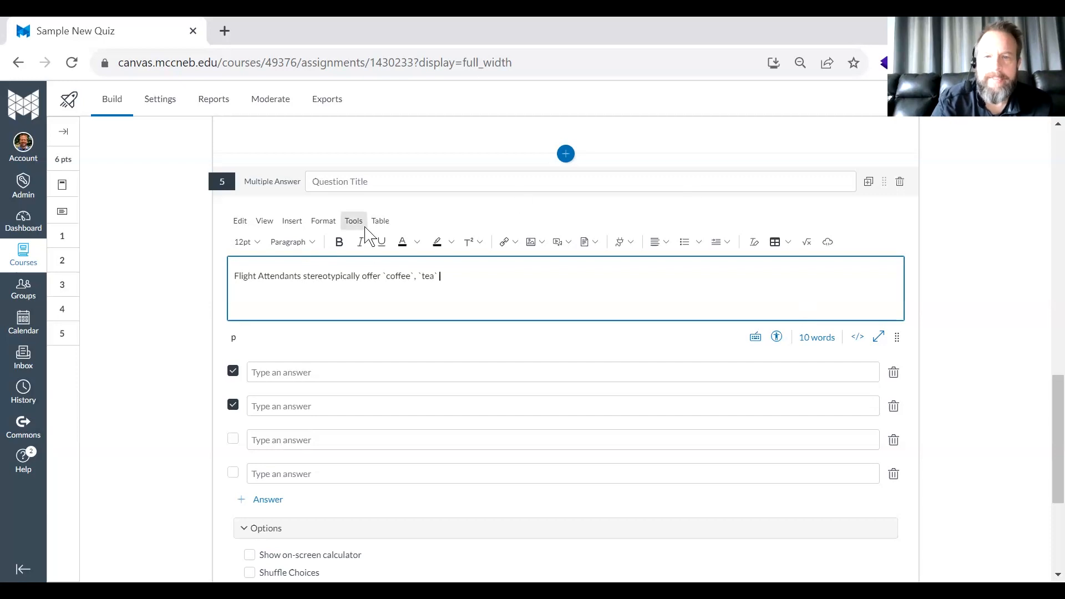
{"action": "scroll", "coordinate": [161, 278], "scroll_direction": "up", "scroll_amount": 1}
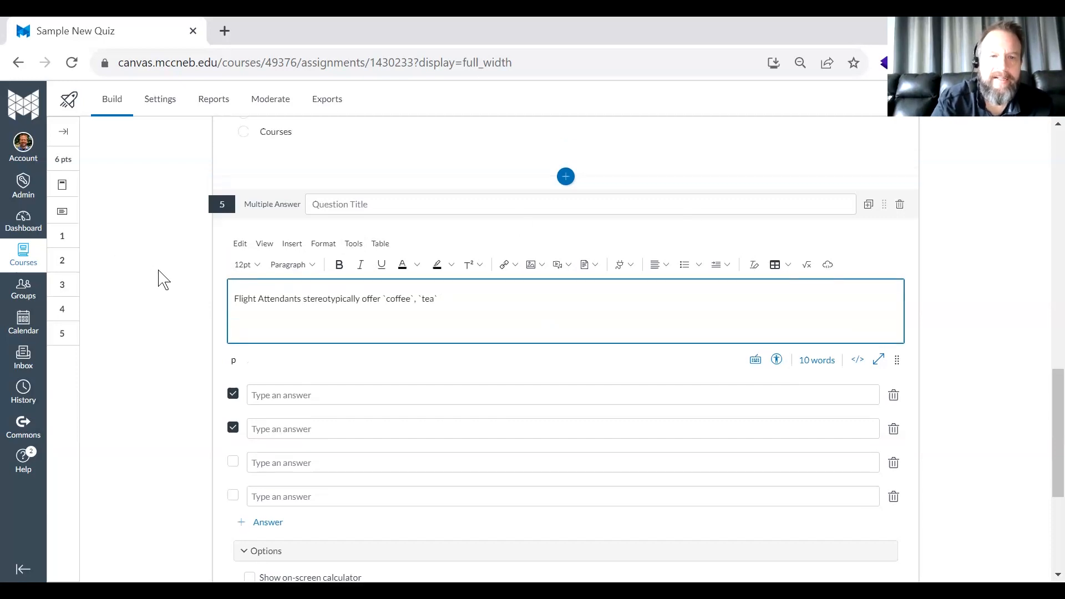
{"action": "scroll", "coordinate": [161, 278], "scroll_direction": "up", "scroll_amount": 3}
{"action": "scroll", "coordinate": [160, 278], "scroll_direction": "down", "scroll_amount": 3}
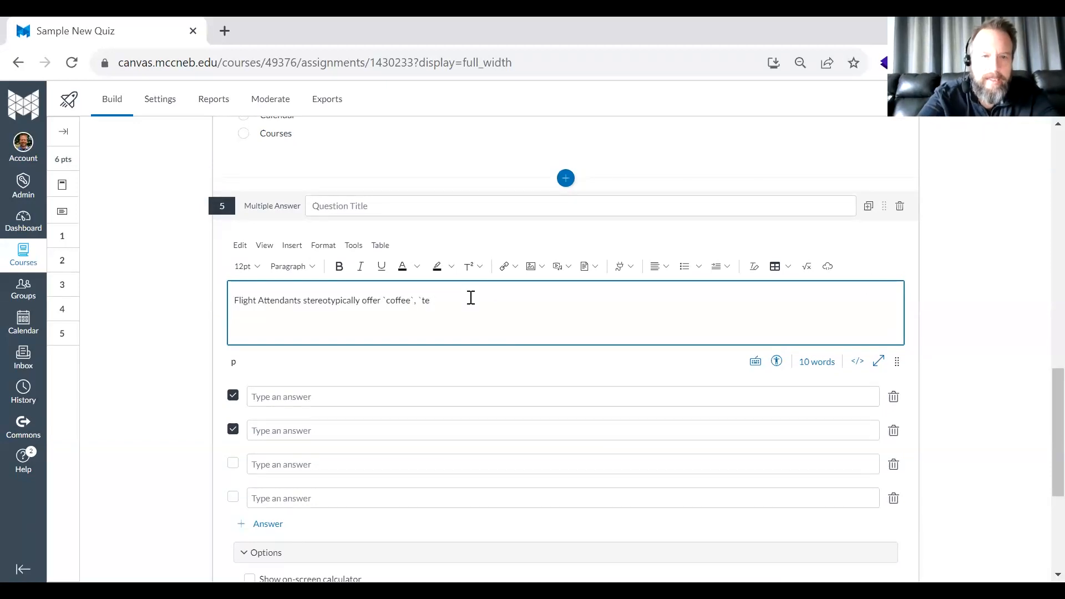
{"action": "key", "text": "BackSpace"}
{"action": "key", "text": "BackSpace"}
{"action": "key", "text": "BackSpace"}
{"action": "key", "text": "BackSpace"}
{"action": "key", "text": "BackSpace"}
{"action": "key", "text": "BackSpace"}
{"action": "key", "text": "BackSpace"}
{"action": "key", "text": "BackSpace"}
{"action": "key", "text": "BackSpace"}
{"action": "key", "text": "BackSpace"}
{"action": "key", "text": "BackSpace"}
{"action": "key", "text": "BackSpace"}
{"action": "key", "text": "BackSpace"}
{"action": "key", "text": "BackSpace"}
{"action": "key", "text": "BackSpace"}
{"action": "key", "text": "BackSpace"}
{"action": "key", "text": "BackSpace"}
{"action": "key", "text": "BackSpace"}
{"action": "key", "text": "BackSpace"}
{"action": "key", "text": "BackSpace"}
{"action": "key", "text": "BackSpace"}
{"action": "key", "text": "BackSpace"}
{"action": "key", "text": "BackSpace"}
{"action": "key", "text": "BackSpace"}
{"action": "key", "text": "BackSpace"}
{"action": "key", "text": "BackSpace"}
{"action": "key", "text": "BackSpace"}
{"action": "key", "text": "BackSpace"}
{"action": "key", "text": "BackSpace"}
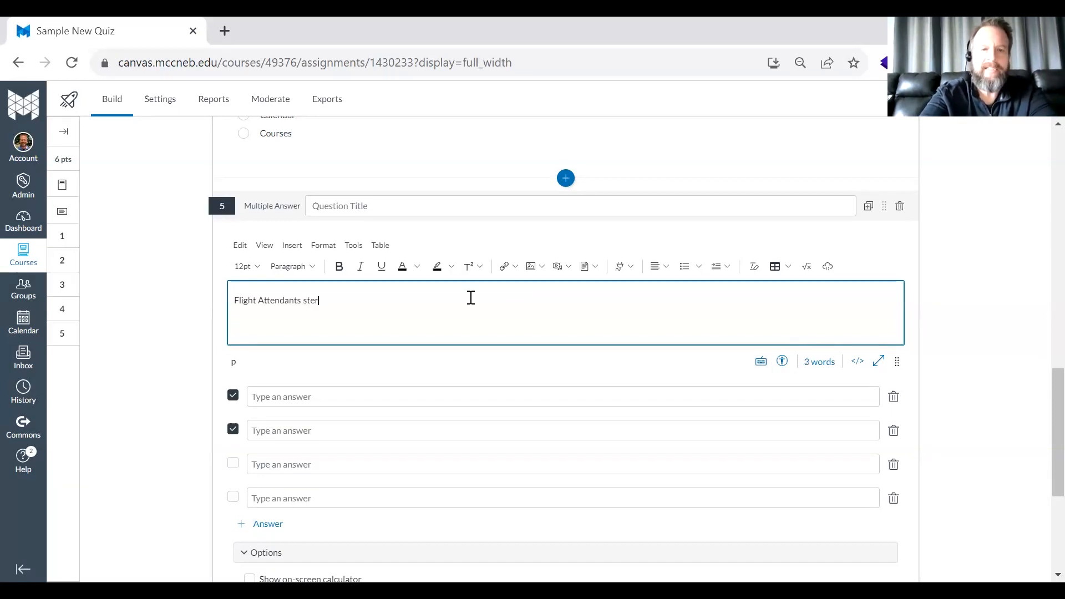
{"action": "type", "text": "ypically"}
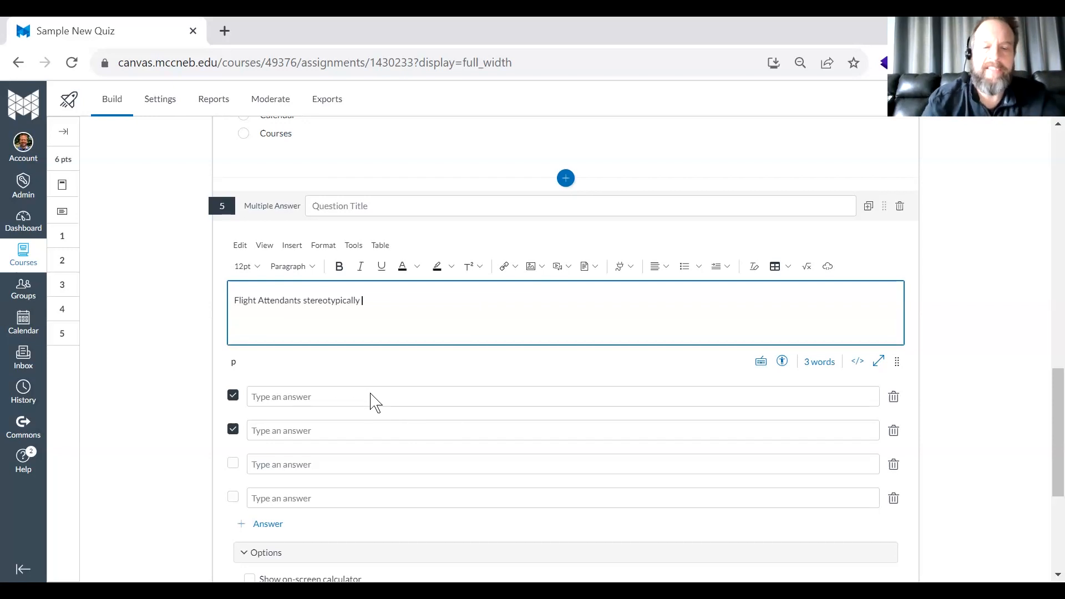
{"action": "type", "text": " offer"}
- Enter coffee and tea as the first two answers of the Multiple Answer question
{"action": "left_click", "coordinate": [335, 398]}
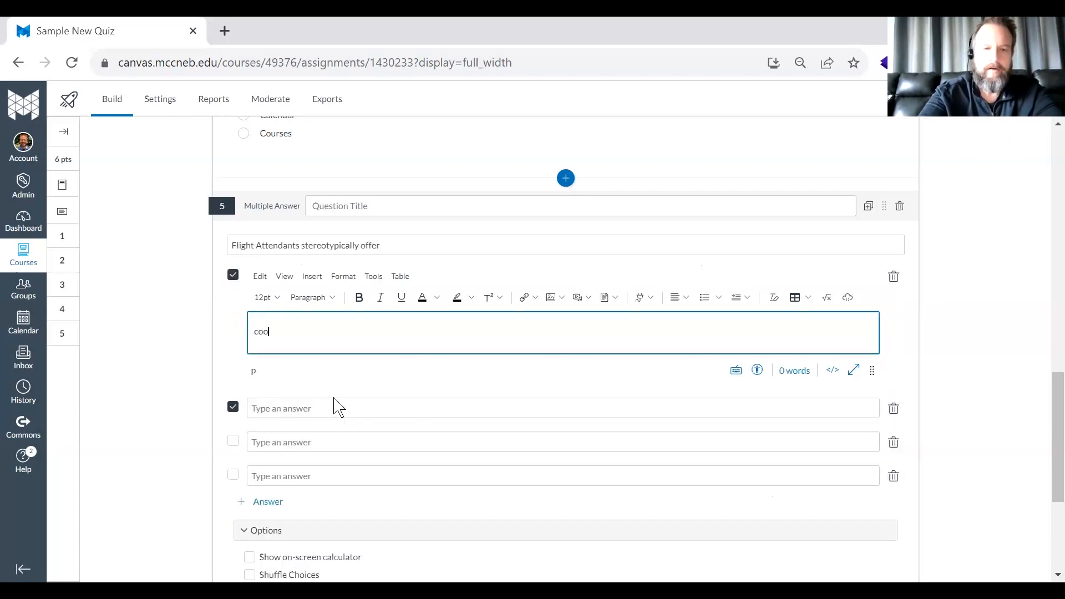
{"action": "key", "text": "BackSpace"}
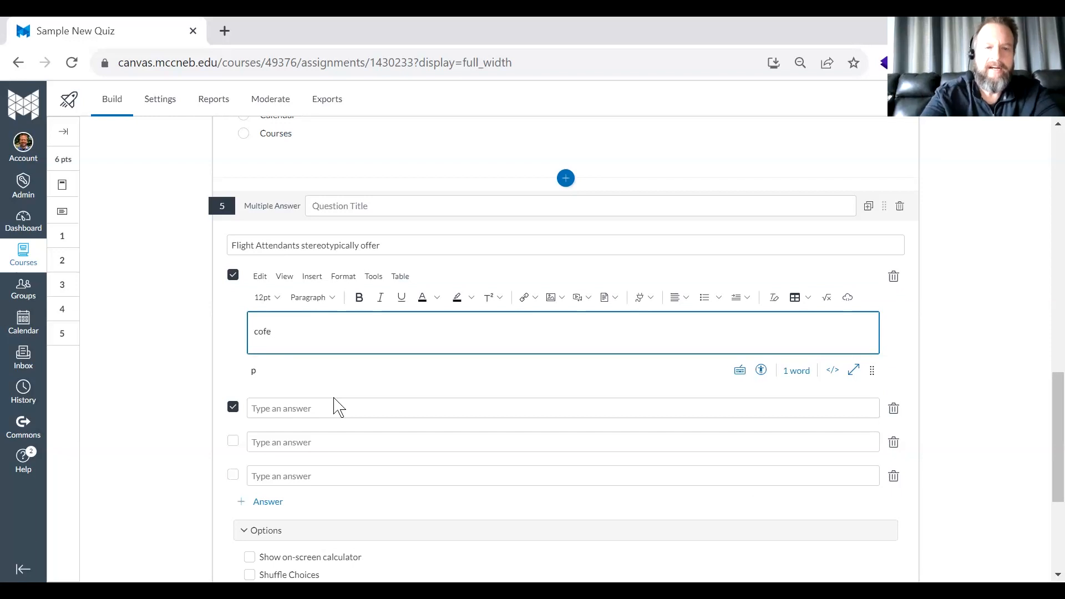
{"action": "type", "text": "=e="}
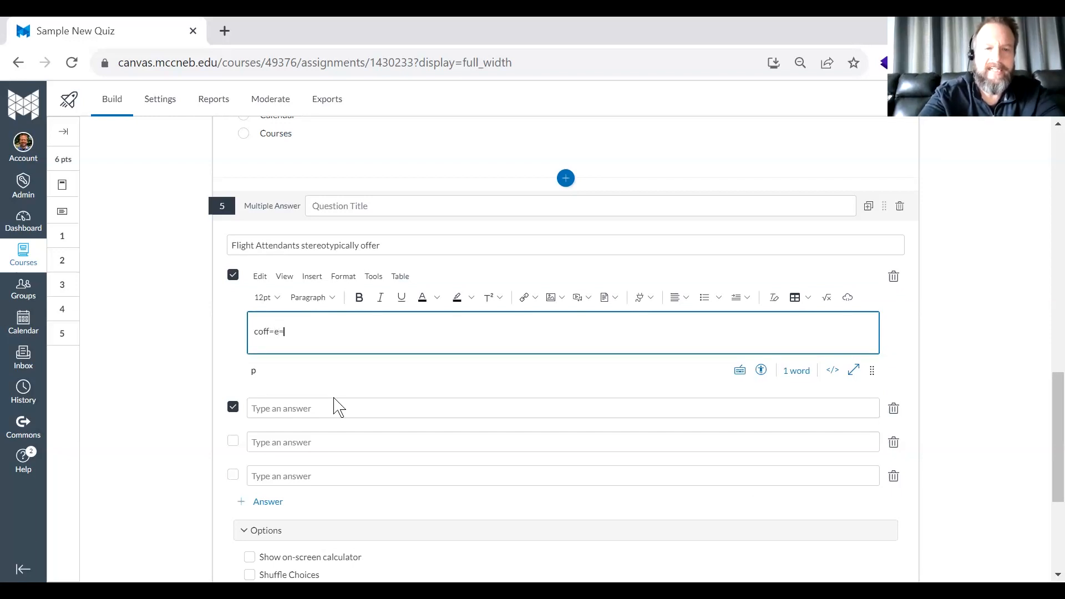
{"action": "key", "text": "BackSpace"}
{"action": "key", "text": "BackSpace"}
{"action": "key", "text": "BackSpace"}
{"action": "type", "text": "ee"}
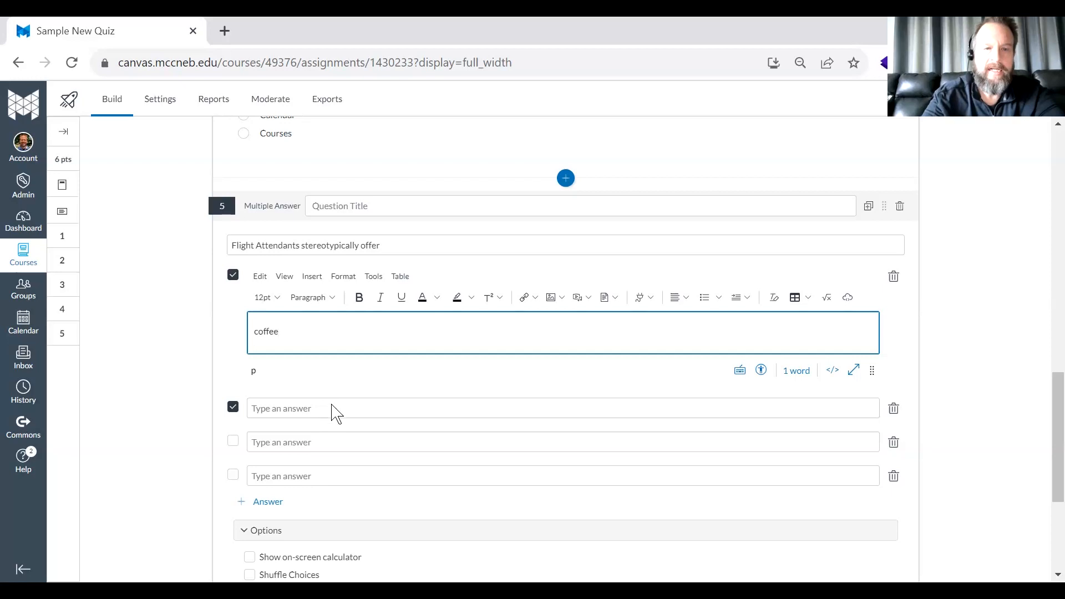
{"action": "left_click", "coordinate": [333, 410]}
{"action": "type", "text": "tea"}
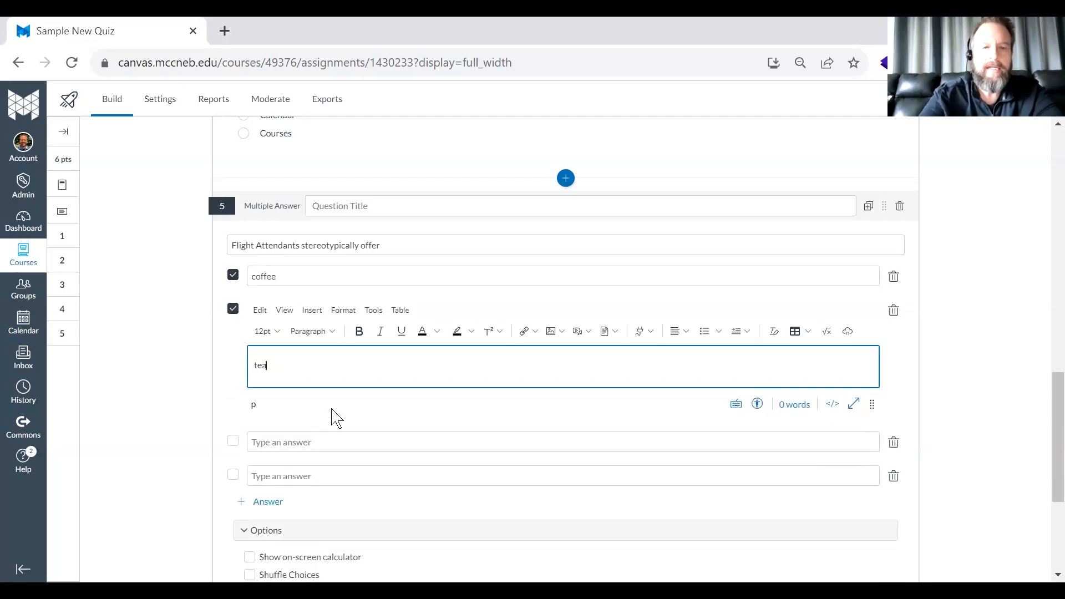
- Enter milk as the third answer of the Multiple Answer question and mark it as correct
{"action": "left_click", "coordinate": [320, 443]}
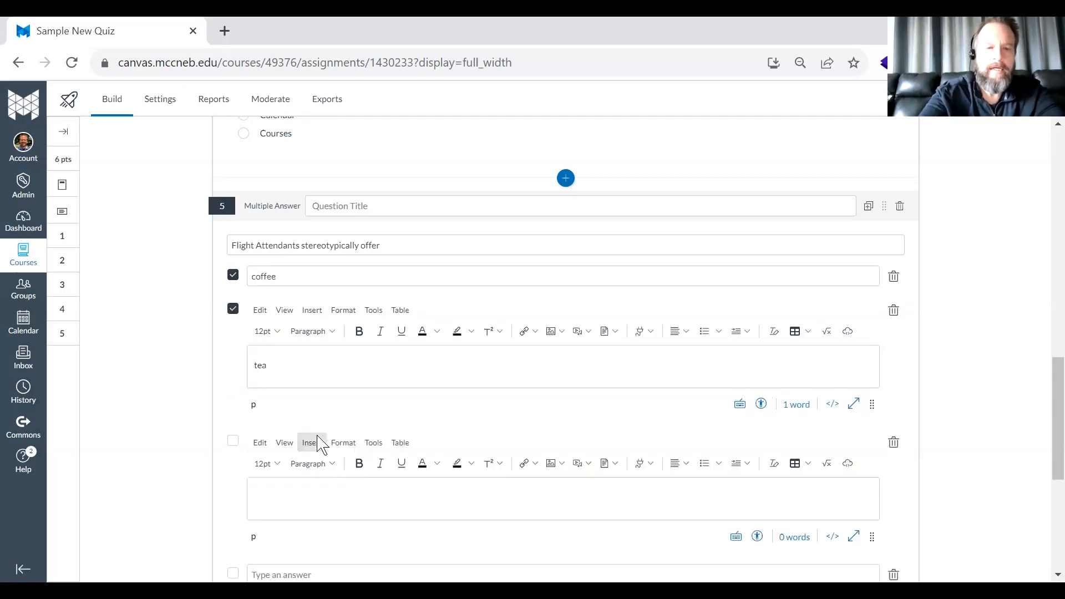
{"action": "type", "text": "napkins"}
{"action": "key", "text": "BackSpace"}
{"action": "key", "text": "BackSpace"}
{"action": "key", "text": "BackSpace"}
{"action": "key", "text": "BackSpace"}
{"action": "key", "text": "BackSpace"}
{"action": "key", "text": "BackSpace"}
{"action": "key", "text": "BackSpace"}
{"action": "type", "text": "milk"}
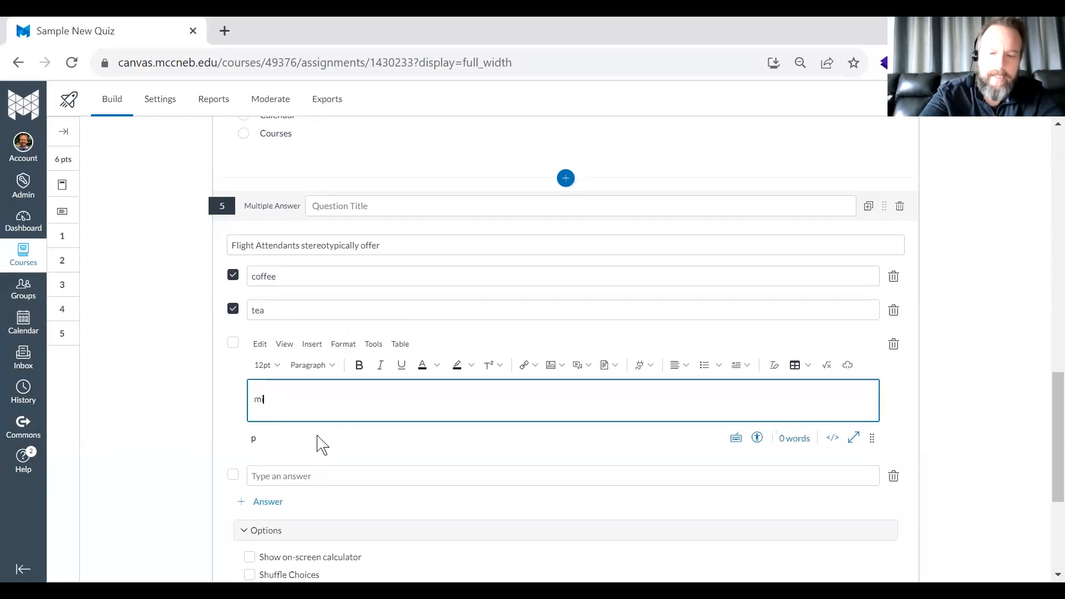
{"action": "left_click", "coordinate": [233, 343]}
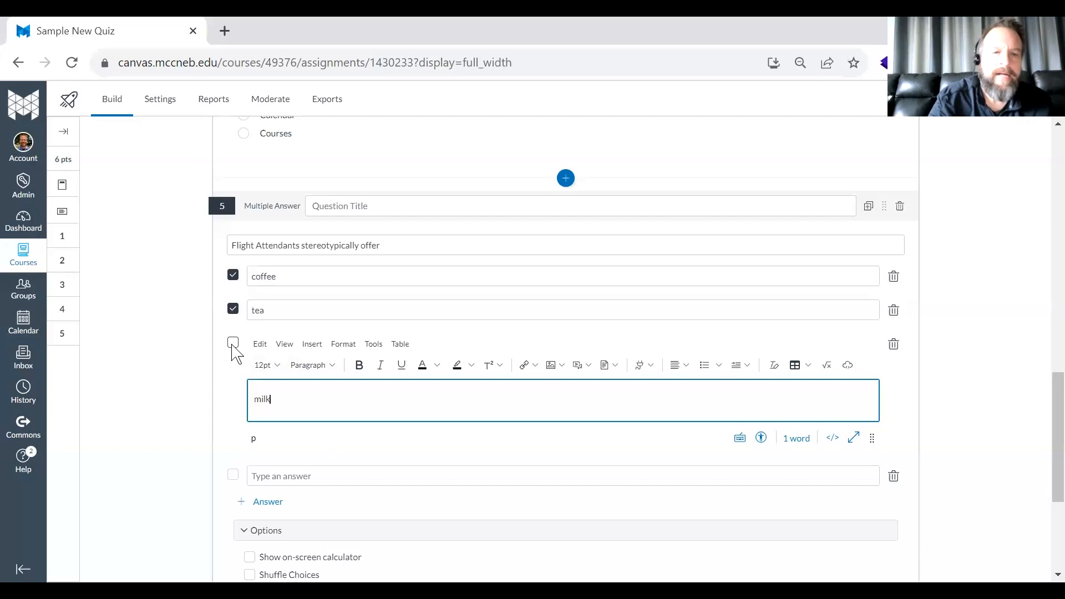
- Enter kombucha as the fourth, incorrect answer and save the Multiple Answer question
{"action": "left_click", "coordinate": [267, 379]}
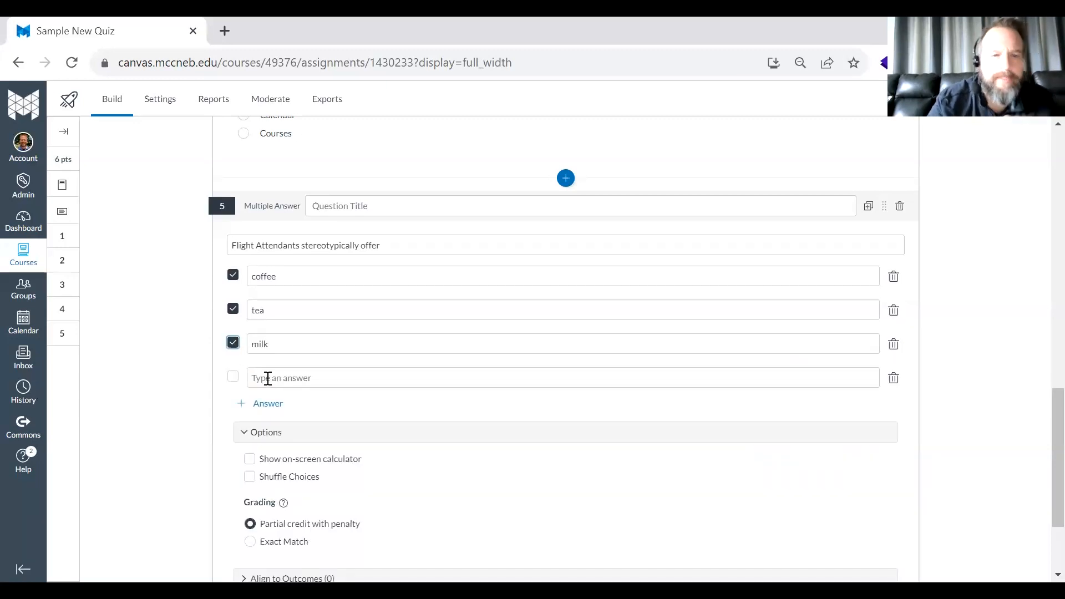
{"action": "type", "text": "kombucha"}
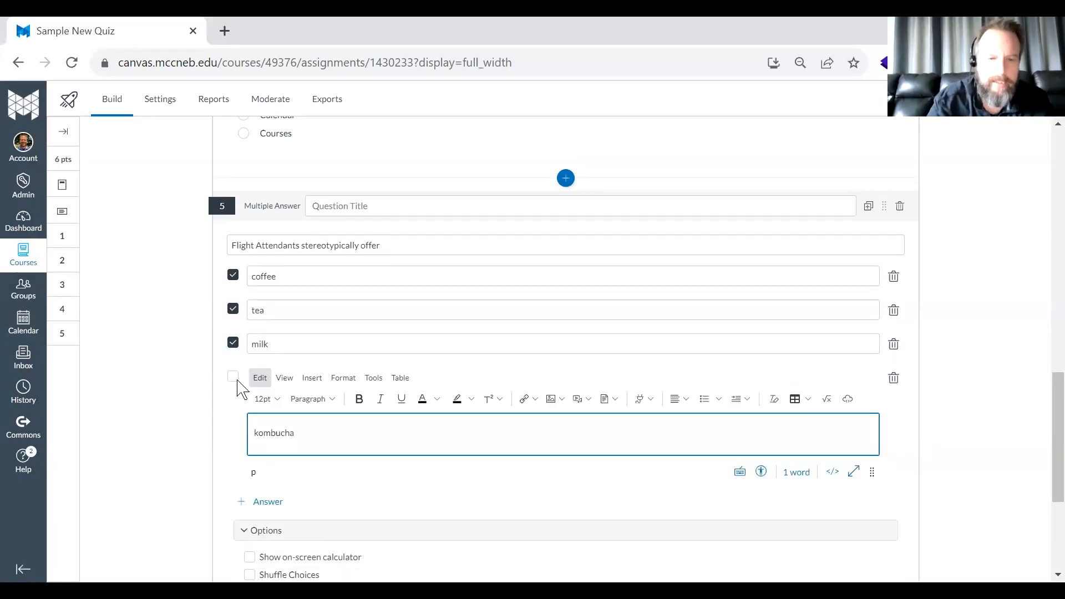
{"action": "left_click", "coordinate": [167, 405]}
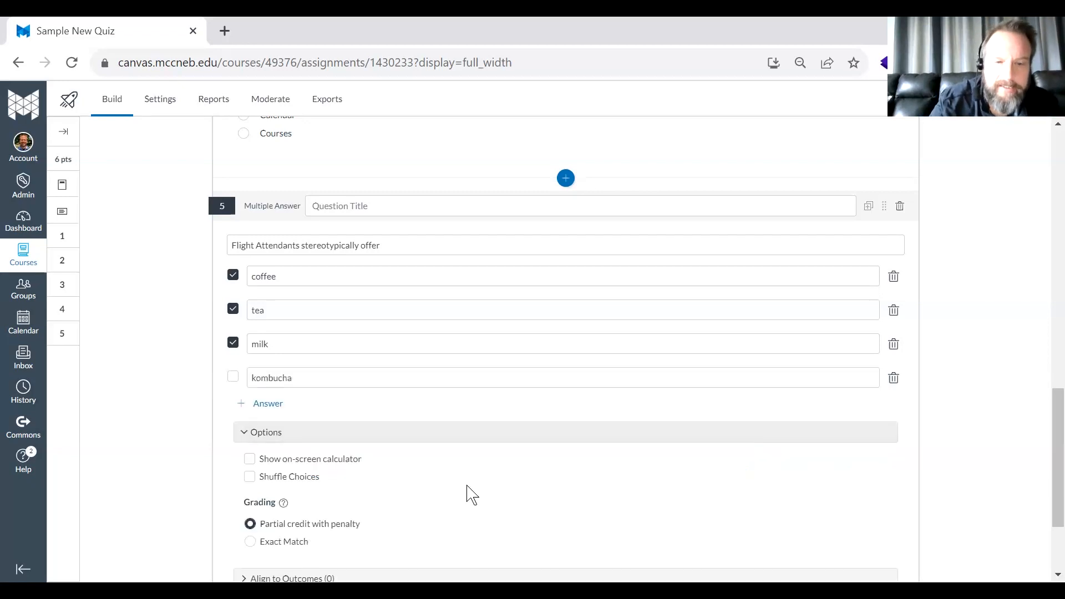
{"action": "scroll", "coordinate": [249, 477], "scroll_direction": "down", "scroll_amount": 5}
{"action": "left_click", "coordinate": [250, 477]}
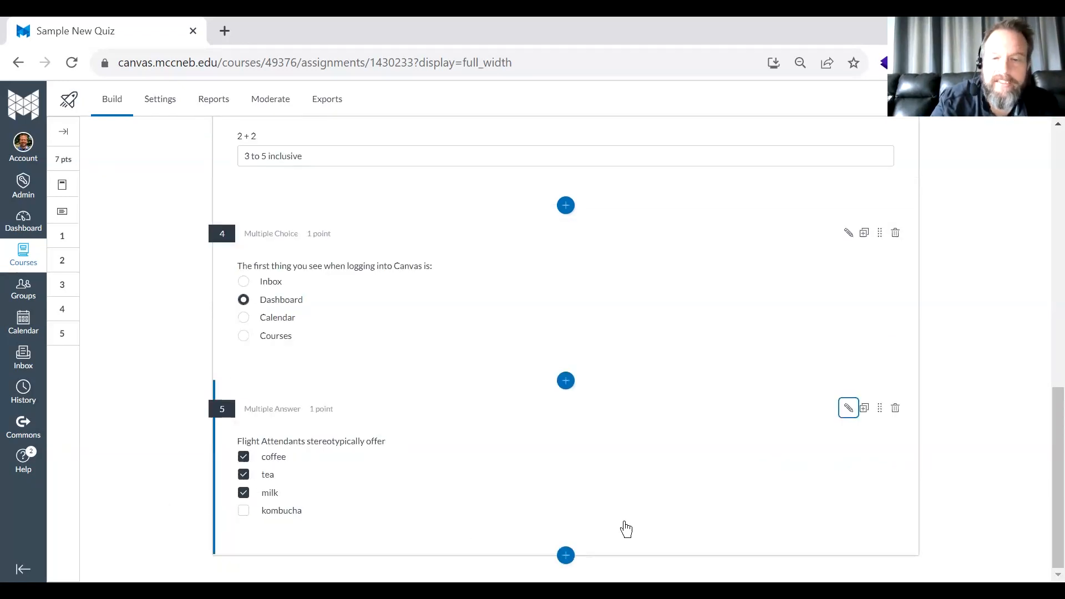
- Edit the Multiple Answer question to turn on Shuffle Choices, set its grading to Exact Match, and save it
{"action": "left_click", "coordinate": [848, 408]}
{"action": "left_click", "coordinate": [457, 416]}
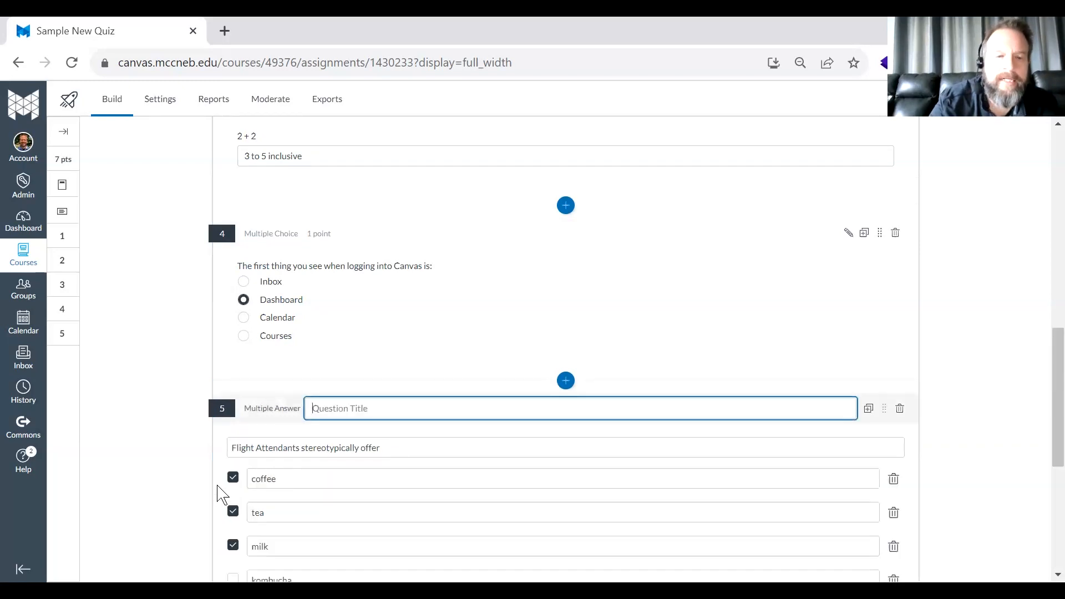
{"action": "scroll", "coordinate": [221, 492], "scroll_direction": "down", "scroll_amount": 4}
{"action": "left_click", "coordinate": [242, 461]}
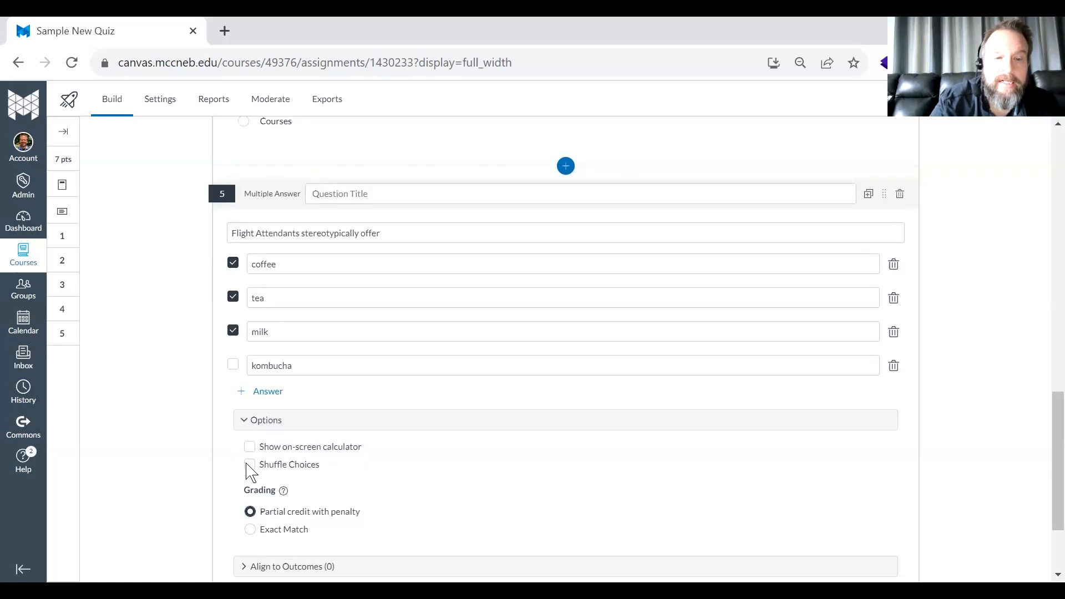
{"action": "left_click", "coordinate": [250, 464]}
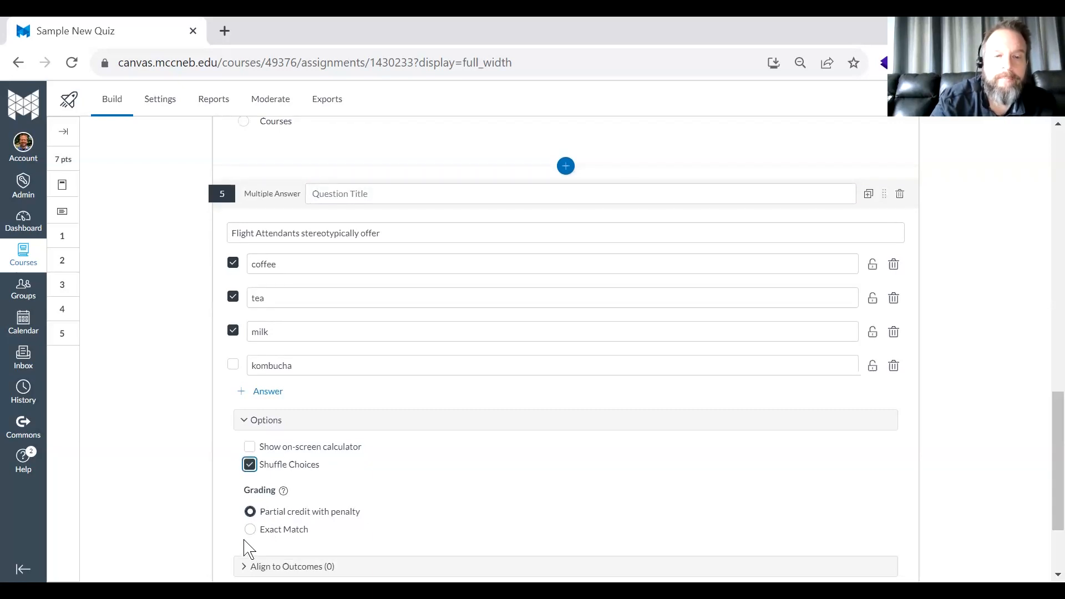
{"action": "scroll", "coordinate": [250, 530], "scroll_direction": "down", "scroll_amount": 2}
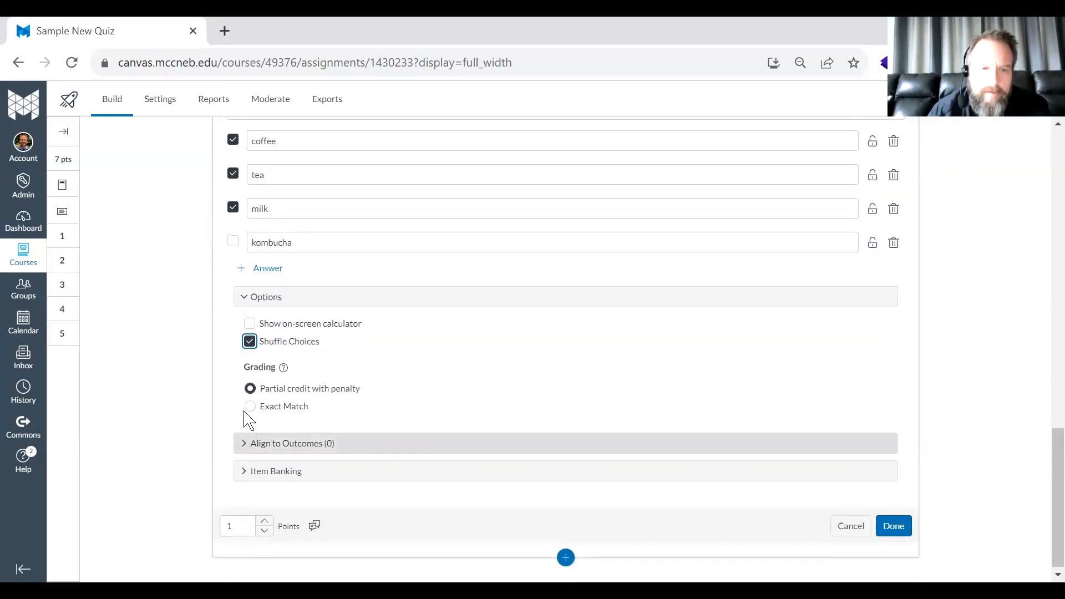
{"action": "left_click", "coordinate": [250, 407]}
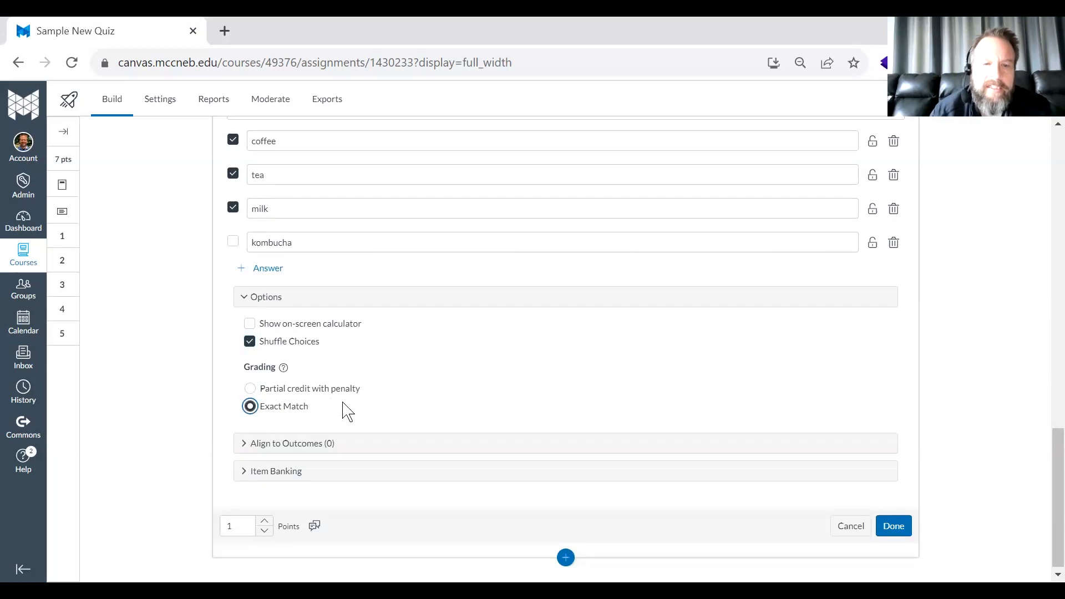
{"action": "left_click", "coordinate": [890, 524]}
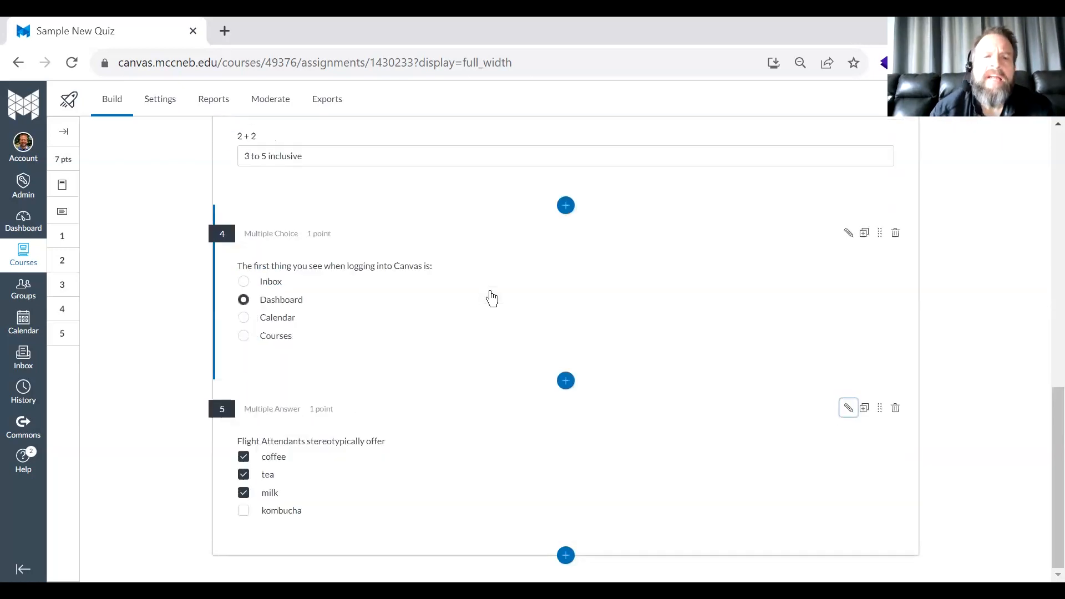
- Reopen the Multiple Answer question, review its answers and grading options, and close it
{"action": "left_click", "coordinate": [848, 407]}
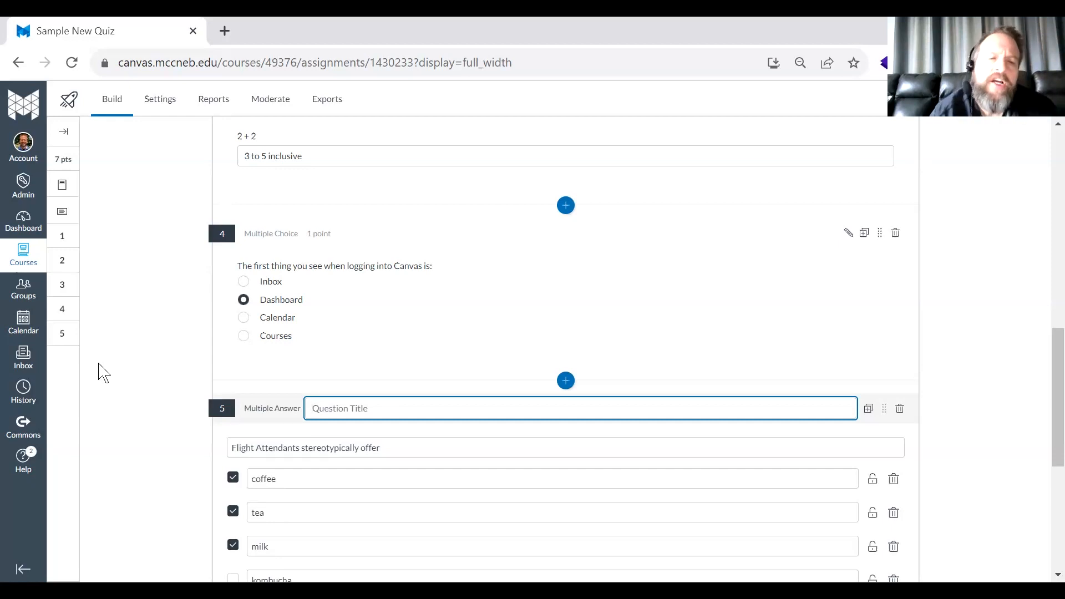
{"action": "scroll", "coordinate": [104, 373], "scroll_direction": "down", "scroll_amount": 1}
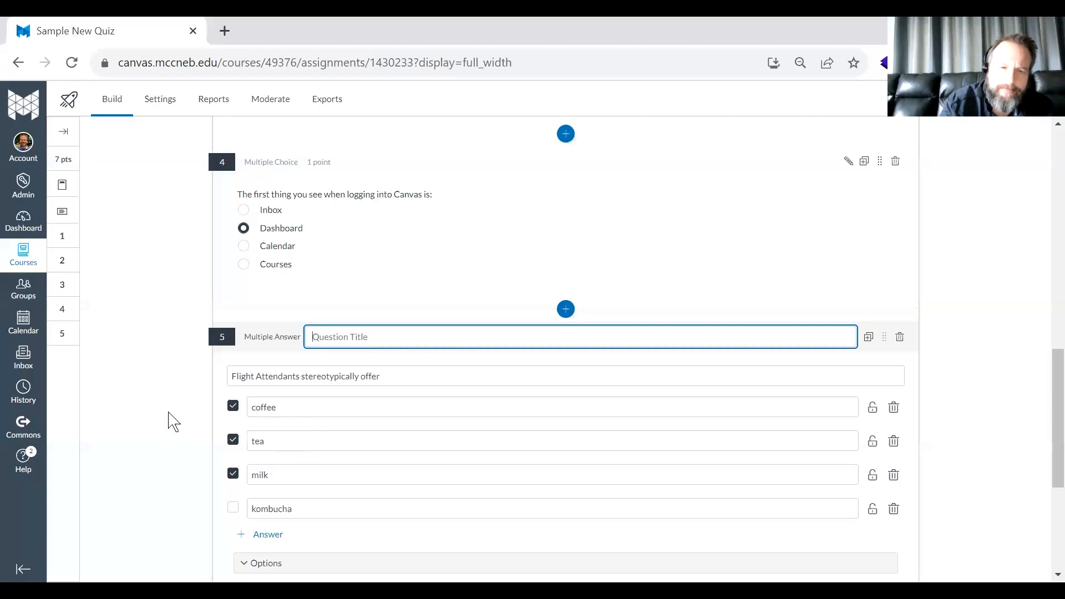
{"action": "scroll", "coordinate": [139, 411], "scroll_direction": "down", "scroll_amount": 5}
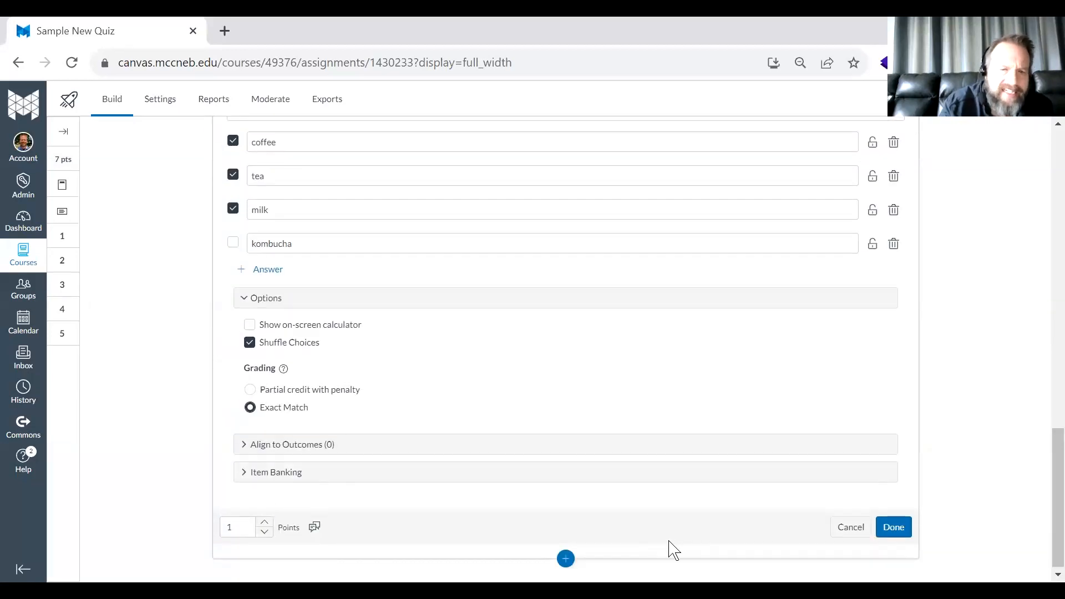
{"action": "left_click", "coordinate": [894, 527]}
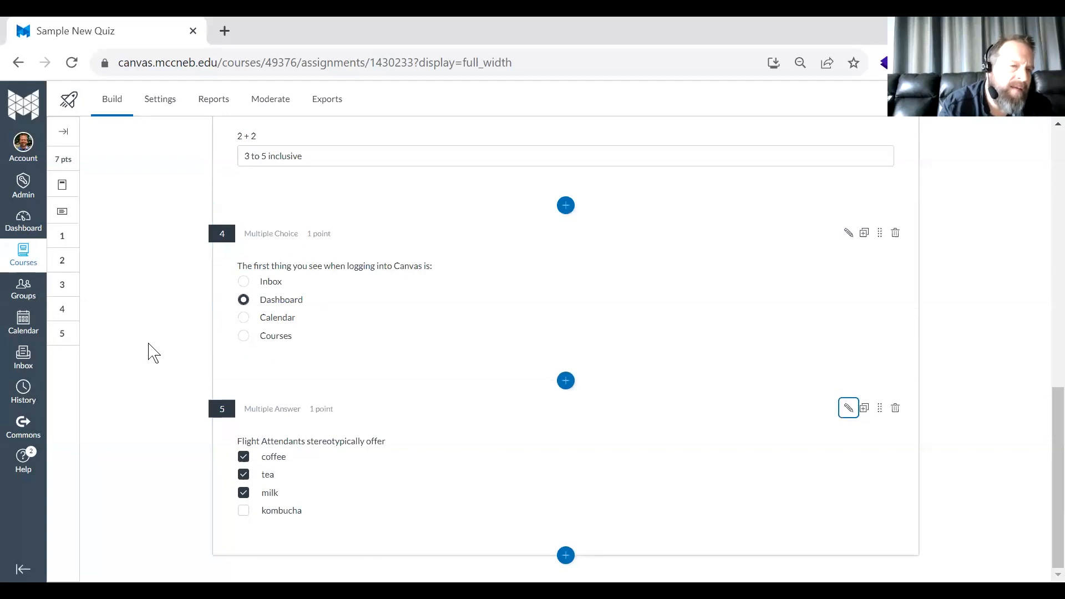
- Add a Matching question at the quiz's end, after the Multiple Answer question
{"action": "scroll", "coordinate": [148, 353], "scroll_direction": "up", "scroll_amount": 1}
{"action": "scroll", "coordinate": [147, 352], "scroll_direction": "down", "scroll_amount": 1}
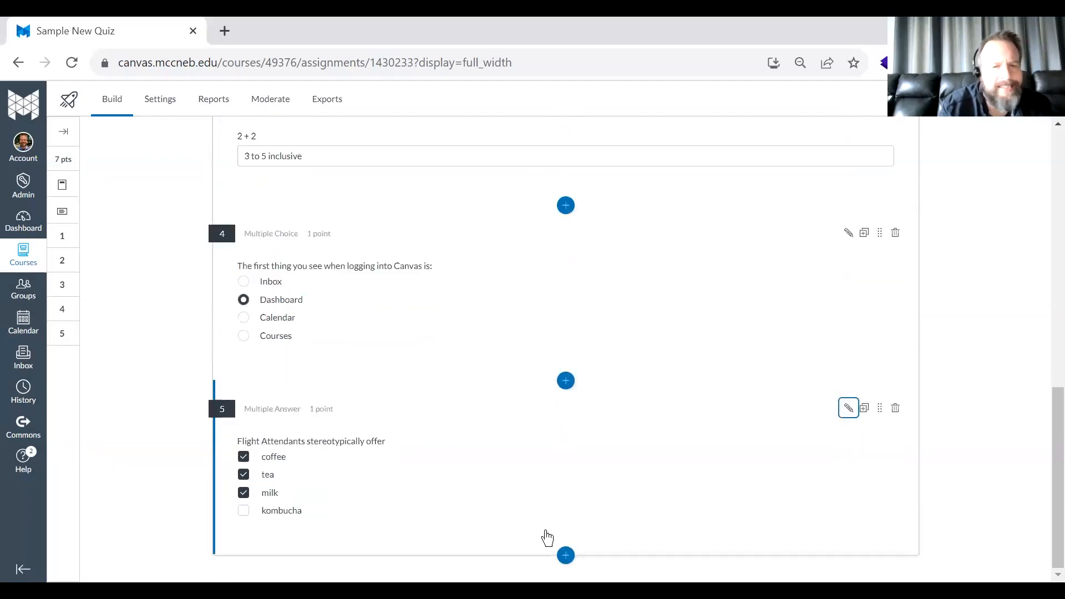
{"action": "left_click", "coordinate": [565, 555]}
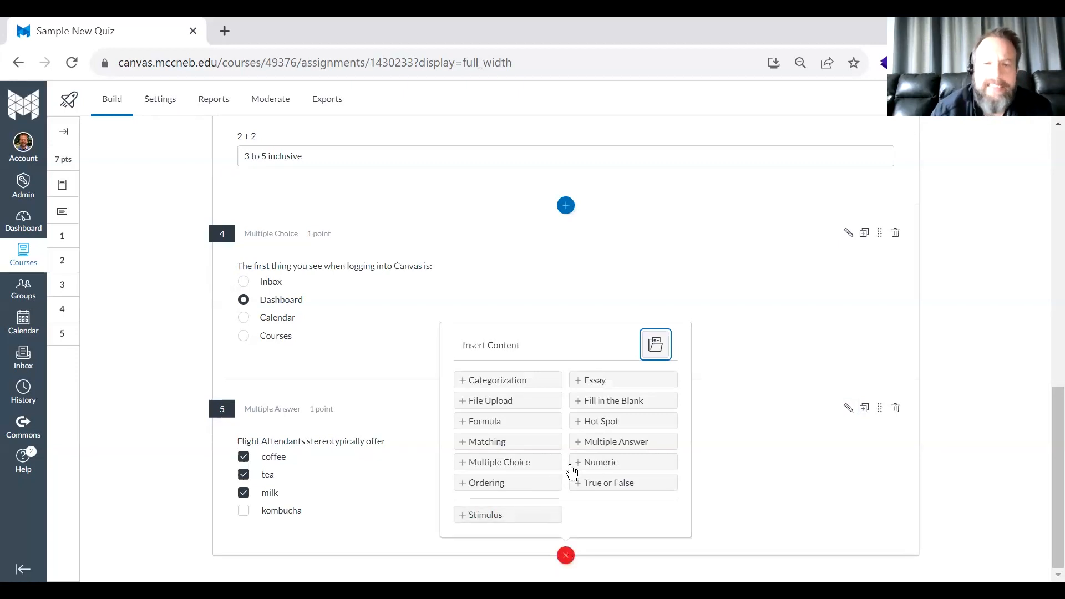
{"action": "left_click", "coordinate": [508, 444]}
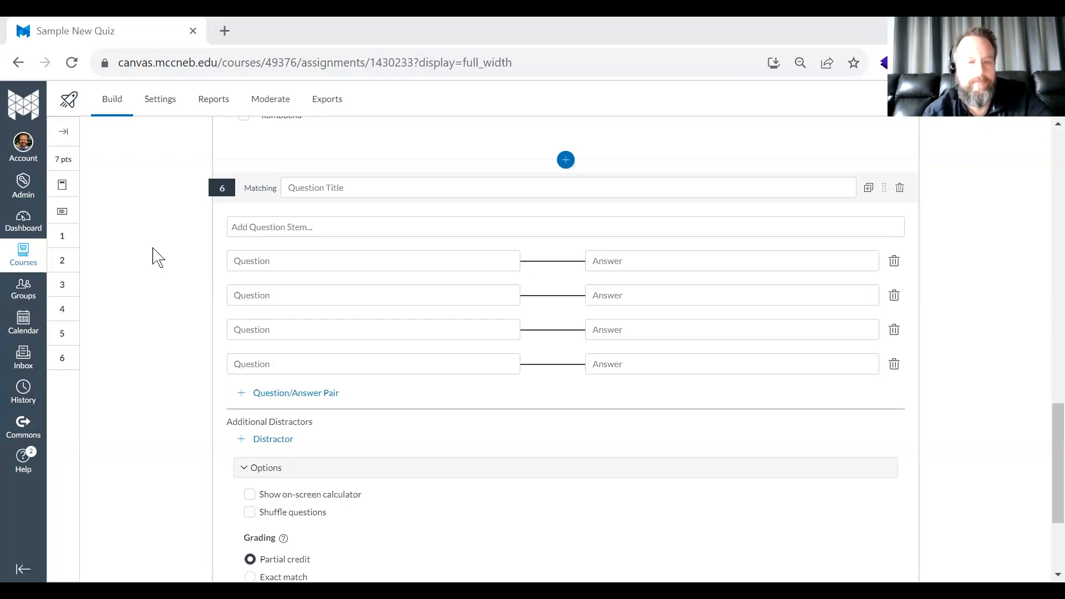
- Title the Matching question vPOTUS and enter the stem "Which of the vPOTUS with their respective POTUS:"
{"action": "type", "text": "vPOTUS"}
{"action": "key", "text": "Tab"}
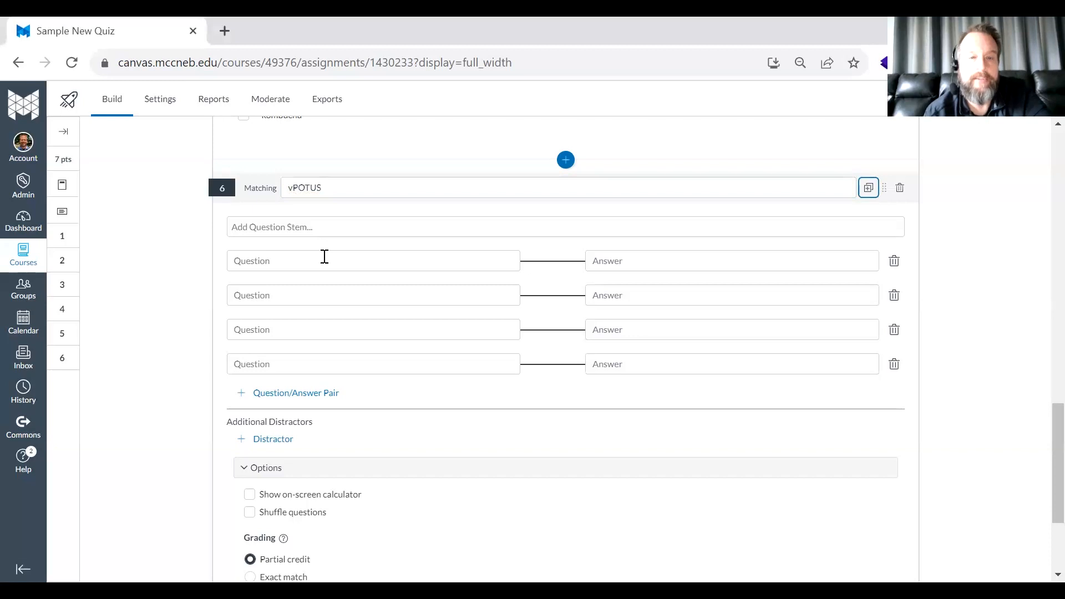
{"action": "key", "text": "alt+Tab"}
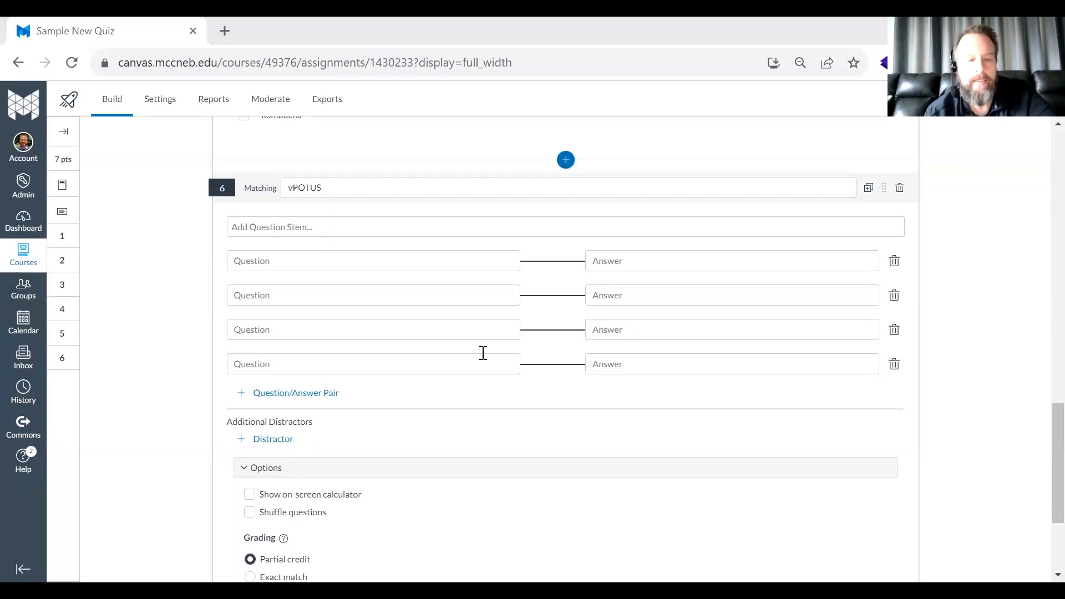
{"action": "left_click", "coordinate": [282, 226]}
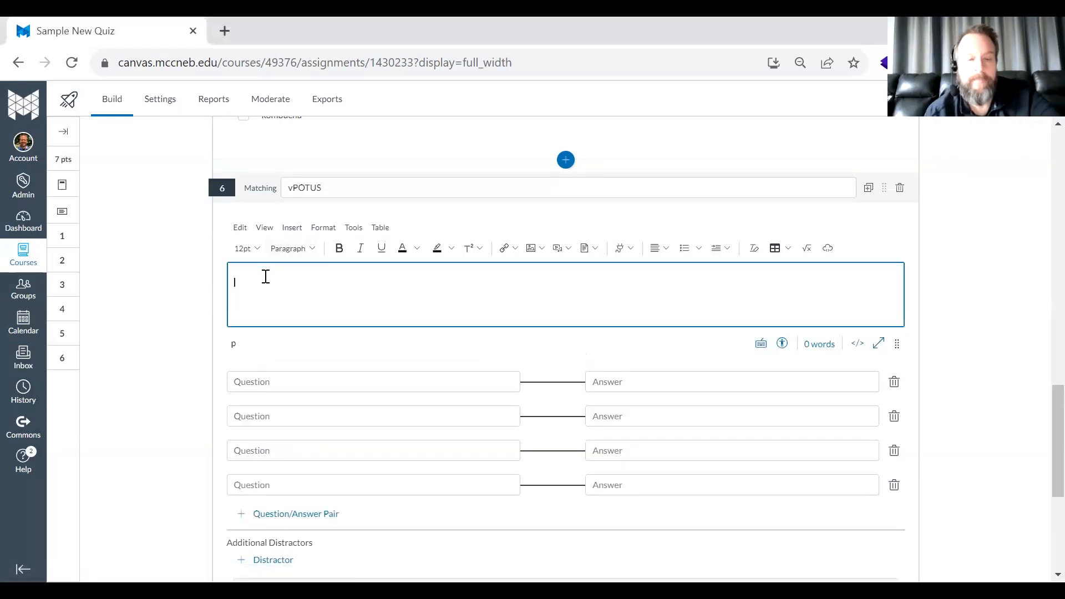
{"action": "type", "text": "Which of the vPOTUS with their respective POTUS:"}
- Fill in the first matching pair with George Washington as the question and John Adams as the answer
{"action": "left_click", "coordinate": [275, 382]}
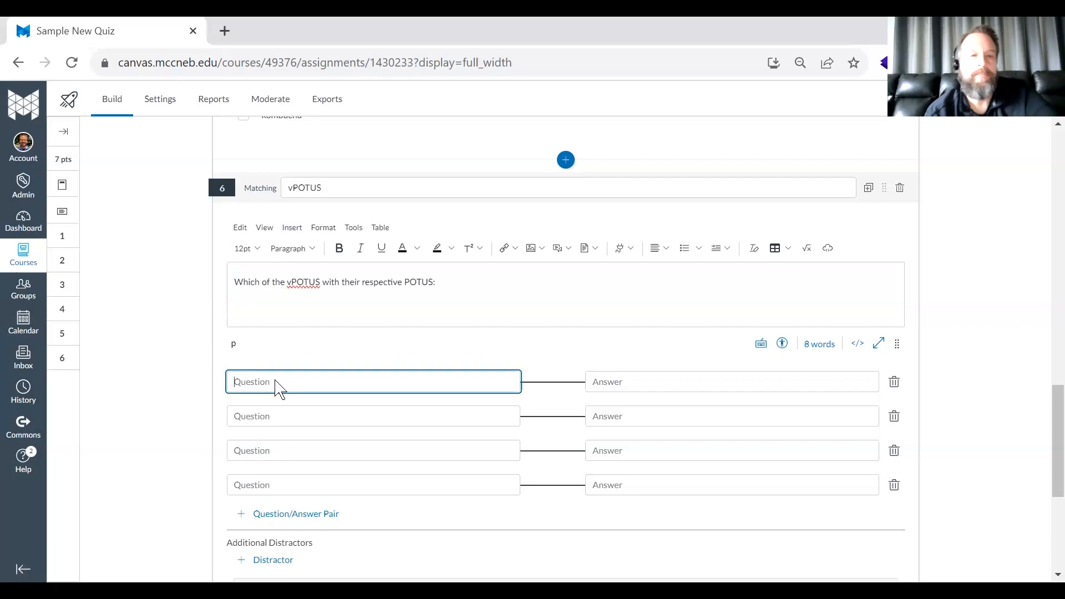
{"action": "key", "text": "alt+Tab"}
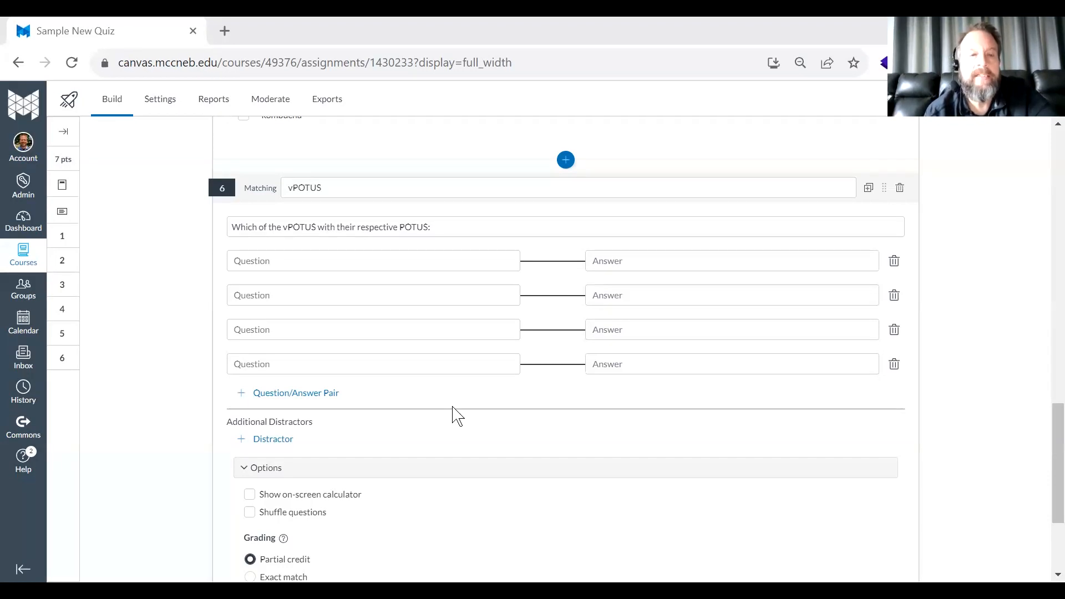
{"action": "key", "text": "alt+Tab"}
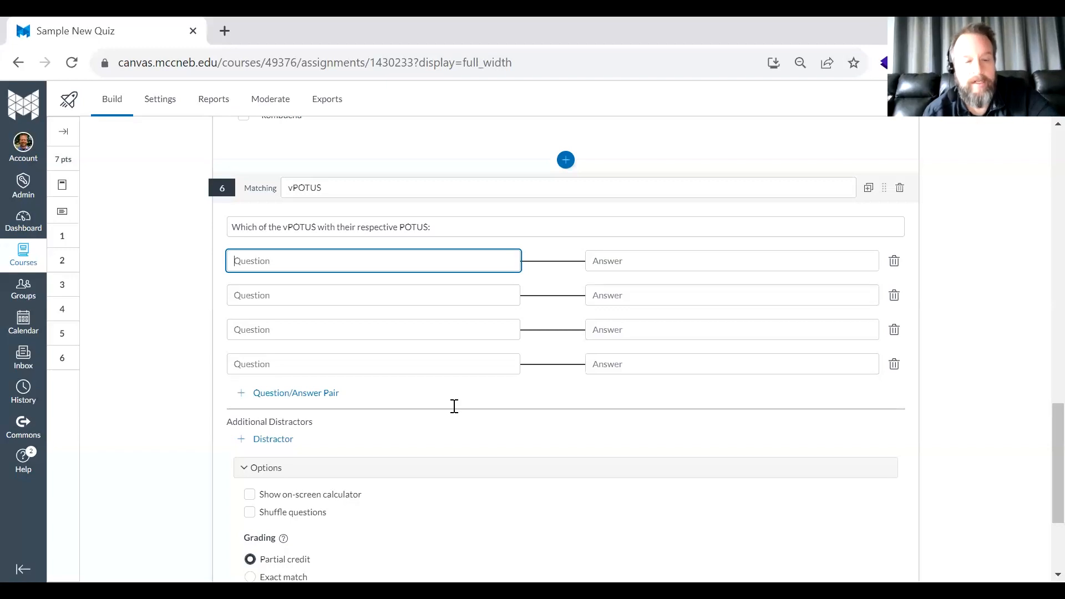
{"action": "key", "text": "alt+Tab"}
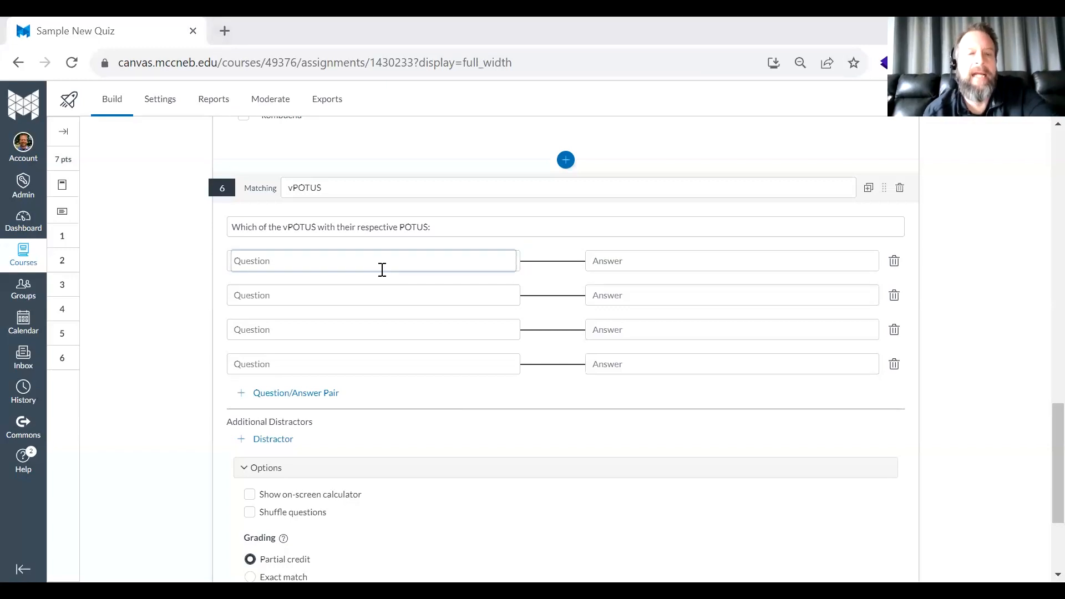
{"action": "key", "text": "alt+Tab"}
{"action": "type", "text": "George Washington"}
{"action": "key", "text": "Tab"}
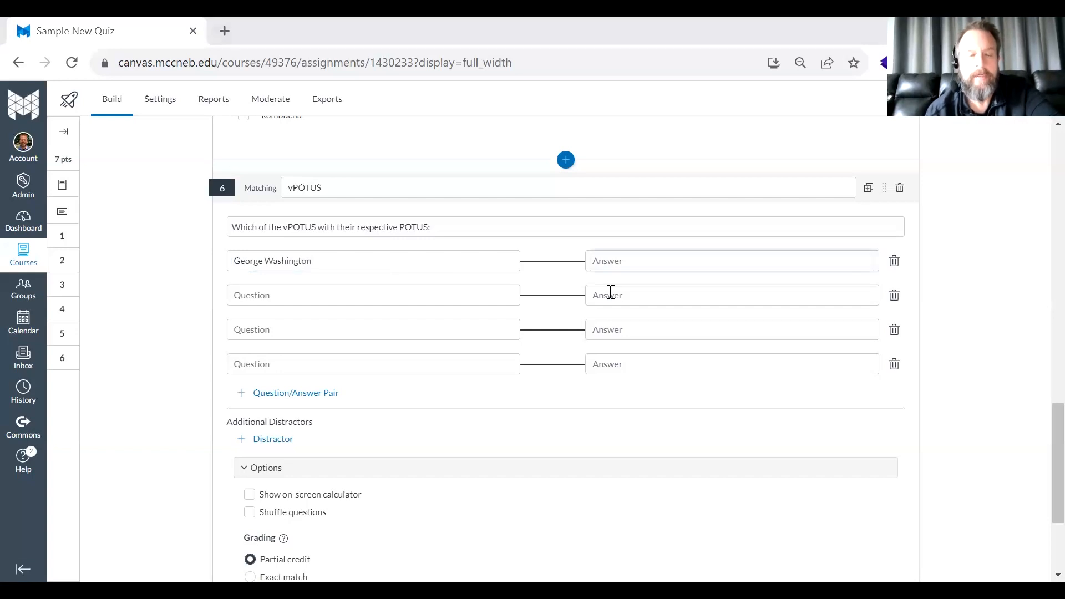
{"action": "key", "text": "alt+Tab"}
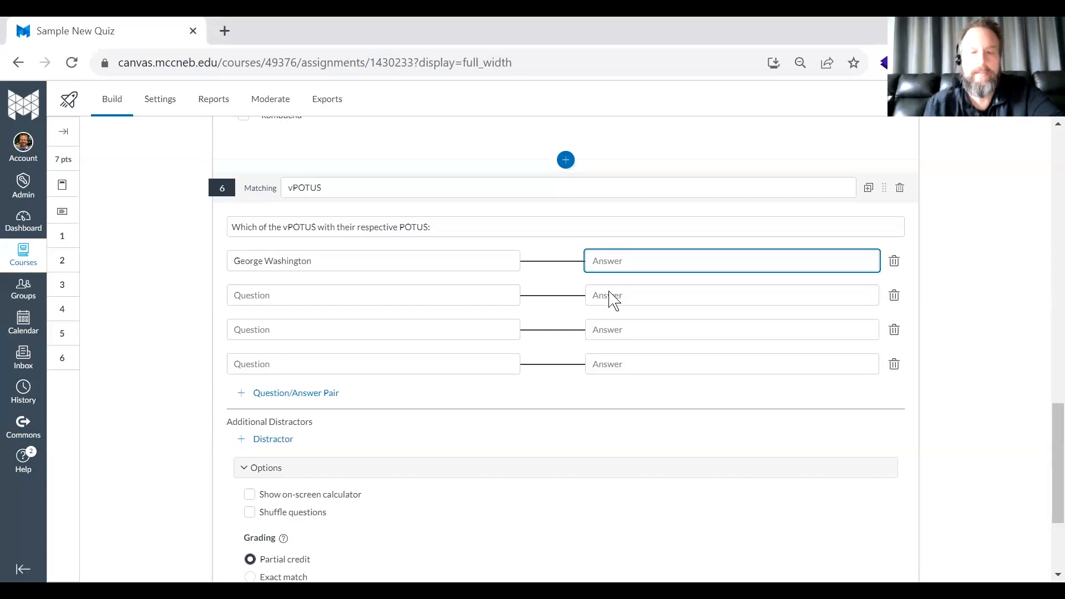
{"action": "key", "text": "BackSpace"}
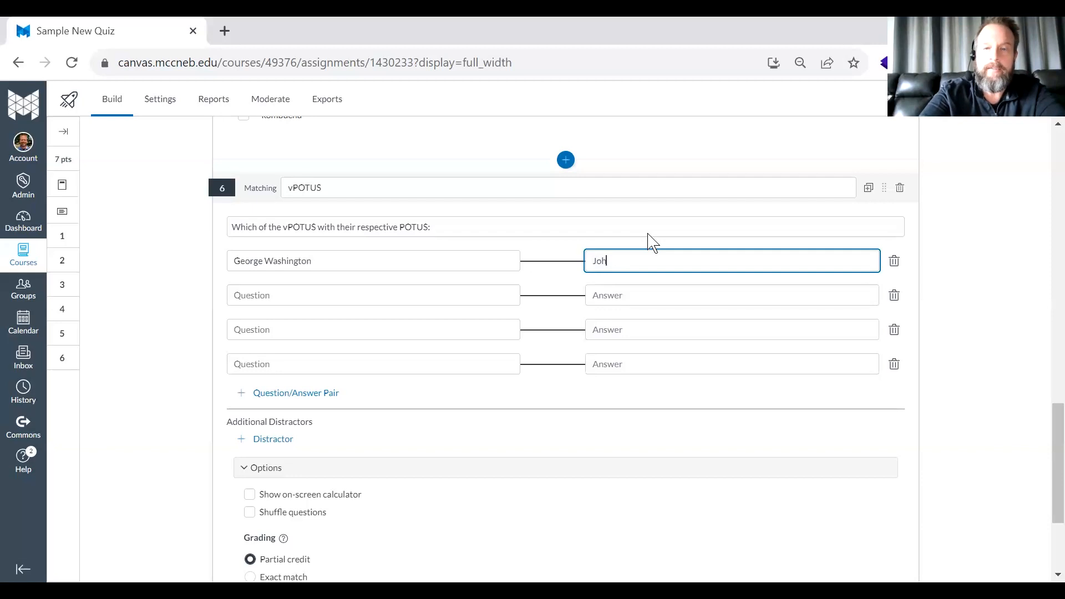
{"action": "key", "text": "Tab"}
{"action": "key", "text": "shift+Tab"}
{"action": "key", "text": "Right"}
{"action": "key", "text": "Tab"}
{"action": "key", "text": "shift+Tab"}
{"action": "key", "text": "Right"}
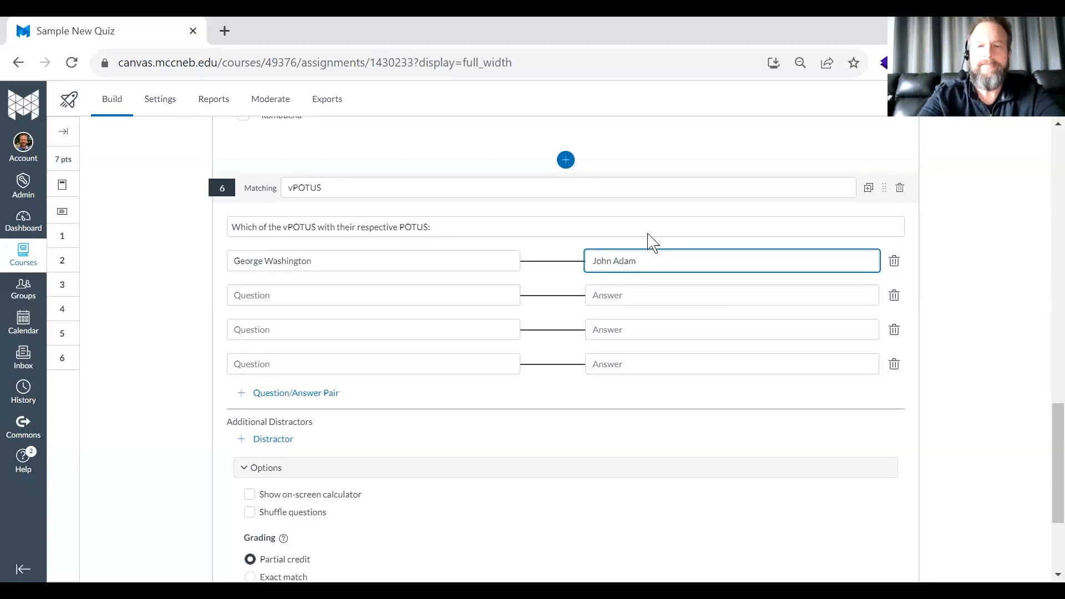
{"action": "key", "text": "Tab"}
{"action": "key", "text": "Tab"}
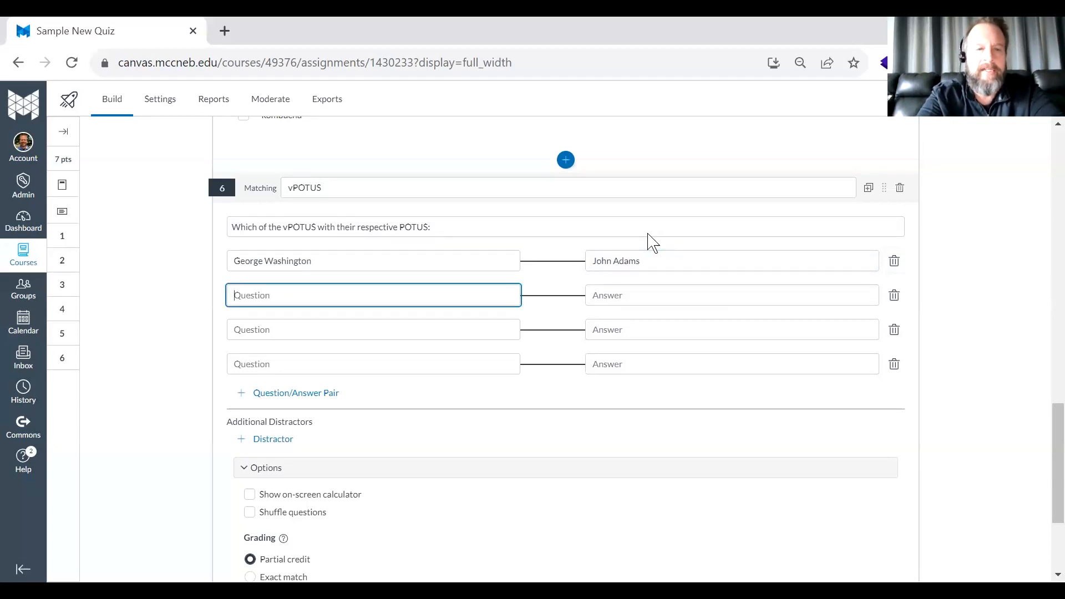
- Fill in the second matching pair with Thomas Jefferson as the question and Aaron Burr as the answer
{"action": "type", "text": "Thomas Jefferson"}
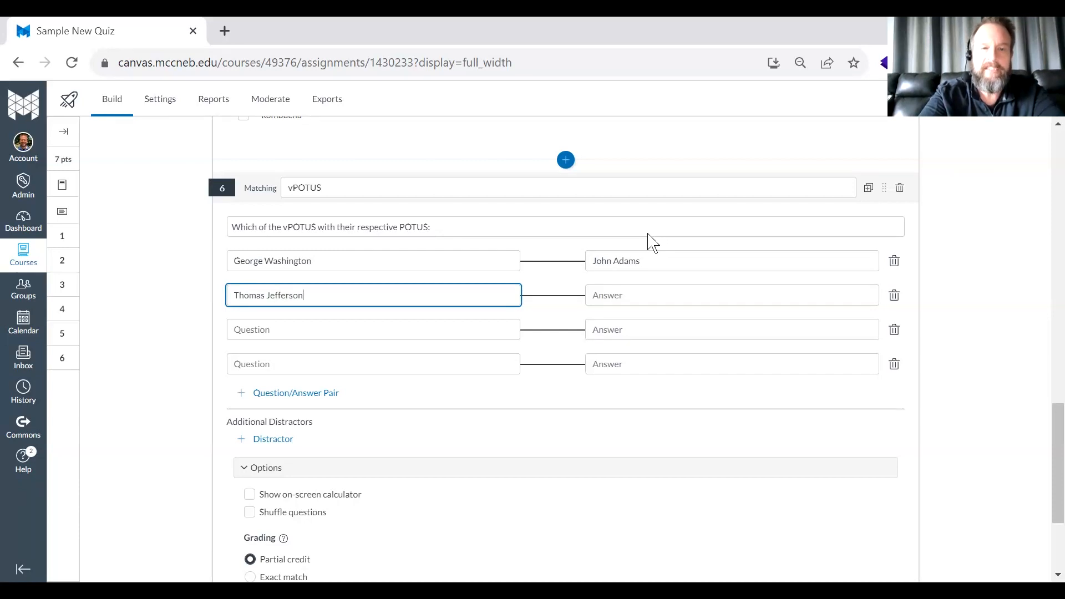
{"action": "key", "text": "Tab"}
{"action": "type", "text": "A"}
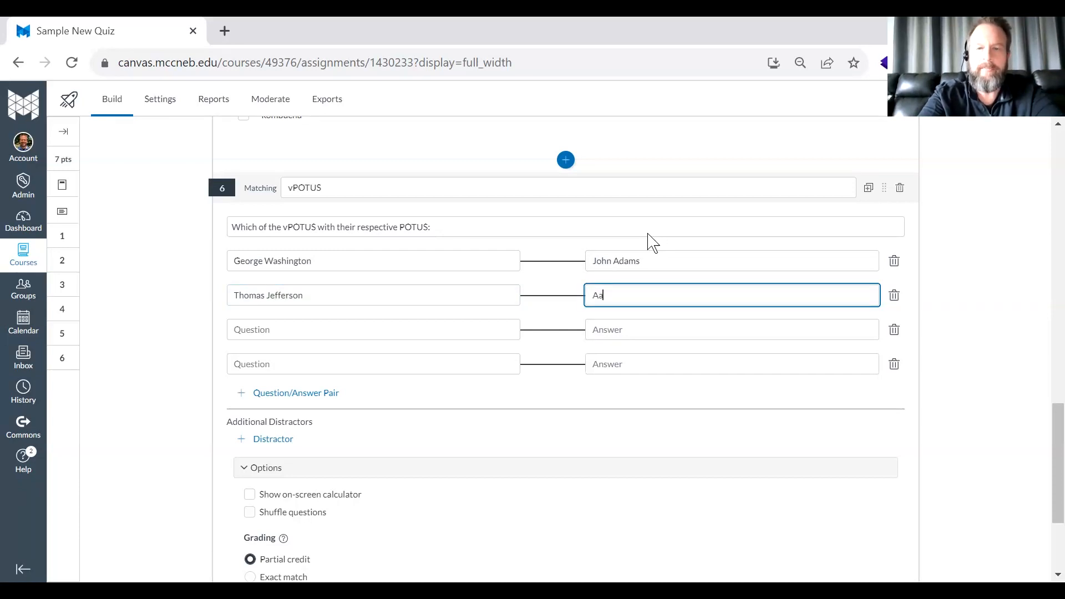
{"action": "key", "text": "Tab"}
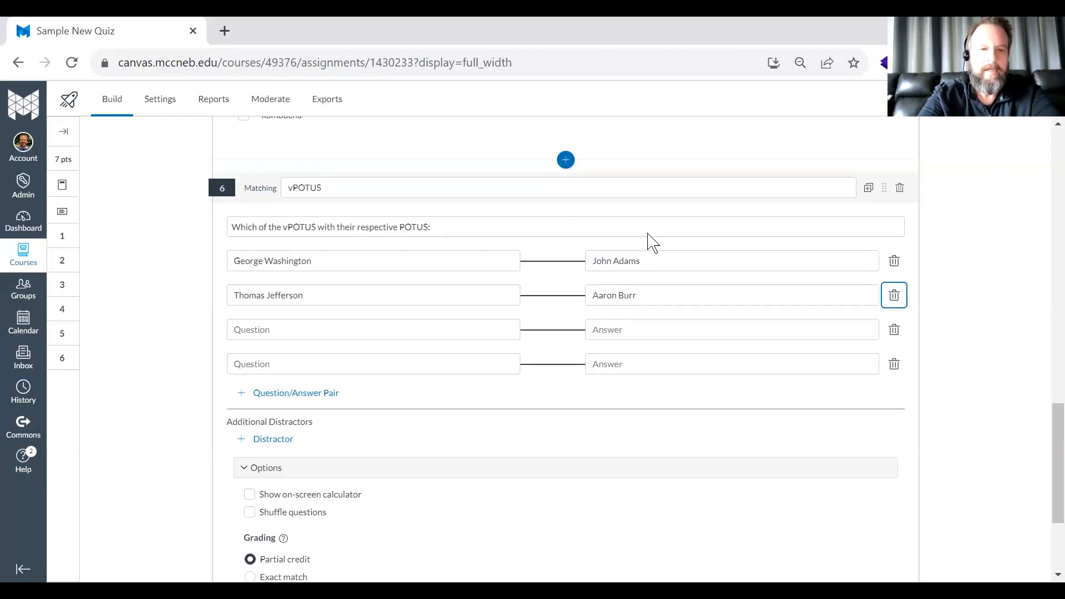
{"action": "key", "text": "alt+Tab"}
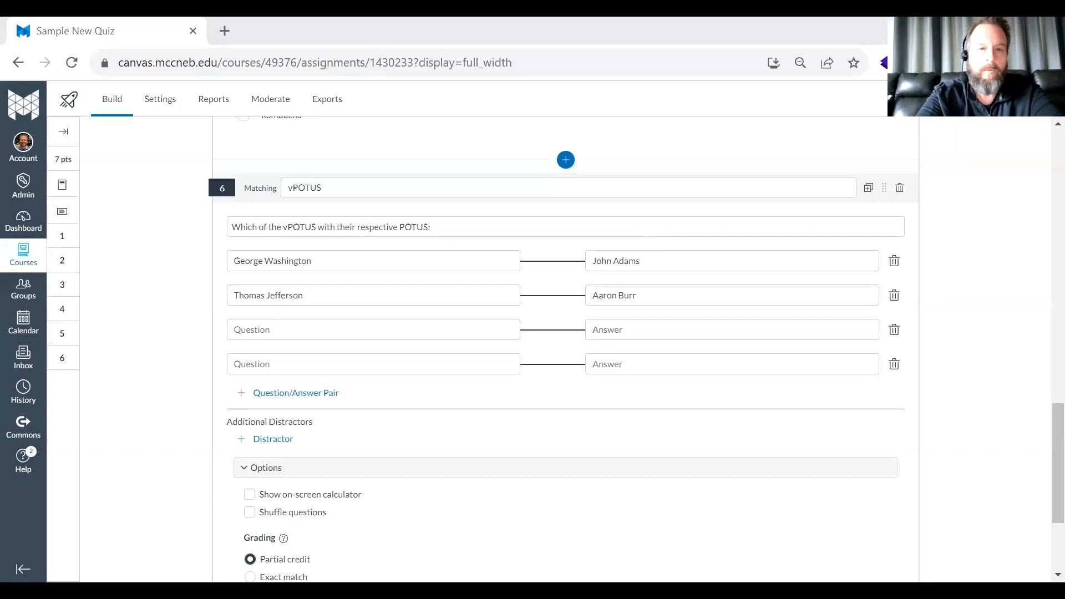
{"action": "key", "text": "alt+Tab"}
- Fill in the third matching pair with John Adam as the question and Thomas Jefferson as the answer
{"action": "key", "text": "Tab"}
{"action": "type", "text": "Jo"}
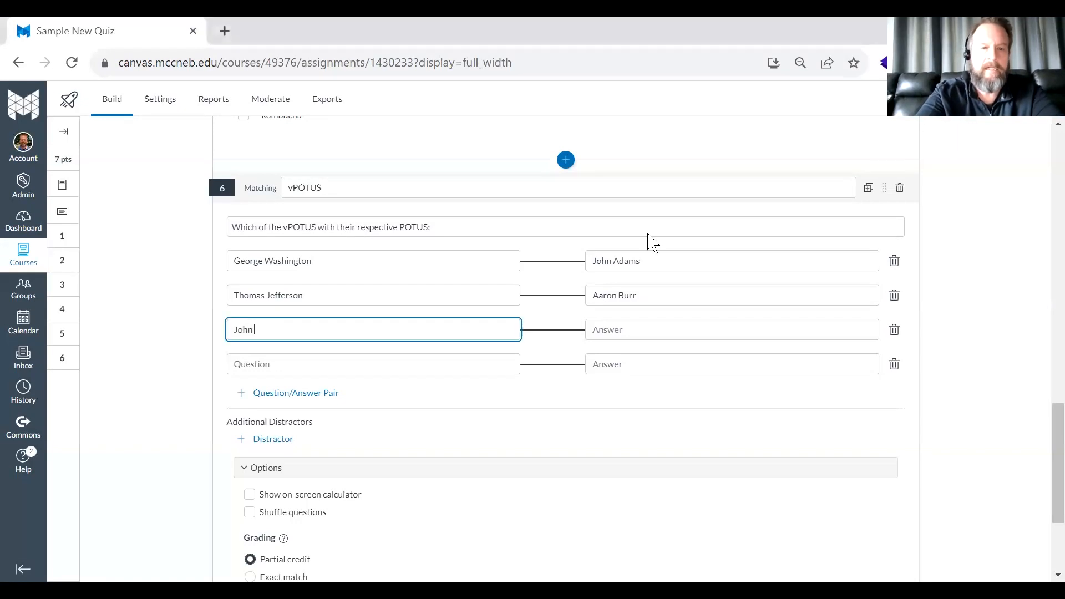
{"action": "key", "text": "Tab"}
{"action": "key", "text": "shift+Tab"}
{"action": "key", "text": "End"}
{"action": "key", "text": "Tab"}
{"action": "type", "text": "Thom"}
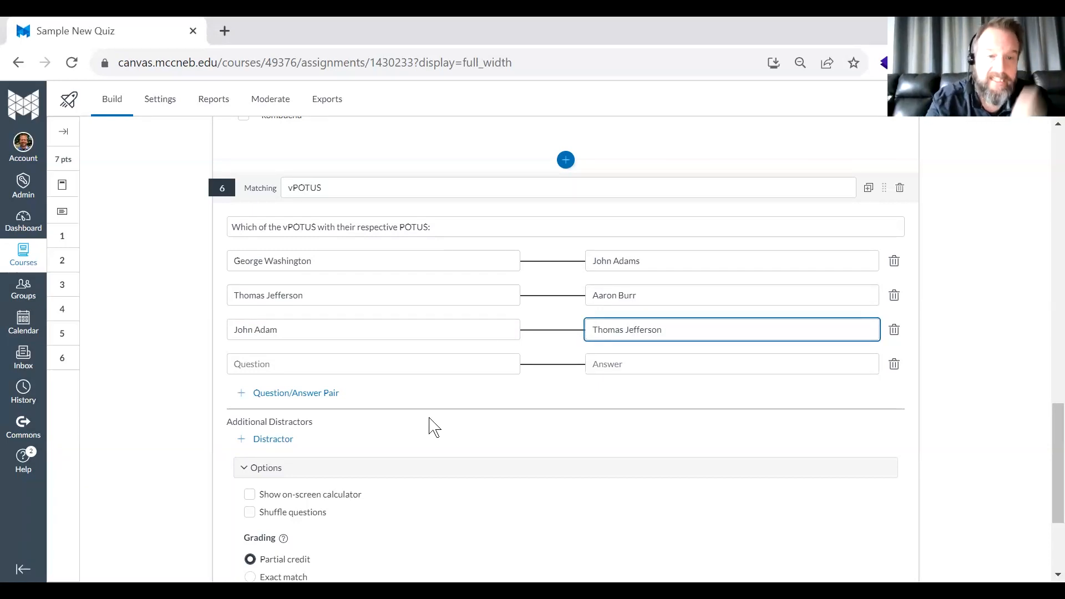
- Add Alexander Hamilton as an additional distractor and turn on Shuffle questions for the Matching question
{"action": "left_click", "coordinate": [270, 441]}
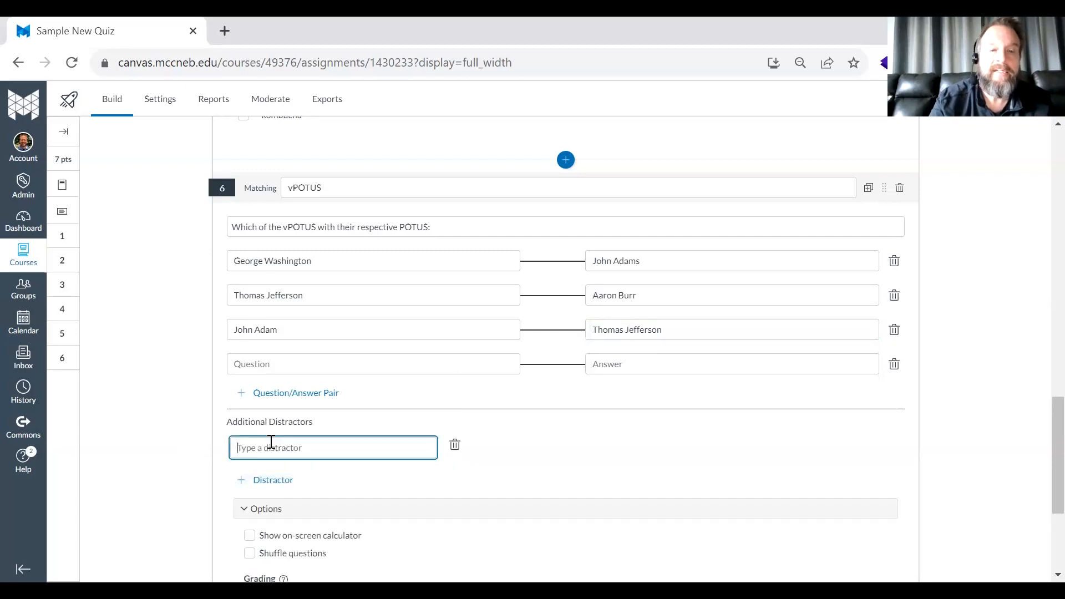
{"action": "type", "text": "Alexander Hamilton"}
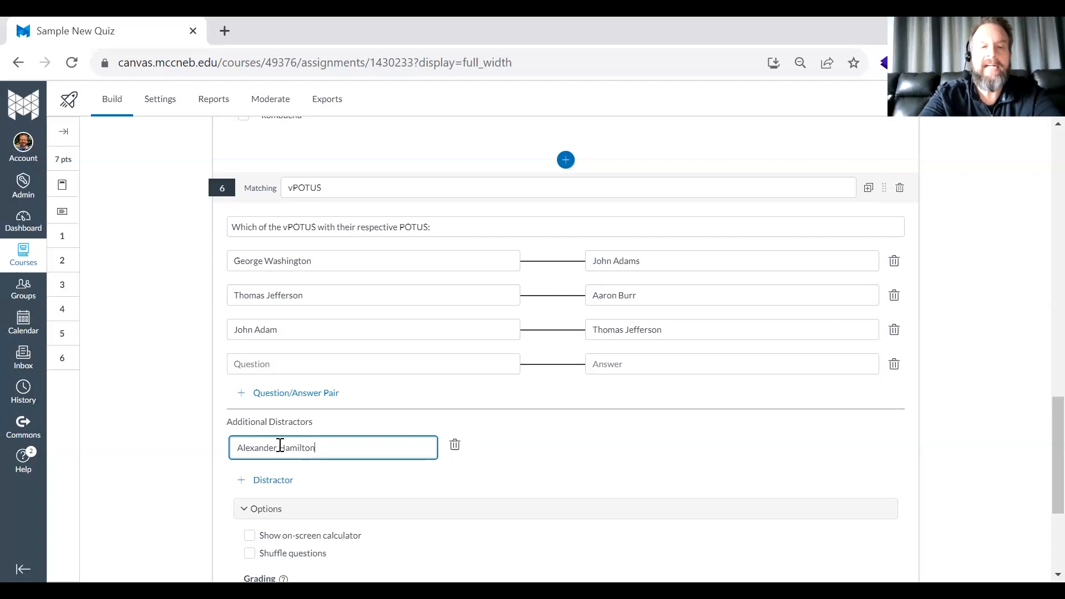
{"action": "scroll", "coordinate": [280, 446], "scroll_direction": "down", "scroll_amount": 3}
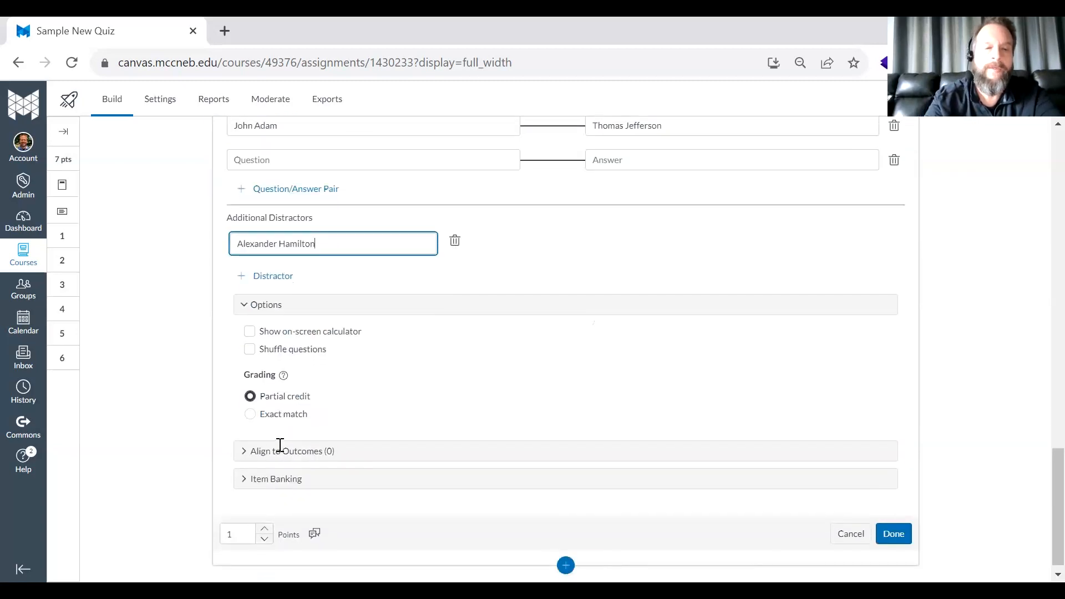
{"action": "left_click", "coordinate": [249, 355]}
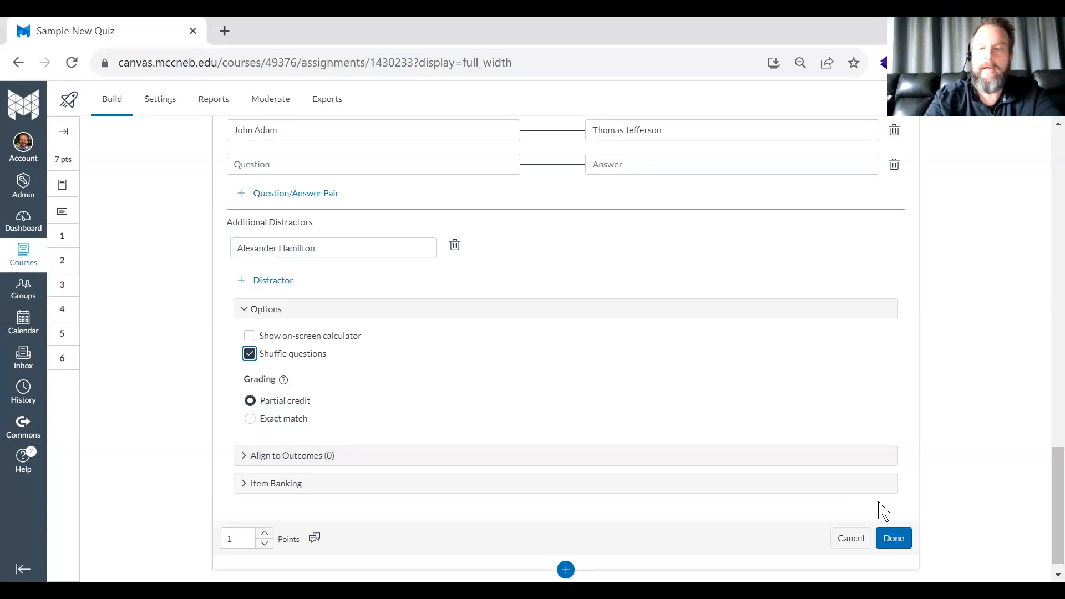
- Try to save the Matching question, delete its blank fourth question/answer pair, and save it
{"action": "left_click", "coordinate": [895, 539]}
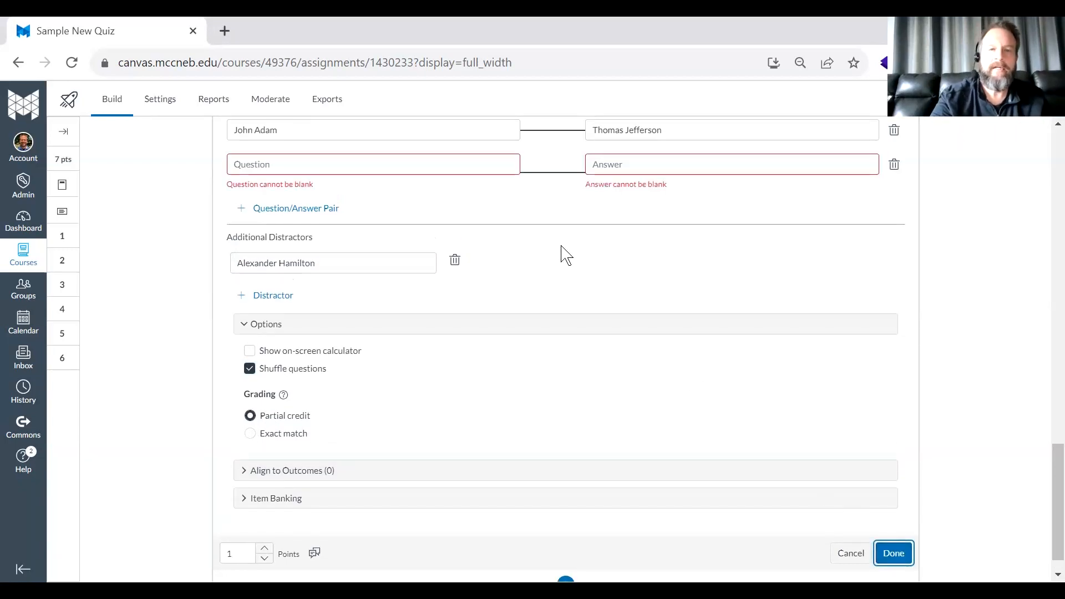
{"action": "left_click", "coordinate": [611, 165]}
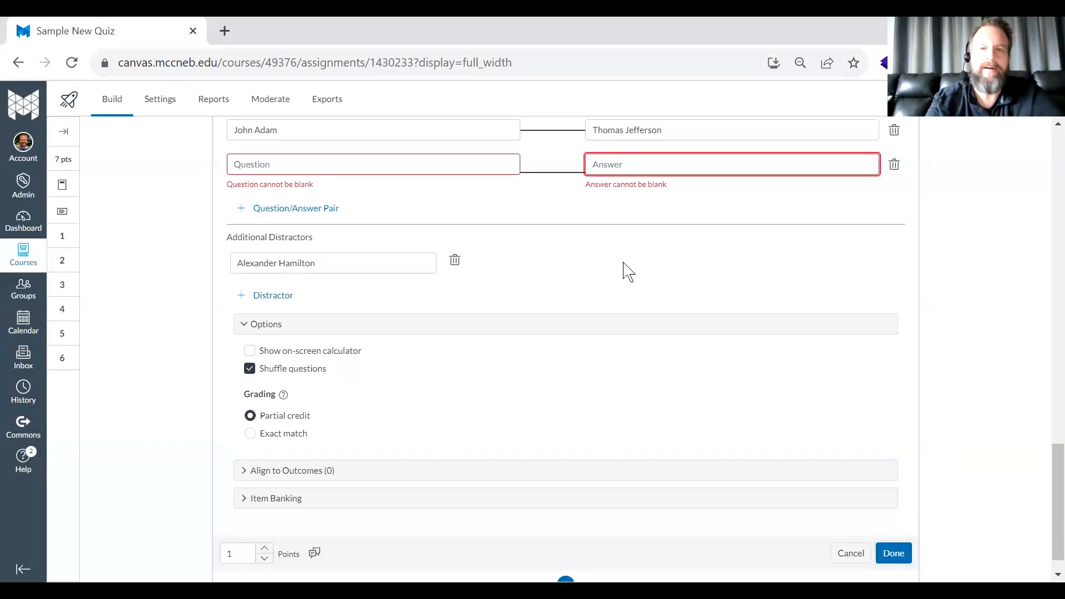
{"action": "scroll", "coordinate": [628, 272], "scroll_direction": "up", "scroll_amount": 2}
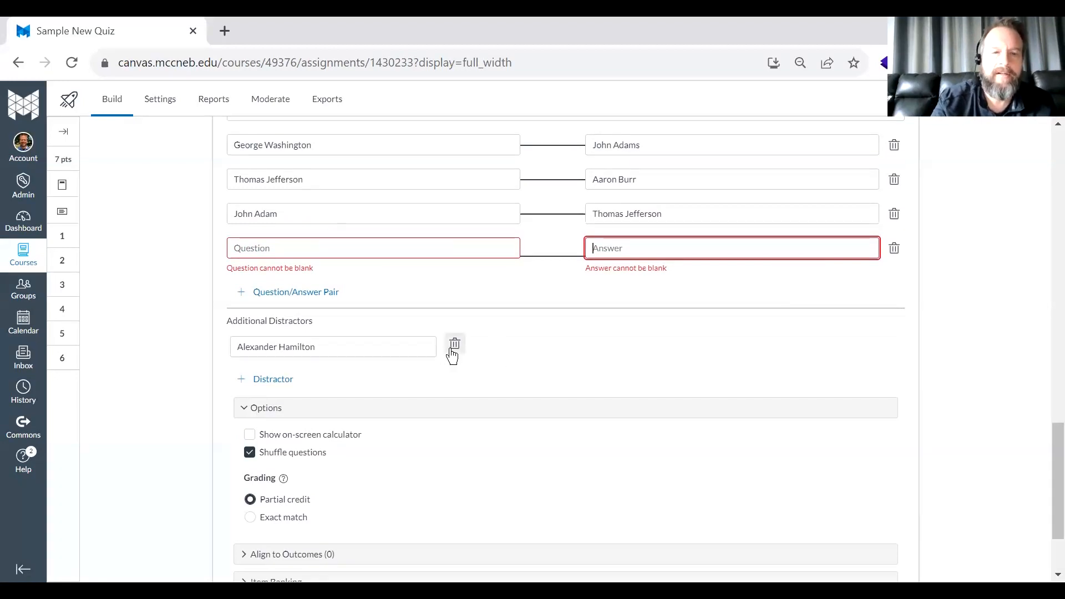
{"action": "left_click", "coordinate": [894, 248]}
{"action": "scroll", "coordinate": [808, 480], "scroll_direction": "down", "scroll_amount": 2}
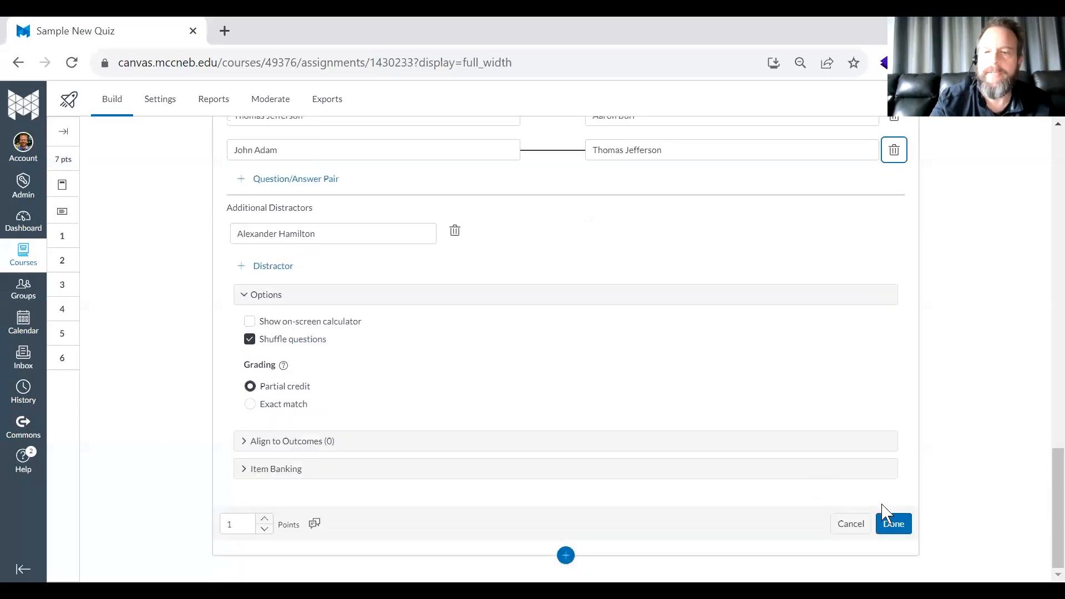
{"action": "left_click", "coordinate": [891, 525]}
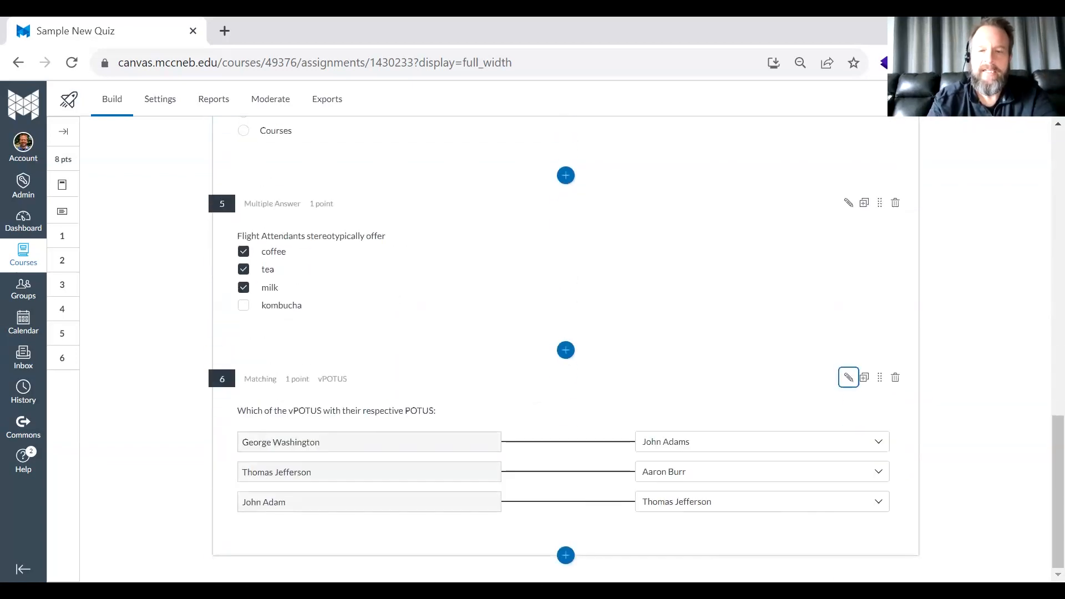
- Add a Hot Spot question at the quiz's end and upload png_sample.png from Downloads as its image
{"action": "left_click", "coordinate": [566, 555]}
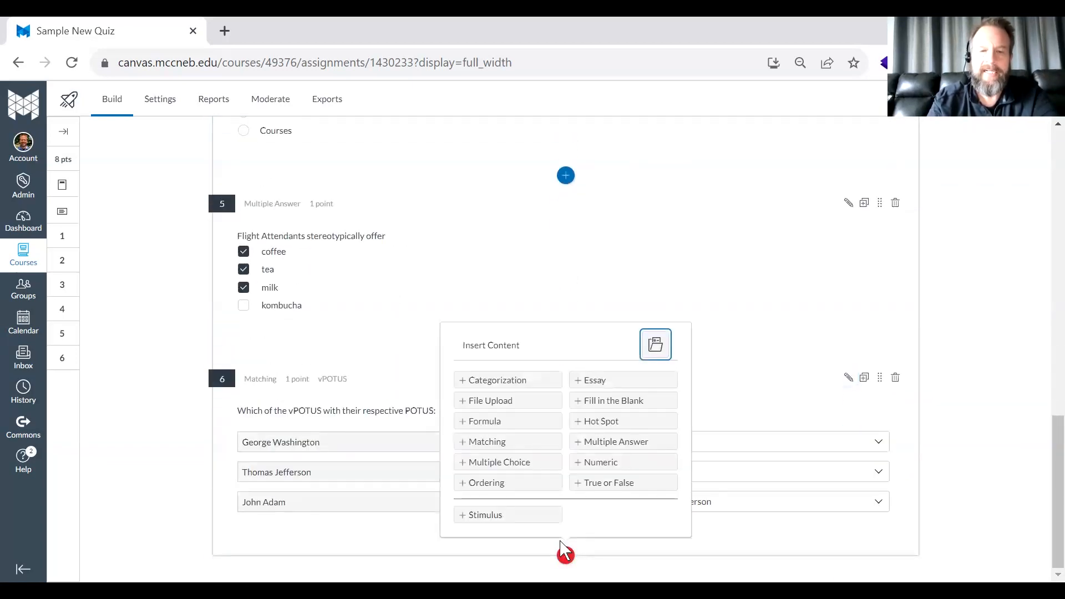
{"action": "left_click", "coordinate": [614, 422]}
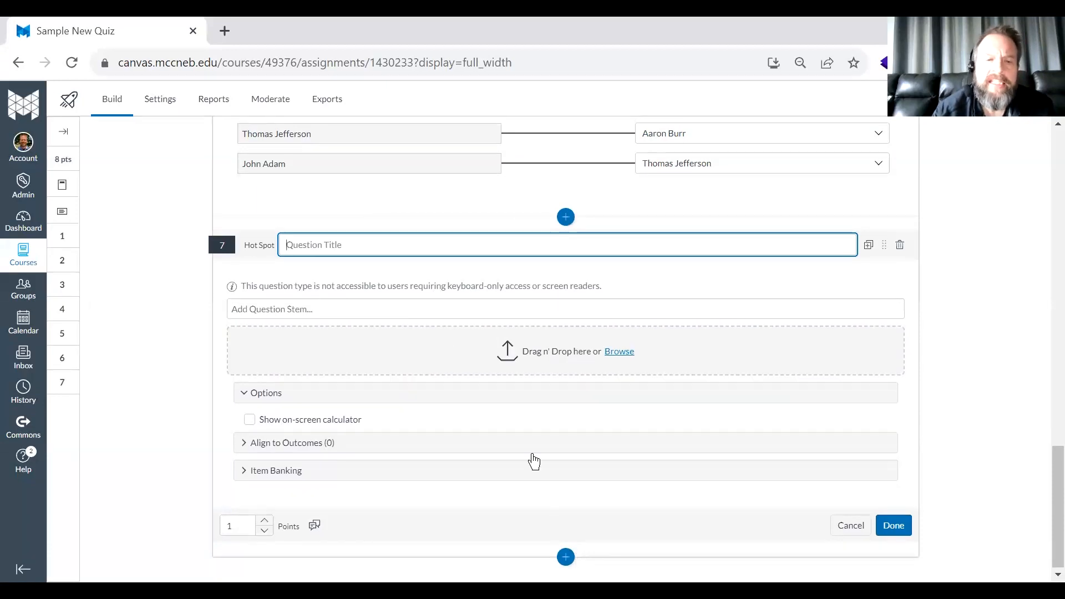
{"action": "scroll", "coordinate": [523, 395], "scroll_direction": "up", "scroll_amount": 15}
{"action": "scroll", "coordinate": [523, 395], "scroll_direction": "down", "scroll_amount": 15}
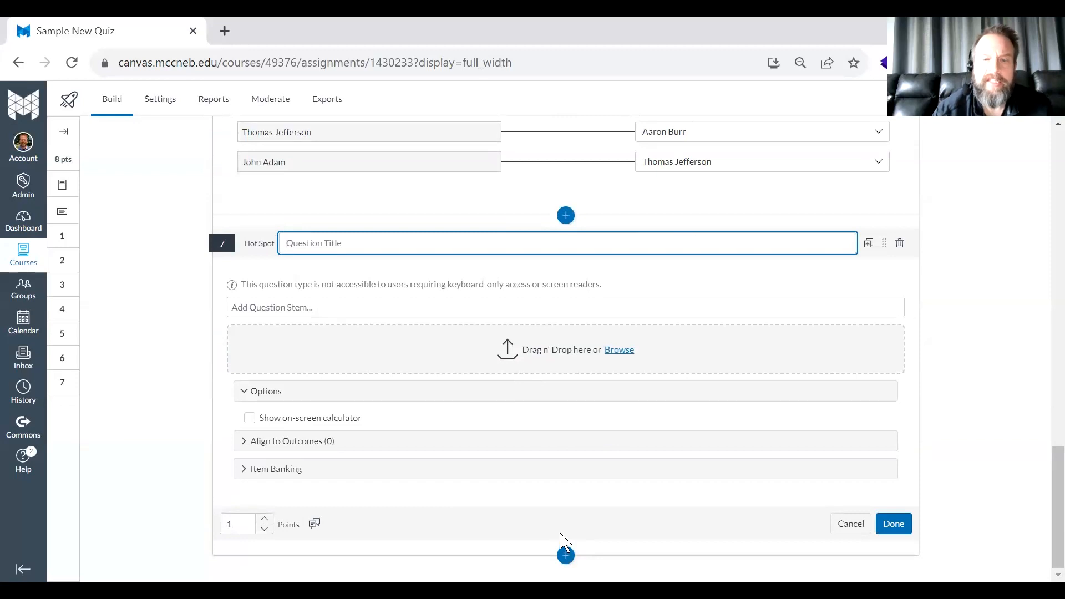
{"action": "left_click", "coordinate": [620, 356]}
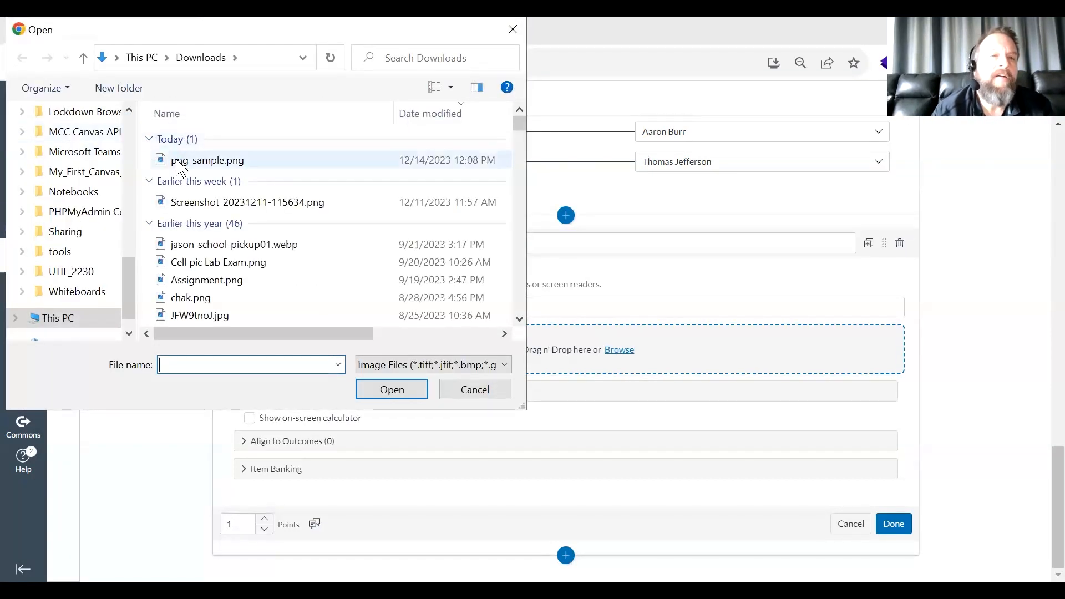
{"action": "left_click", "coordinate": [180, 161]}
{"action": "left_click", "coordinate": [393, 390]}
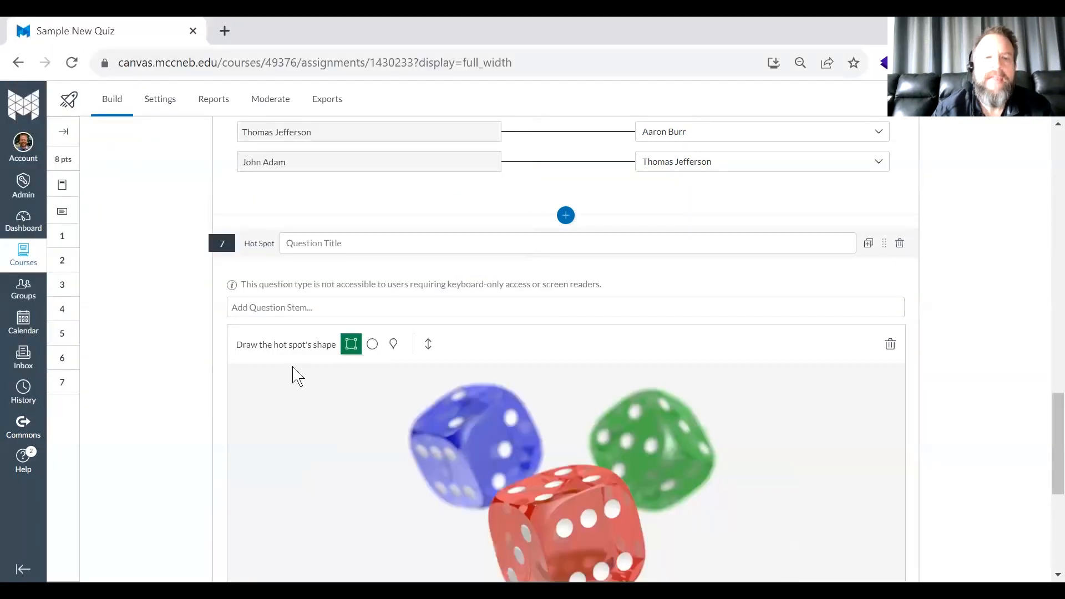
- Draw a closed polygon hot spot around the top face of the blue die
{"action": "left_click", "coordinate": [393, 348]}
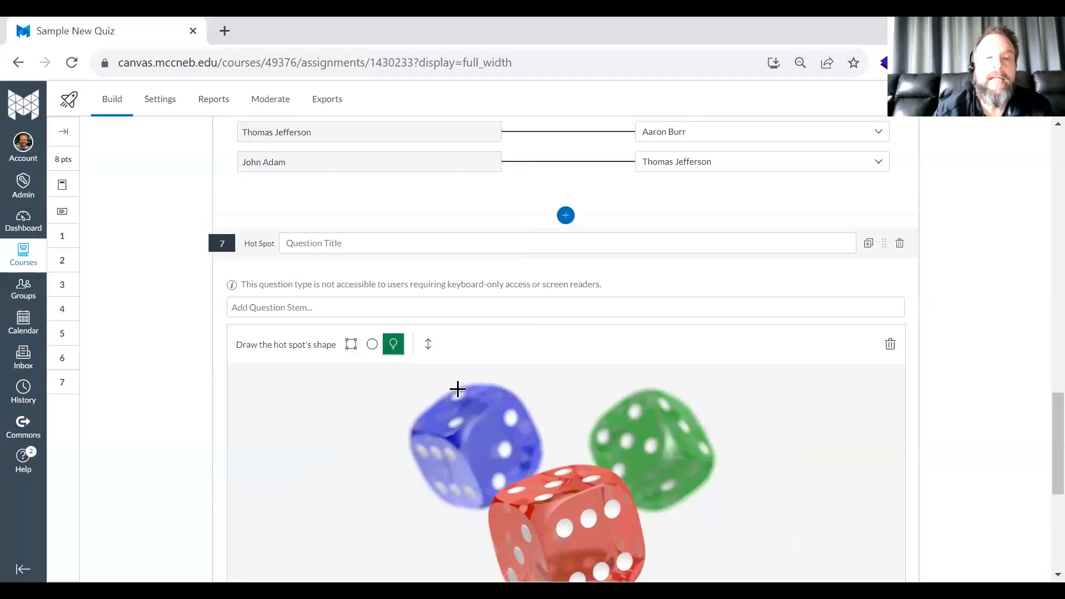
{"action": "left_click", "coordinate": [458, 390]}
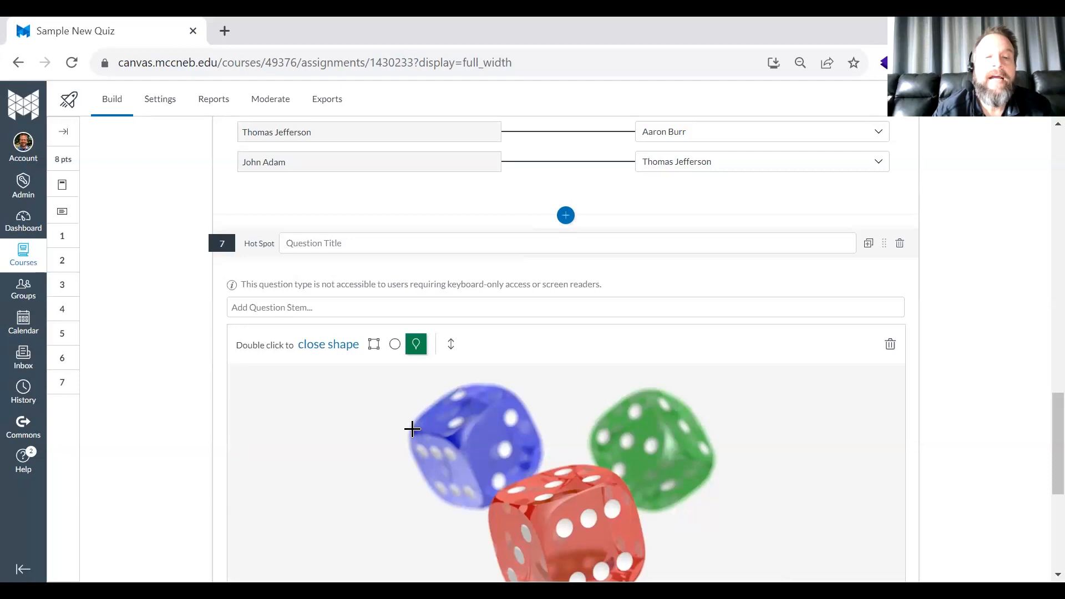
{"action": "left_click", "coordinate": [413, 431]}
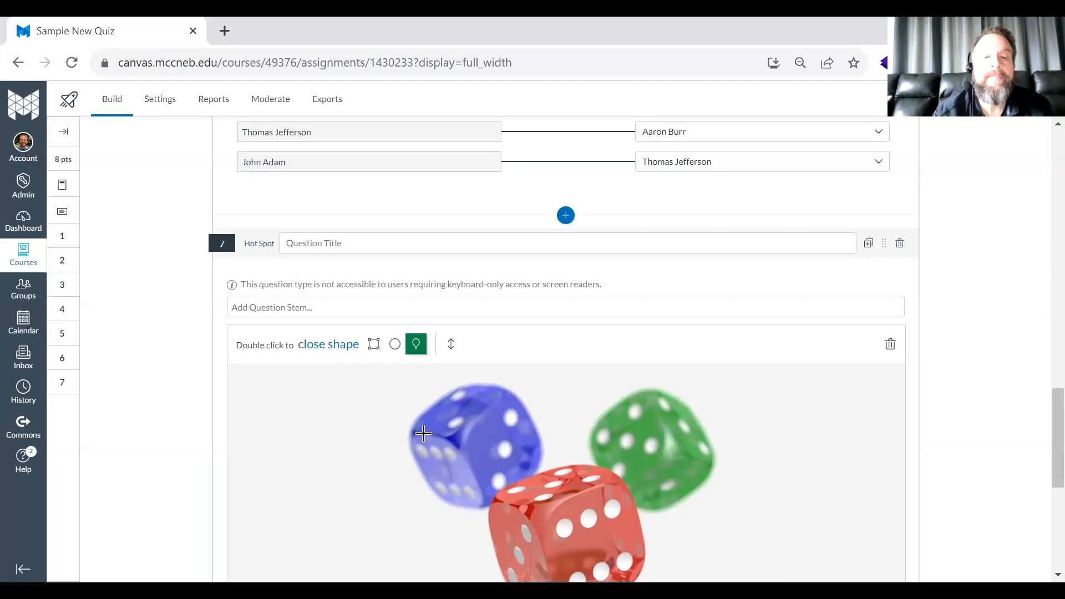
{"action": "double_click", "coordinate": [502, 390]}
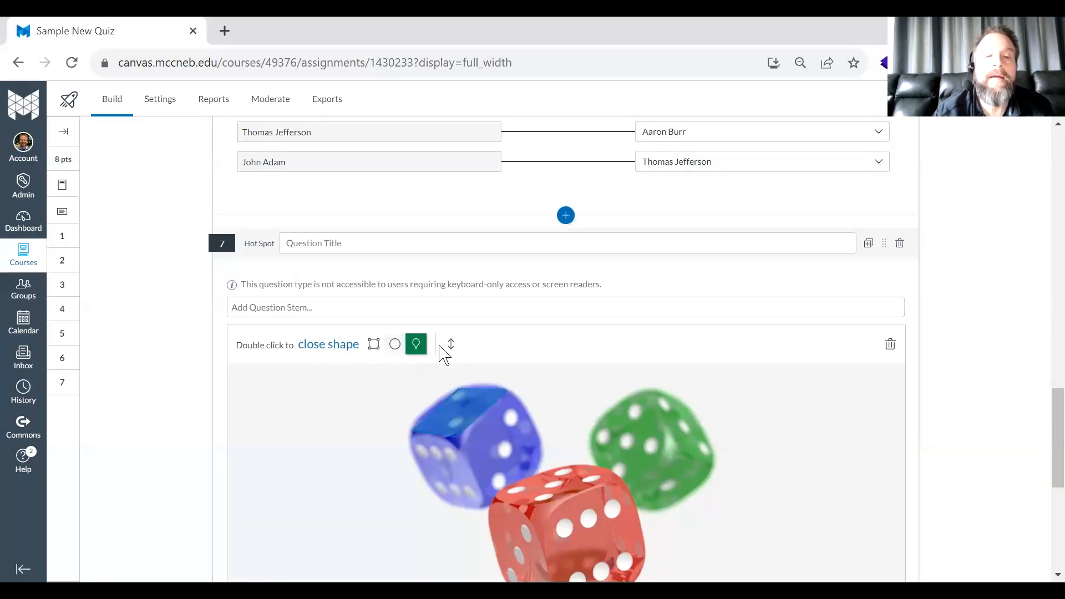
- Enter "Touch the die face with two dots." as the Hot Spot question's stem and save the question
{"action": "scroll", "coordinate": [475, 380], "scroll_direction": "down", "scroll_amount": 2}
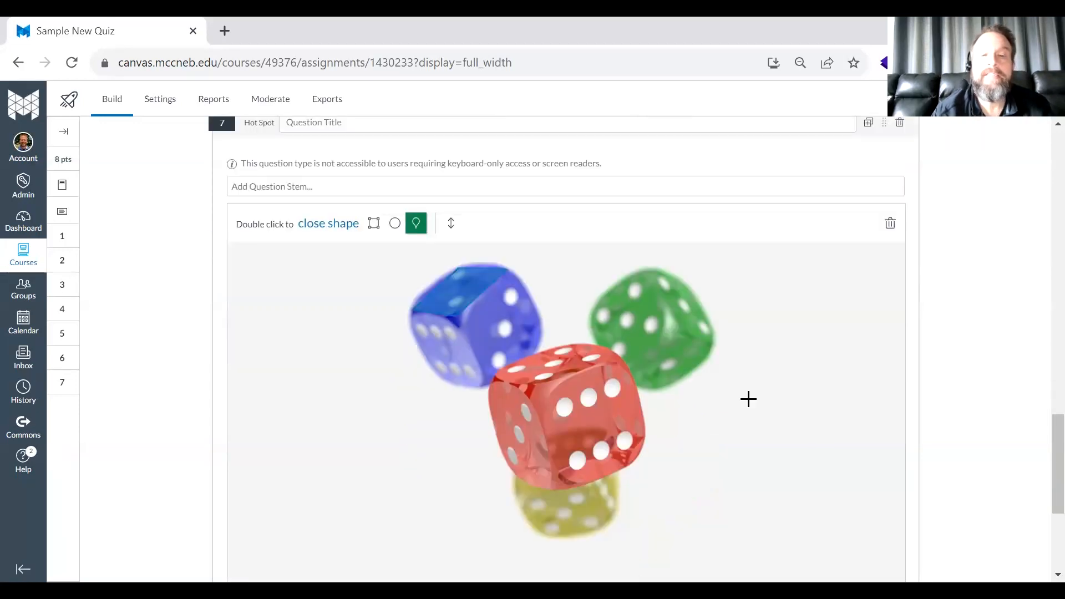
{"action": "scroll", "coordinate": [748, 399], "scroll_direction": "down", "scroll_amount": 3}
{"action": "scroll", "coordinate": [748, 399], "scroll_direction": "up", "scroll_amount": 1}
{"action": "scroll", "coordinate": [748, 399], "scroll_direction": "down", "scroll_amount": 3}
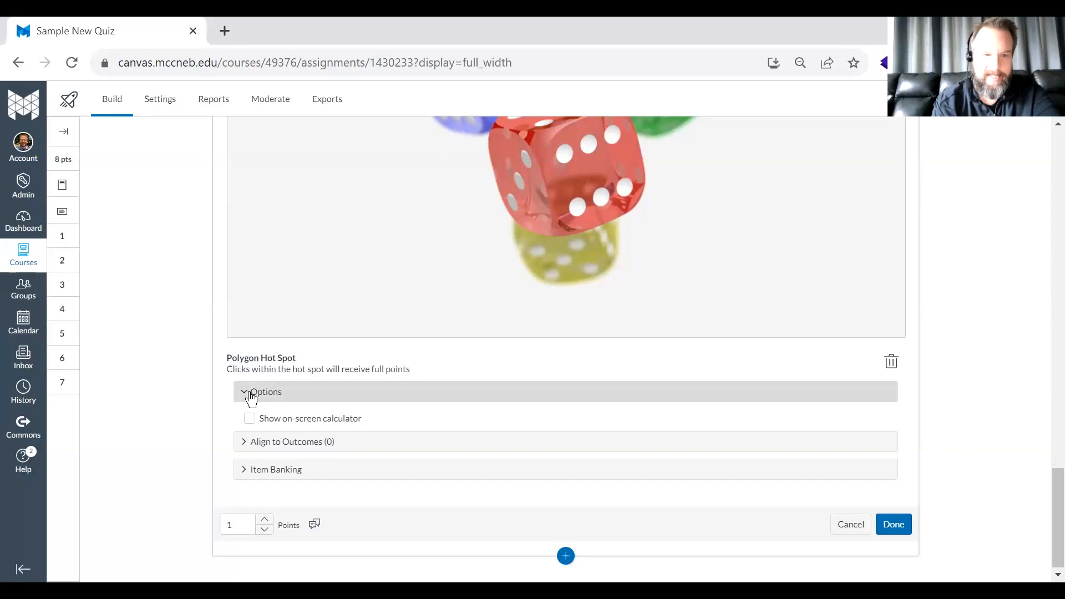
{"action": "scroll", "coordinate": [266, 383], "scroll_direction": "up", "scroll_amount": 9}
{"action": "scroll", "coordinate": [337, 252], "scroll_direction": "down", "scroll_amount": 1}
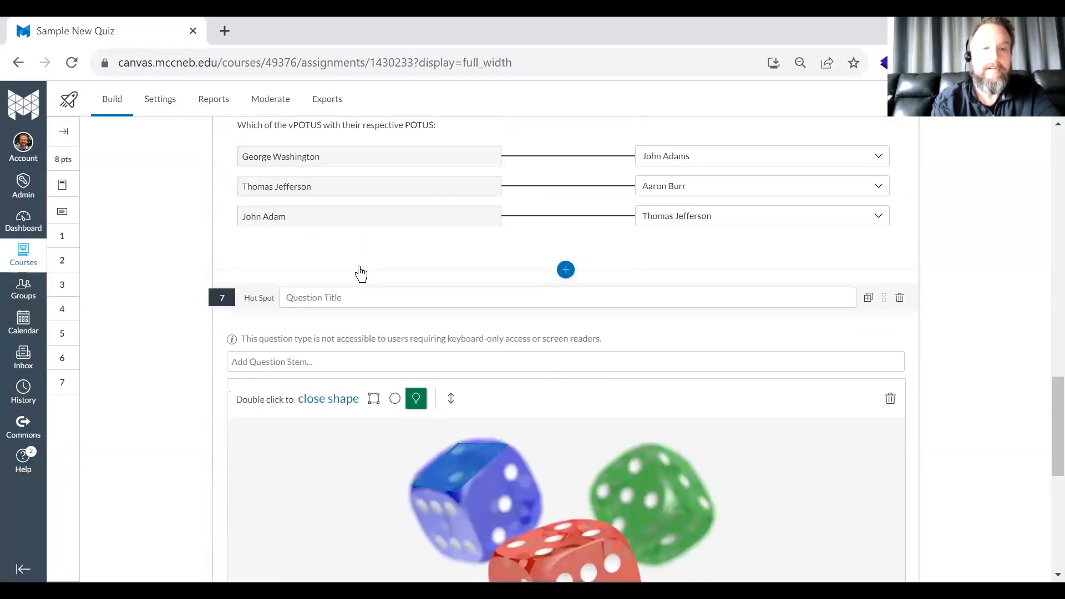
{"action": "left_click", "coordinate": [321, 369]}
{"action": "type", "text": "Touch the "}
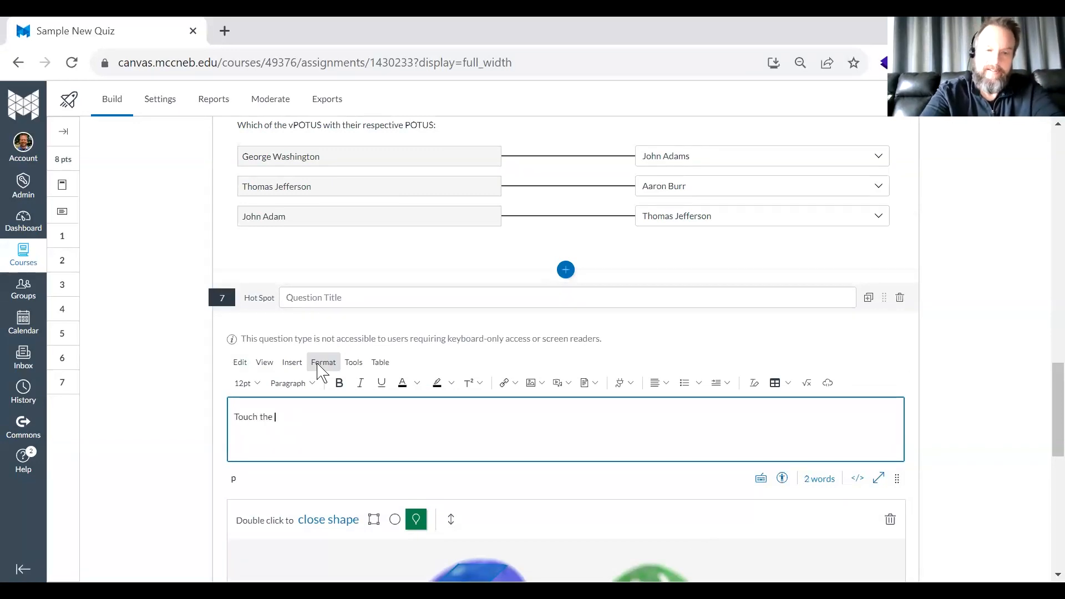
{"action": "type", "text": "die face with two dots"}
{"action": "scroll", "coordinate": [321, 373], "scroll_direction": "down", "scroll_amount": 6}
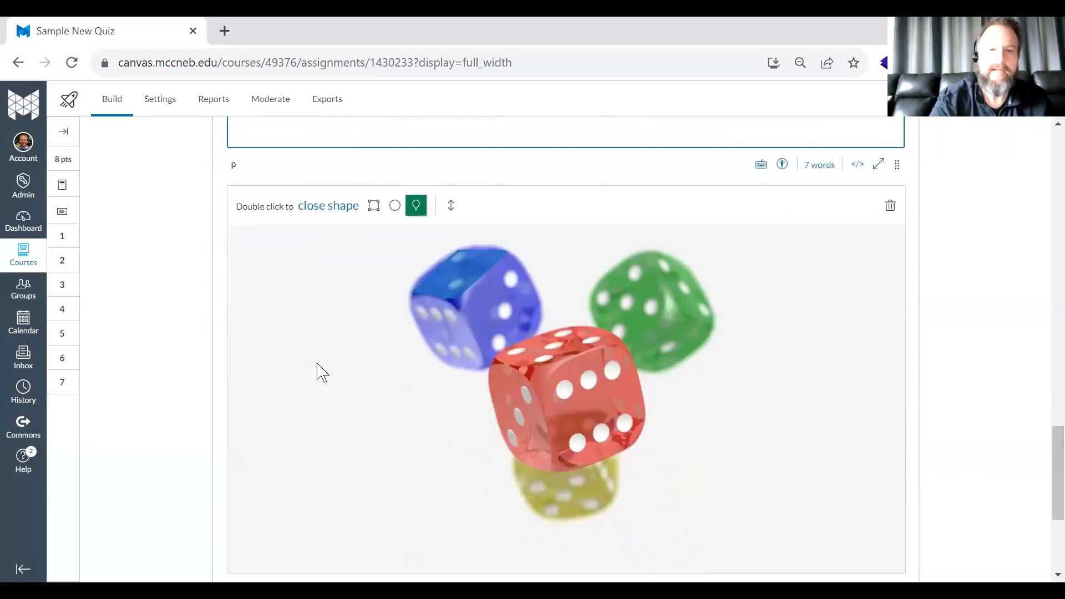
{"action": "scroll", "coordinate": [320, 372], "scroll_direction": "down", "scroll_amount": 4}
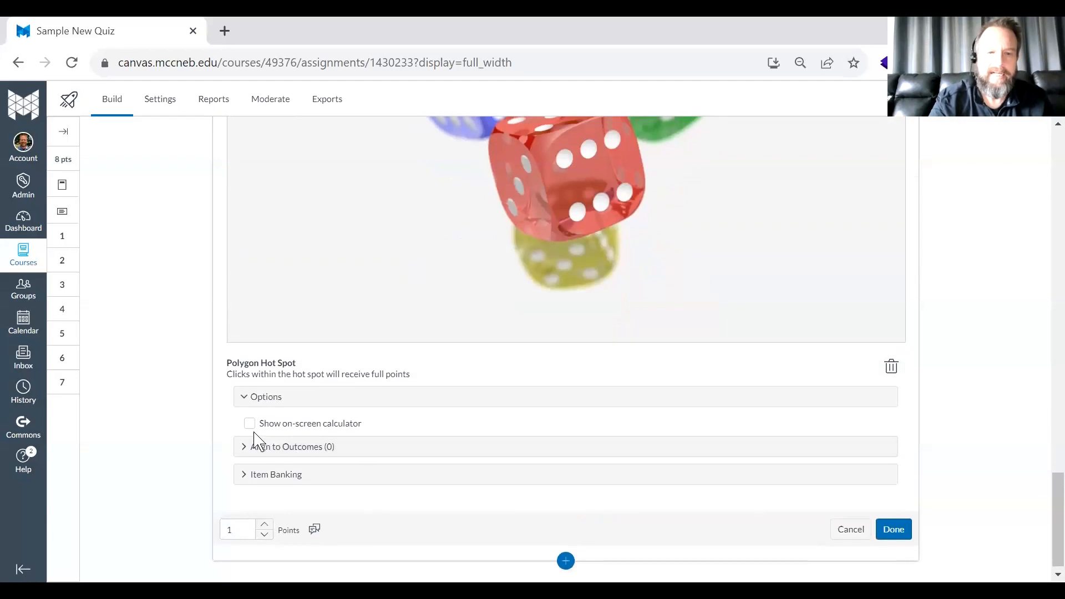
{"action": "left_click", "coordinate": [899, 526]}
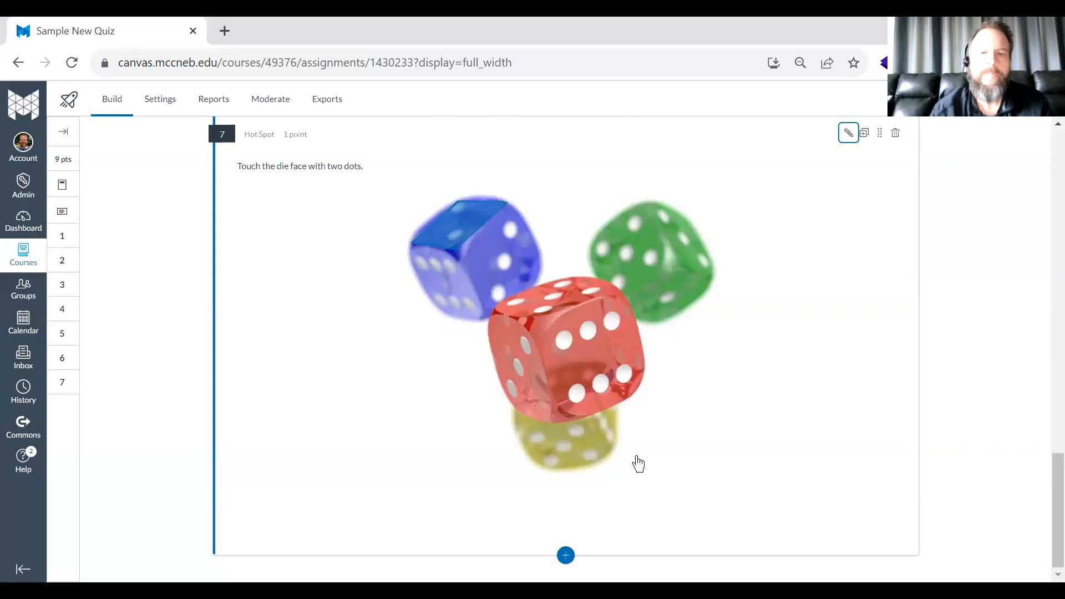
- Try adding a Formula question at the quiz's end with a sample equation of sum, ℕ, ±, prime and asterisk symbols in its stem
{"action": "left_click", "coordinate": [567, 557]}
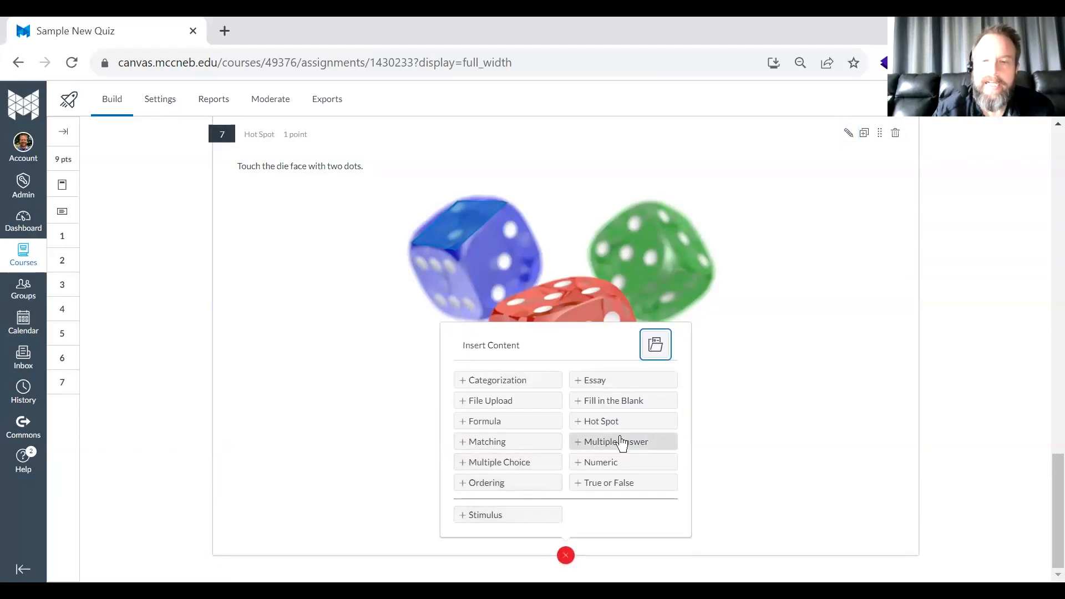
{"action": "left_click", "coordinate": [497, 426]}
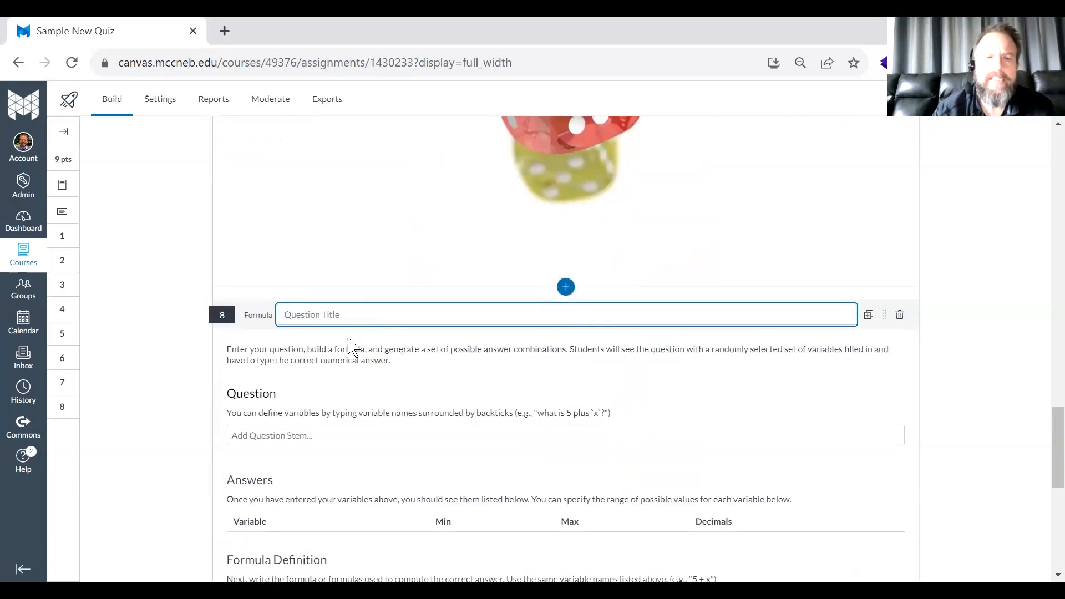
{"action": "left_click", "coordinate": [277, 435]}
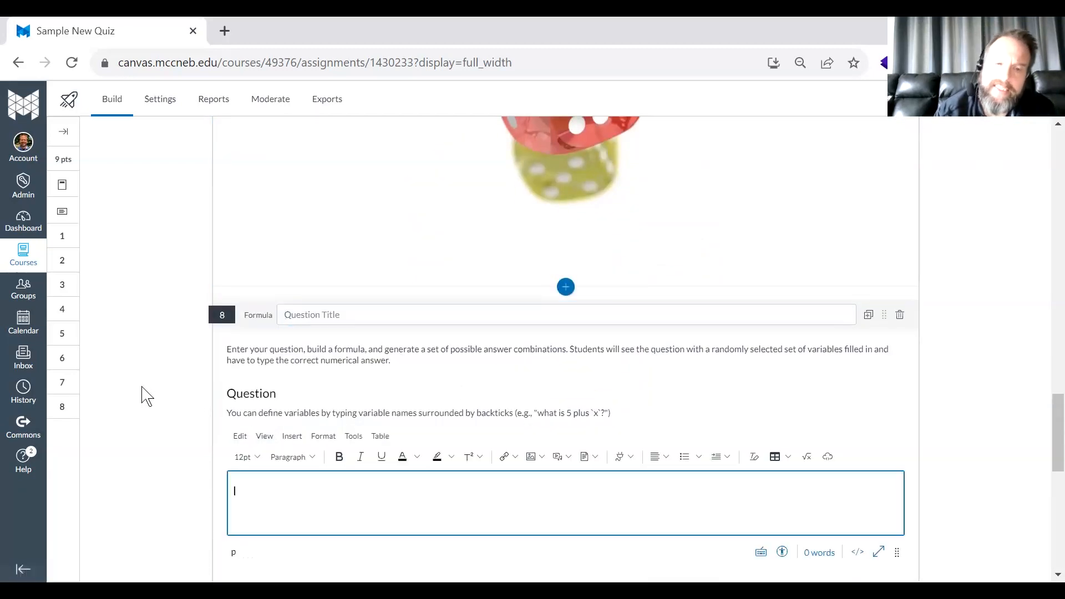
{"action": "scroll", "coordinate": [248, 382], "scroll_direction": "down", "scroll_amount": 4}
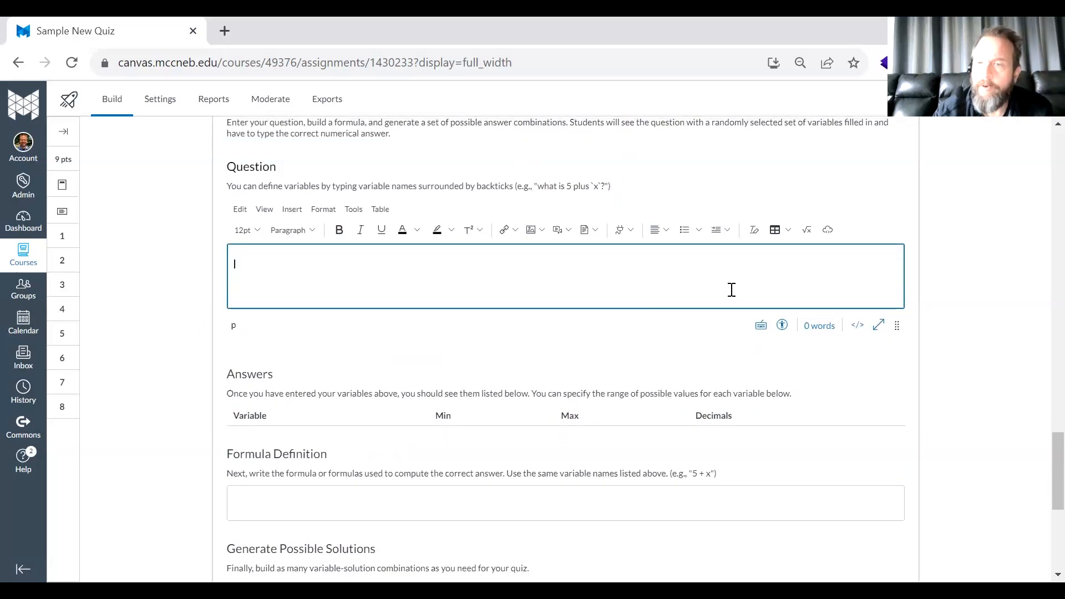
{"action": "left_click", "coordinate": [809, 232]}
{"action": "left_click", "coordinate": [530, 327]}
{"action": "left_click", "coordinate": [651, 332]}
{"action": "left_click", "coordinate": [673, 297]}
{"action": "left_click", "coordinate": [596, 298]}
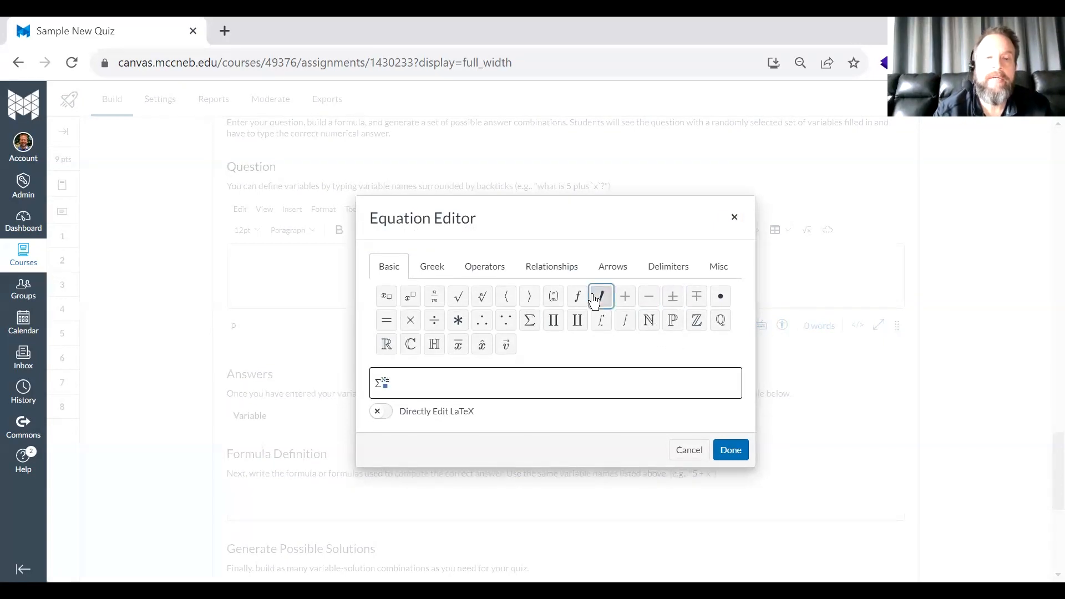
{"action": "left_click", "coordinate": [459, 320]}
{"action": "left_click", "coordinate": [730, 453]}
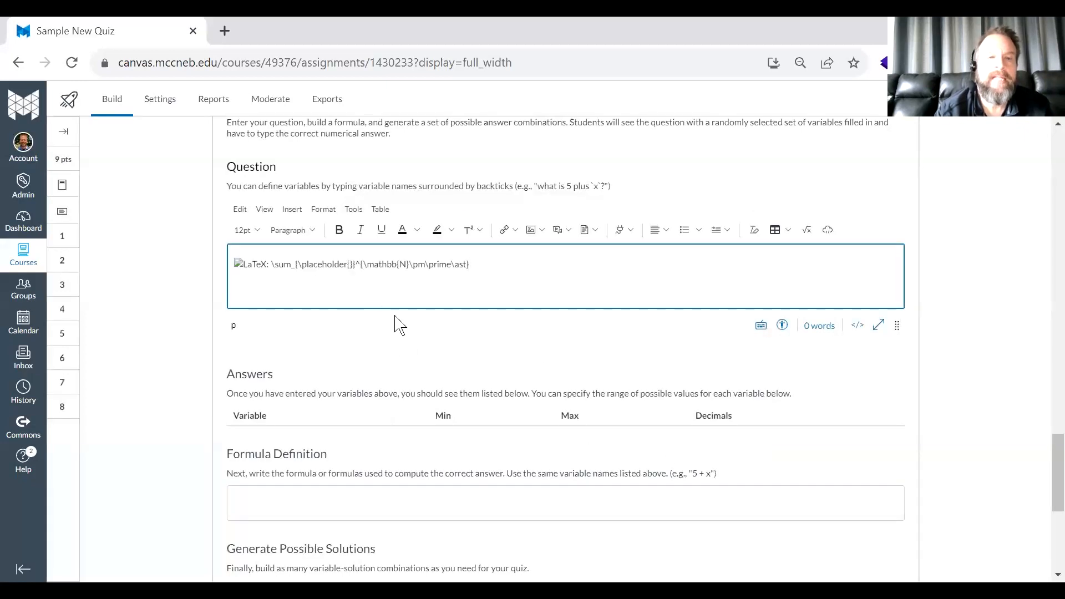
- Try to save the Formula question, lower its number of solutions to 181, and discard the question
{"action": "scroll", "coordinate": [331, 431], "scroll_direction": "down", "scroll_amount": 5}
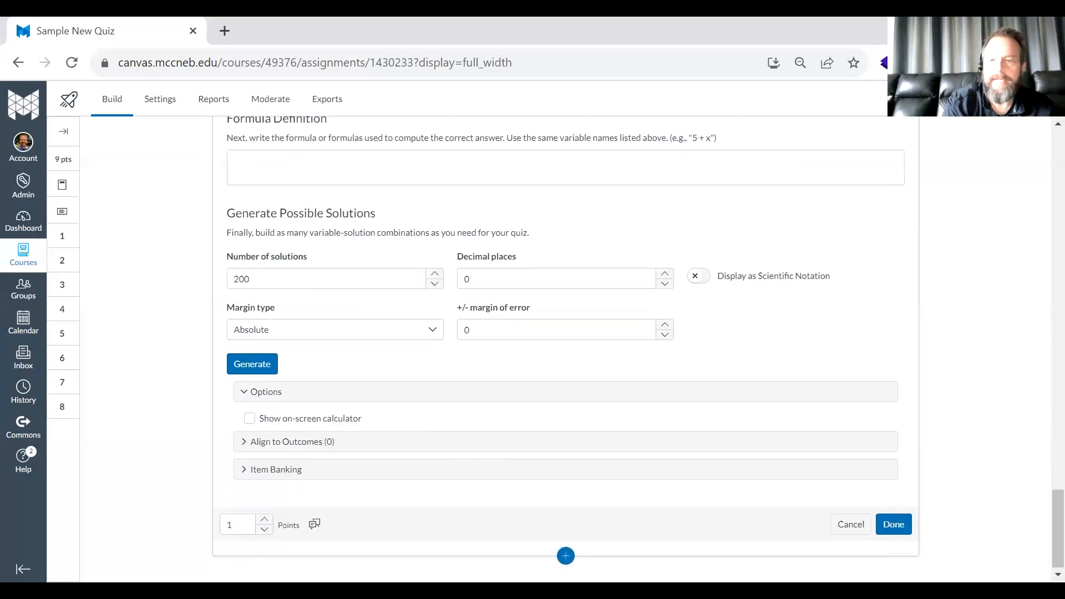
{"action": "left_click", "coordinate": [904, 526]}
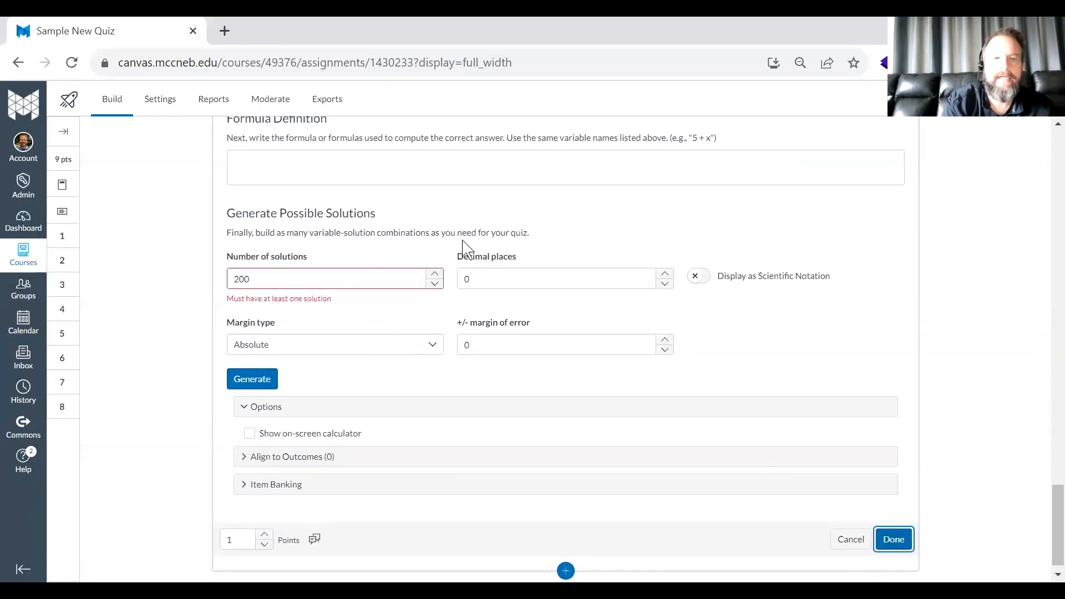
{"action": "left_click", "coordinate": [434, 283]}
{"action": "left_click", "coordinate": [435, 283]}
{"action": "left_click", "coordinate": [434, 283]}
{"action": "left_click", "coordinate": [435, 284]}
{"action": "left_click", "coordinate": [435, 284]}
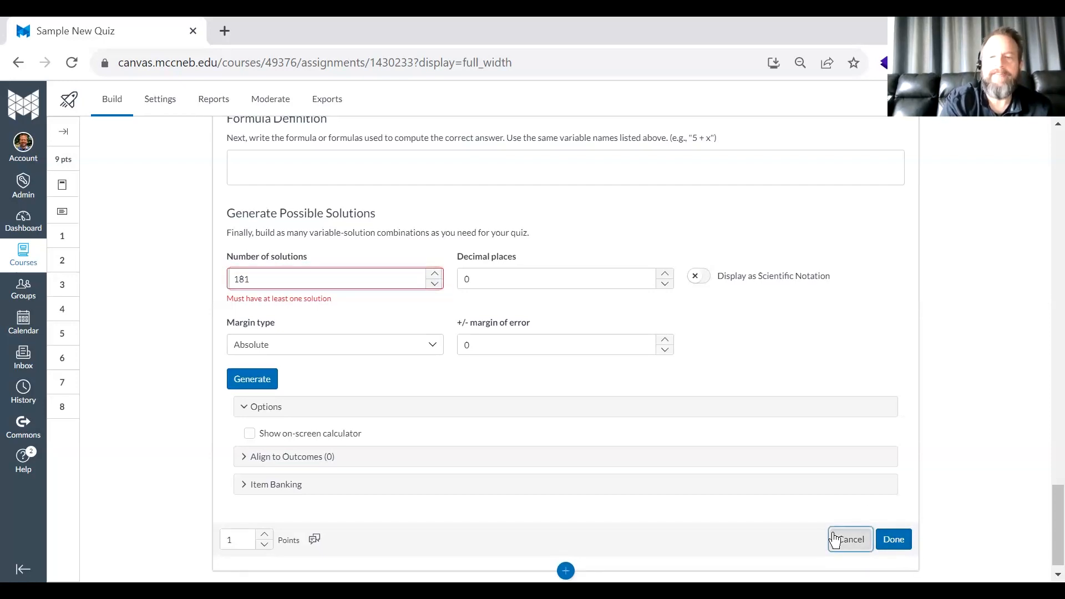
{"action": "left_click", "coordinate": [849, 540]}
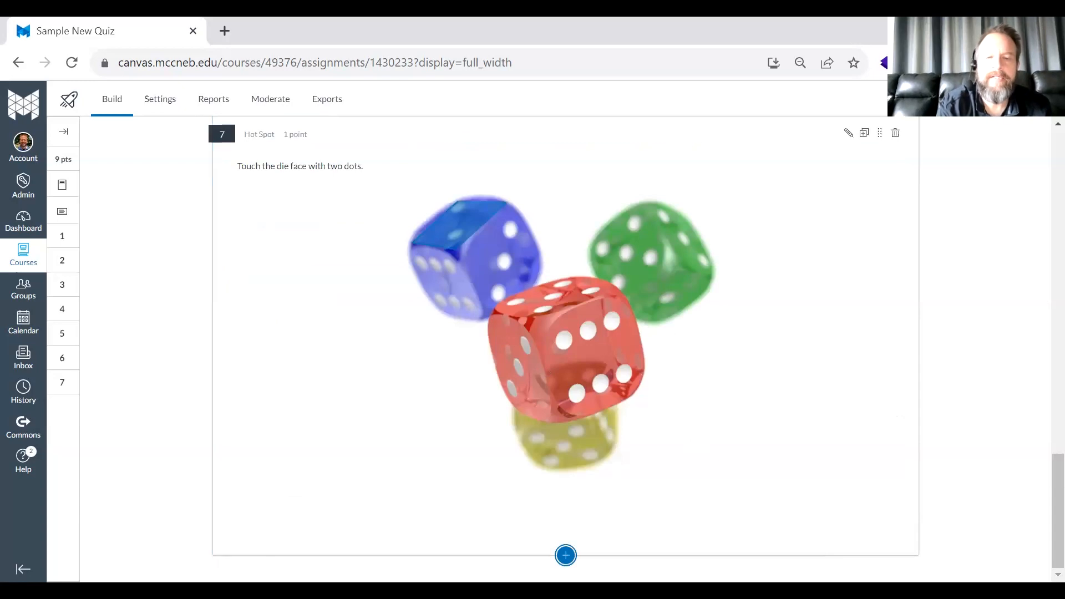
- Add a Fill in the Blank question at the quiz's end and look back over the existing questions
{"action": "left_click", "coordinate": [565, 555]}
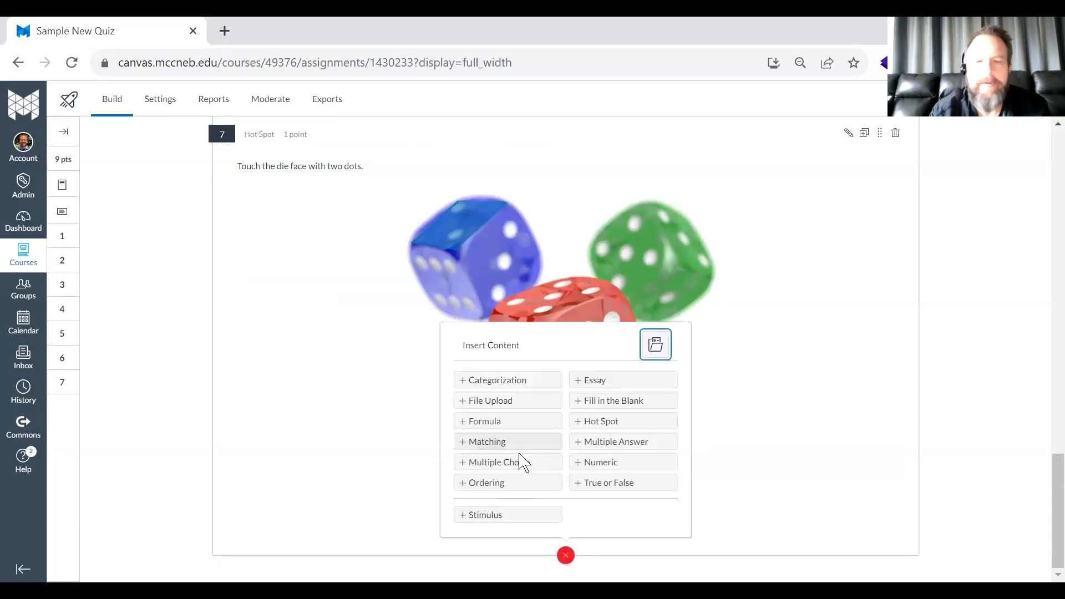
{"action": "left_click", "coordinate": [604, 411]}
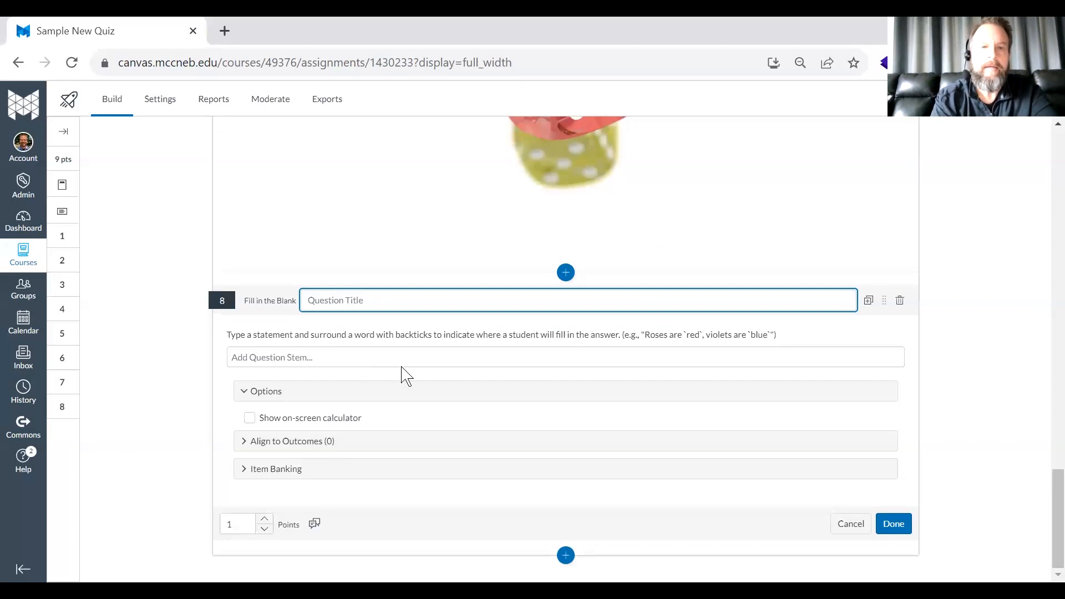
{"action": "scroll", "coordinate": [404, 374], "scroll_direction": "up", "scroll_amount": 15}
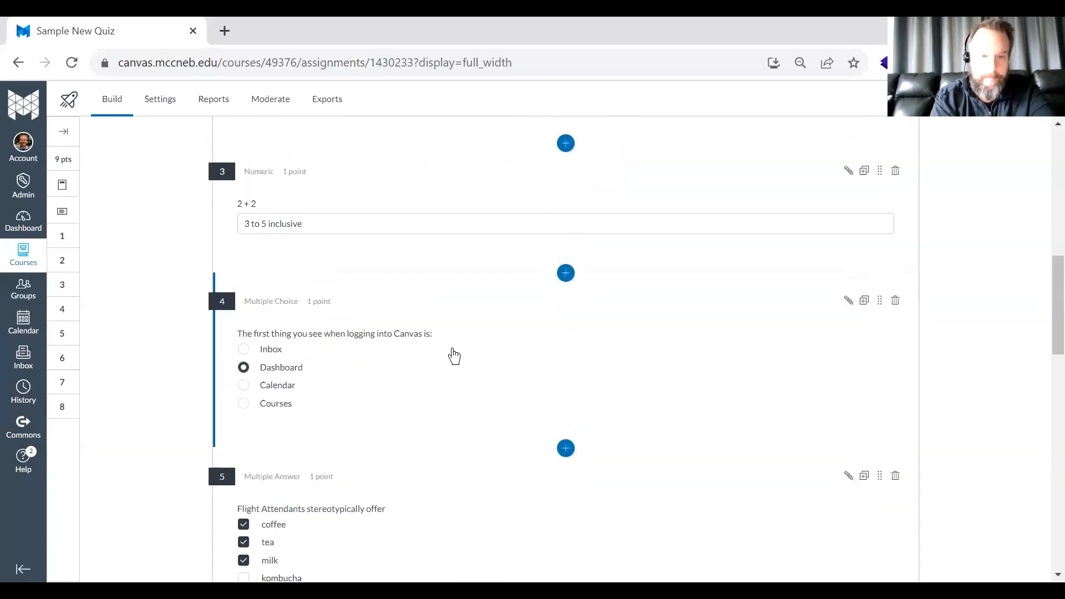
{"action": "scroll", "coordinate": [449, 340], "scroll_direction": "up", "scroll_amount": 10}
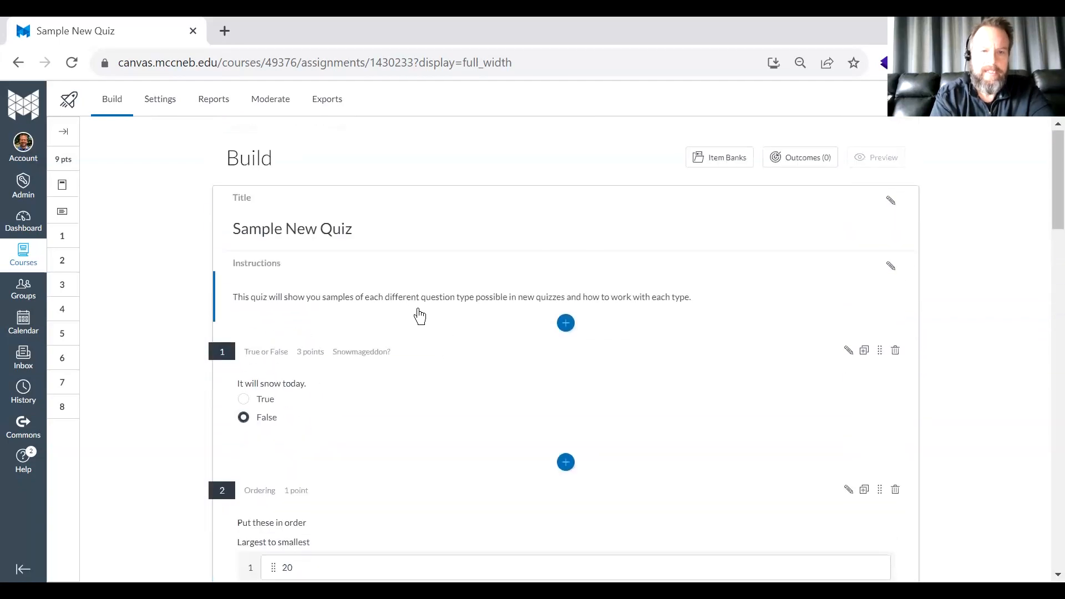
{"action": "scroll", "coordinate": [452, 404], "scroll_direction": "down", "scroll_amount": 20}
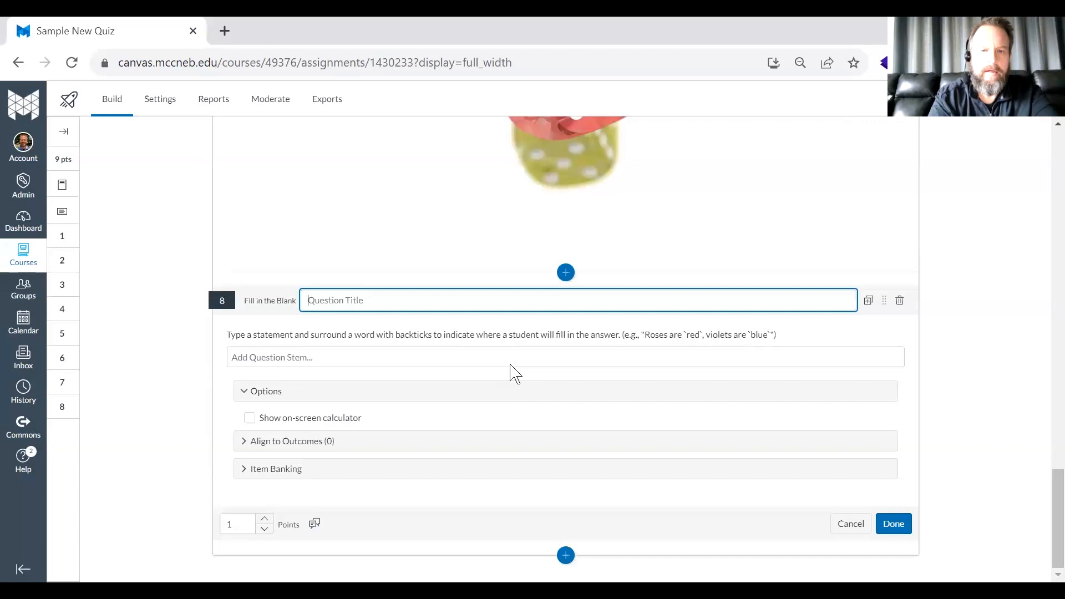
{"action": "key", "text": "alt+Tab"}
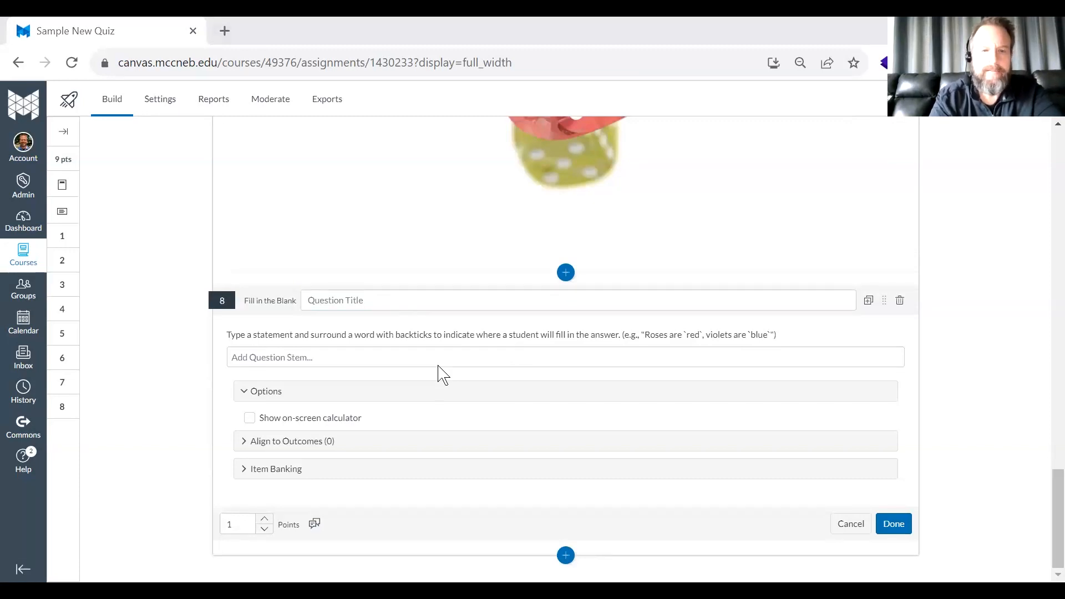
{"action": "key", "text": "alt+Tab"}
{"action": "type", "text": "Ro"}
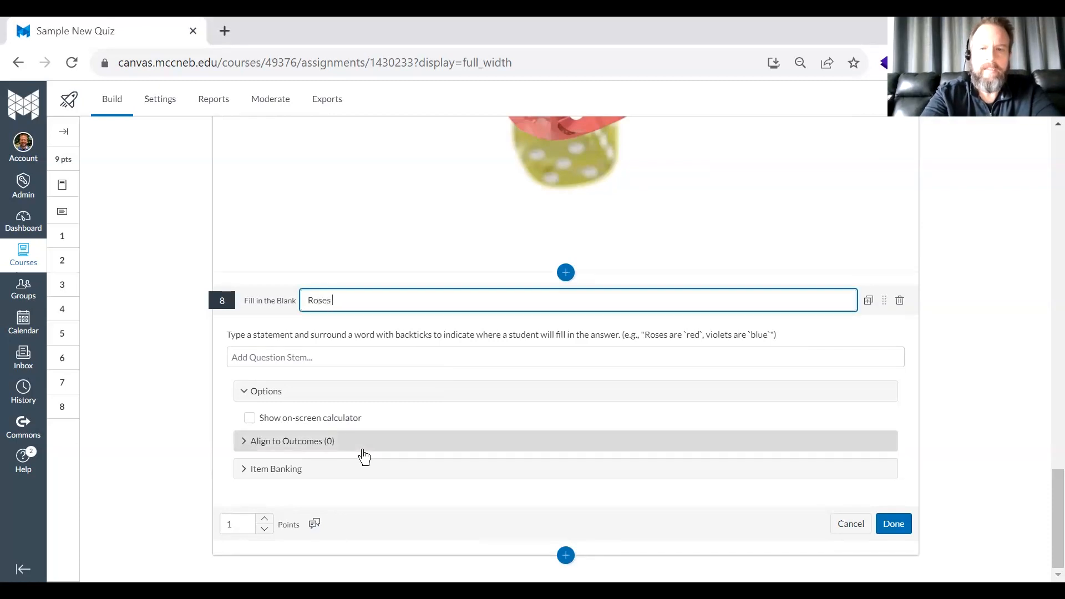
{"action": "key", "text": "BackSpace"}
{"action": "key", "text": "BackSpace"}
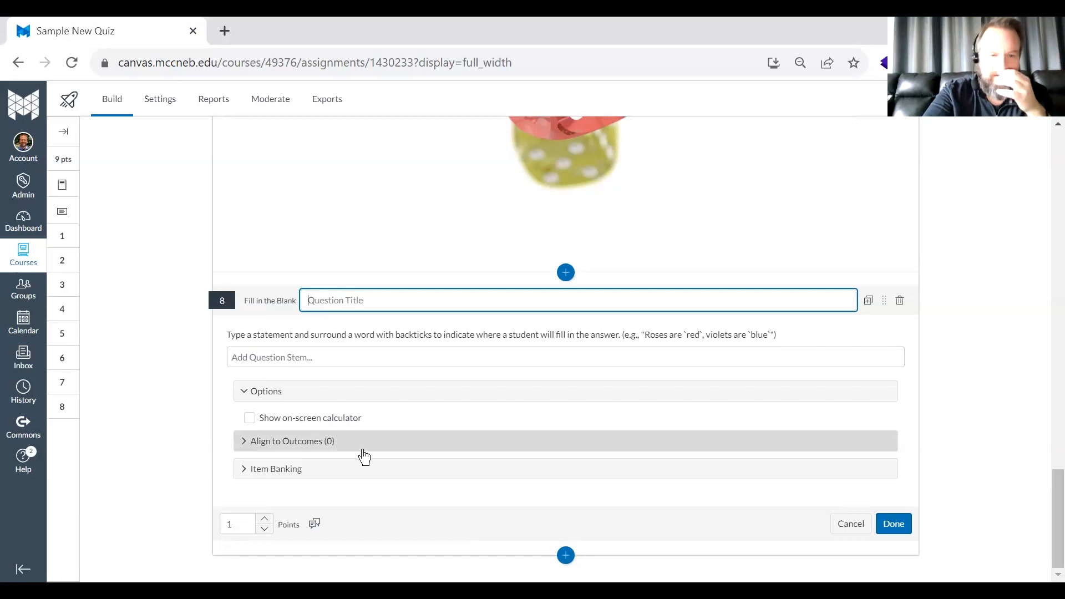
- Enter "The postman delivered my `mail`." as the Fill in the Blank stem, with backticks marking mail as the blank
{"action": "left_click", "coordinate": [296, 355]}
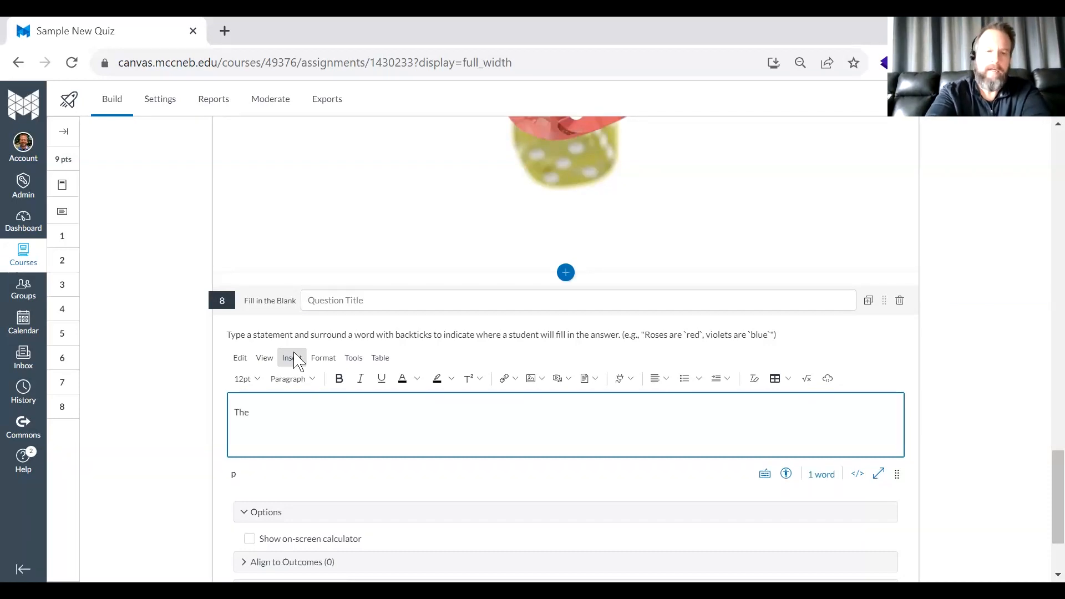
{"action": "type", "text": "man "}
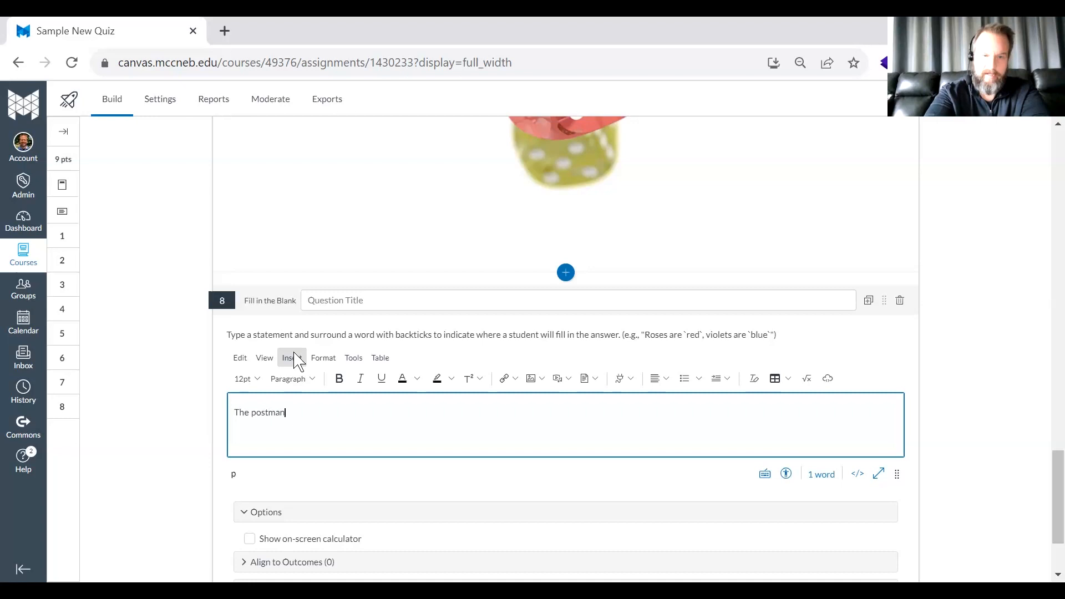
{"action": "type", "text": "delivered my `"}
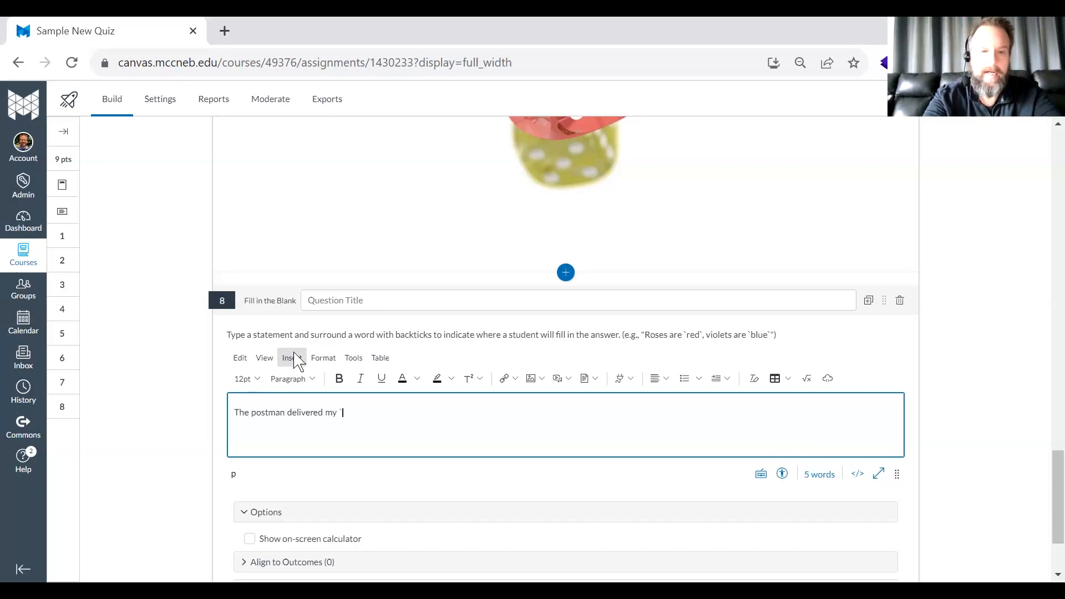
{"action": "key", "text": "BackSpace"}
{"action": "key", "text": "BackSpace"}
{"action": "key", "text": "BackSpace"}
{"action": "type", "text": "mail"}
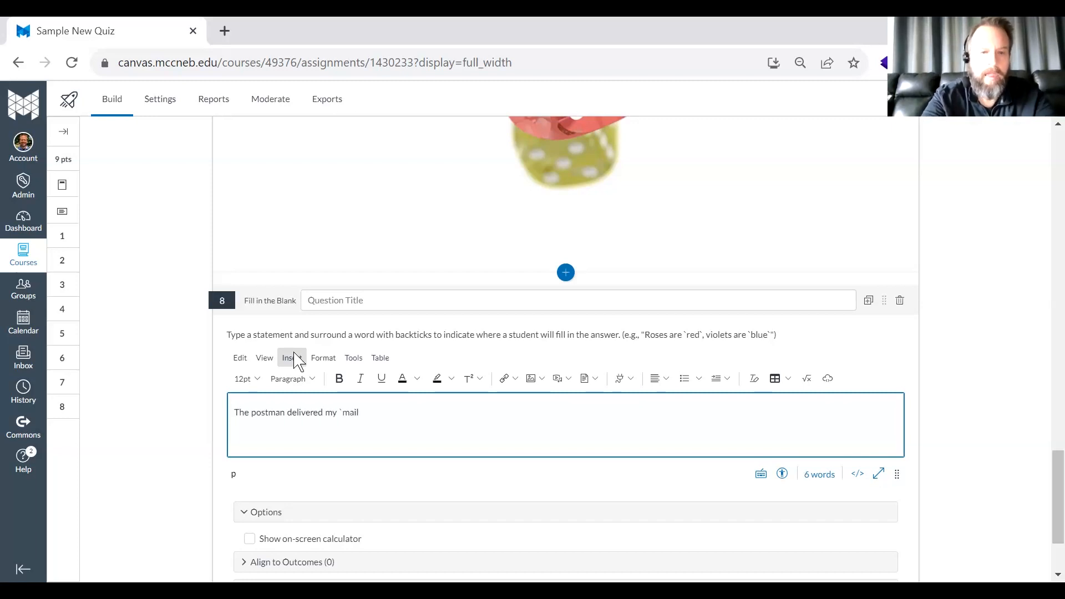
{"action": "type", "text": "`."}
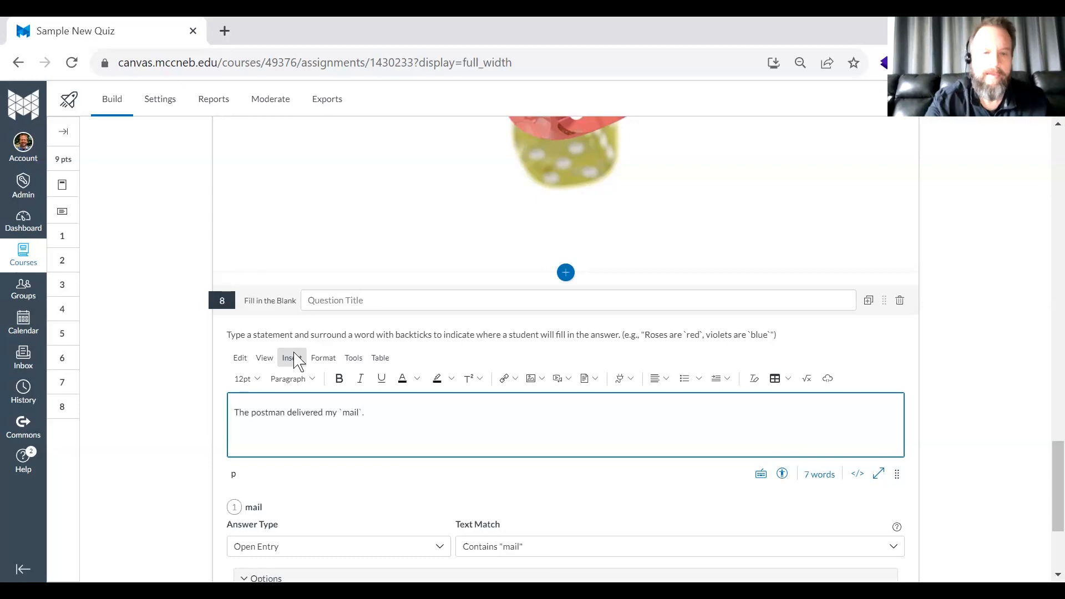
{"action": "scroll", "coordinate": [168, 346], "scroll_direction": "down", "scroll_amount": 3}
{"action": "type", "text": "."}
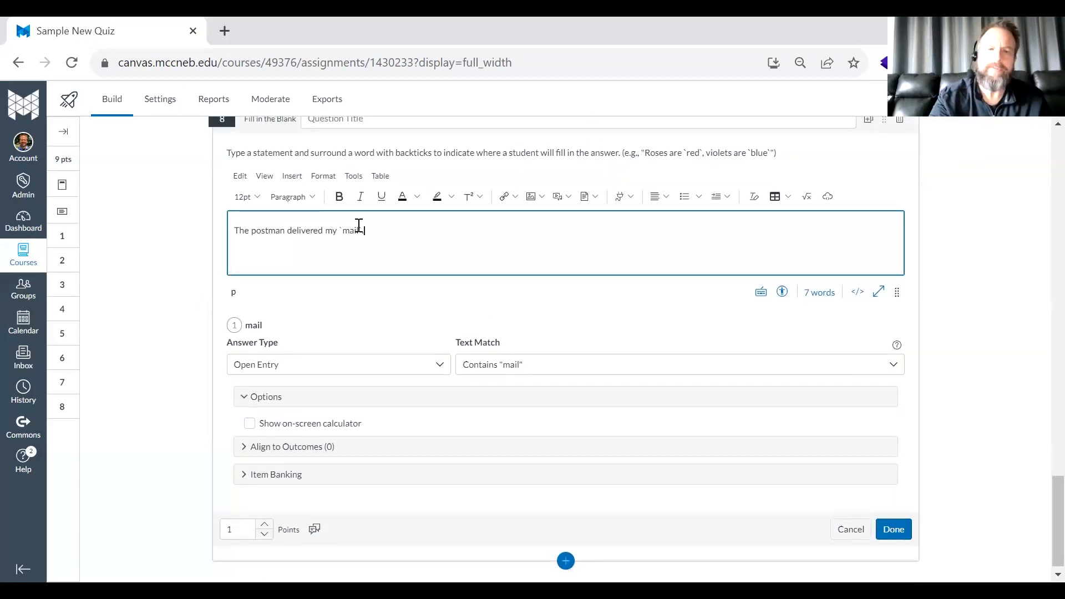
- Add `packages` as a second backticked blank after the mail blank in the Fill in the Blank stem
{"action": "scroll", "coordinate": [359, 225], "scroll_direction": "up", "scroll_amount": 15}
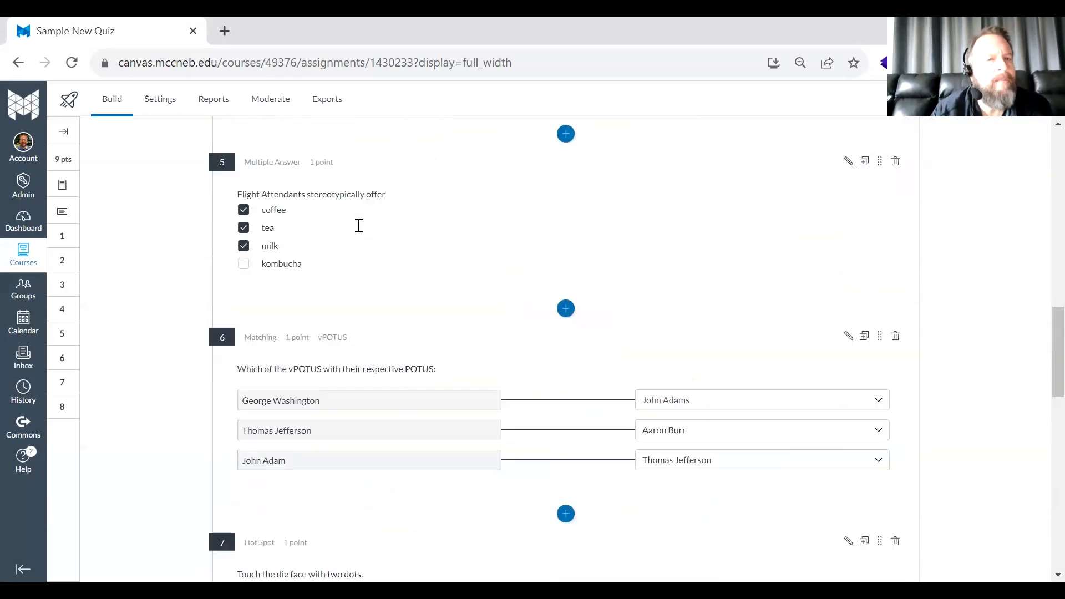
{"action": "scroll", "coordinate": [366, 293], "scroll_direction": "up", "scroll_amount": 6}
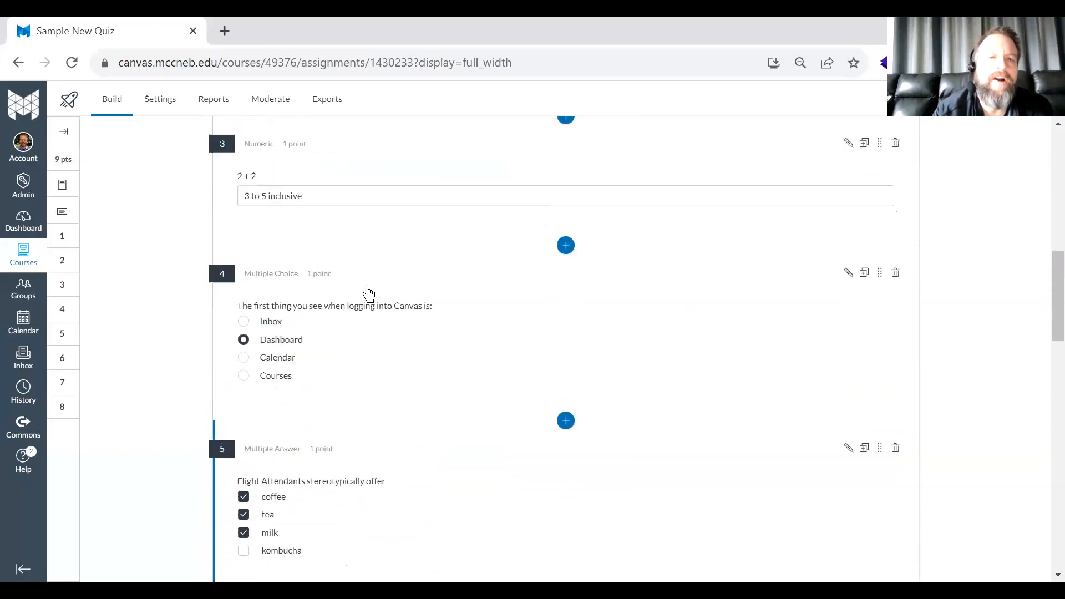
{"action": "scroll", "coordinate": [369, 294], "scroll_direction": "up", "scroll_amount": 4}
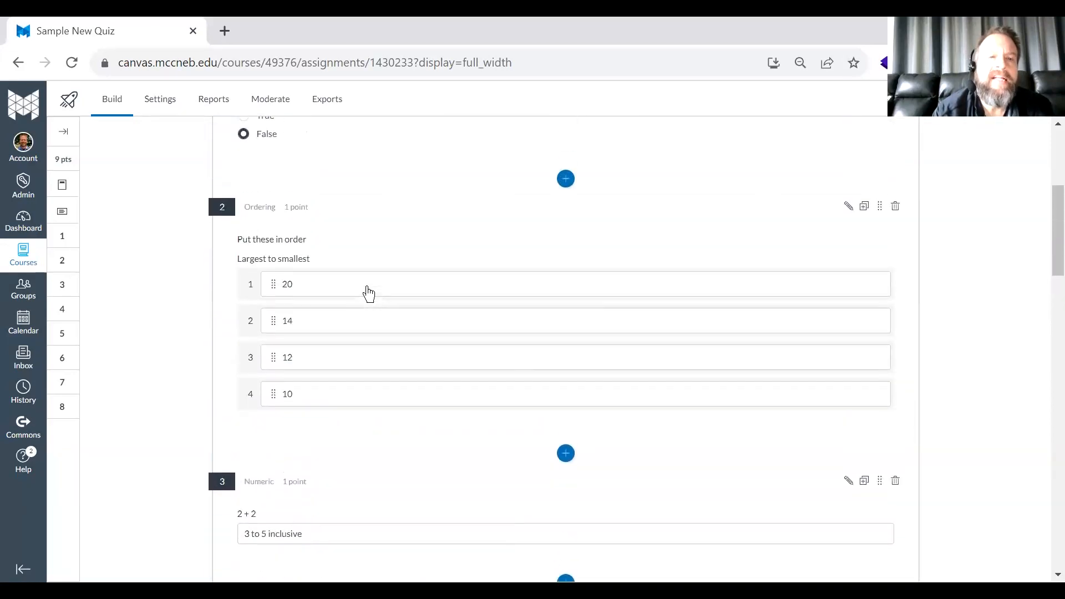
{"action": "scroll", "coordinate": [369, 294], "scroll_direction": "down", "scroll_amount": 20}
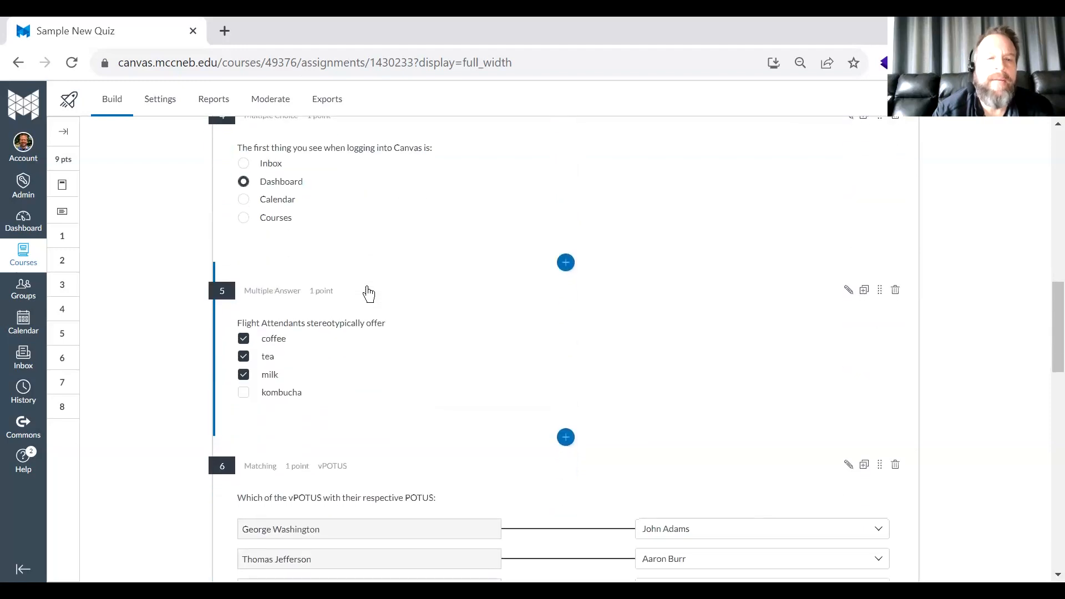
{"action": "scroll", "coordinate": [369, 294], "scroll_direction": "down", "scroll_amount": 3}
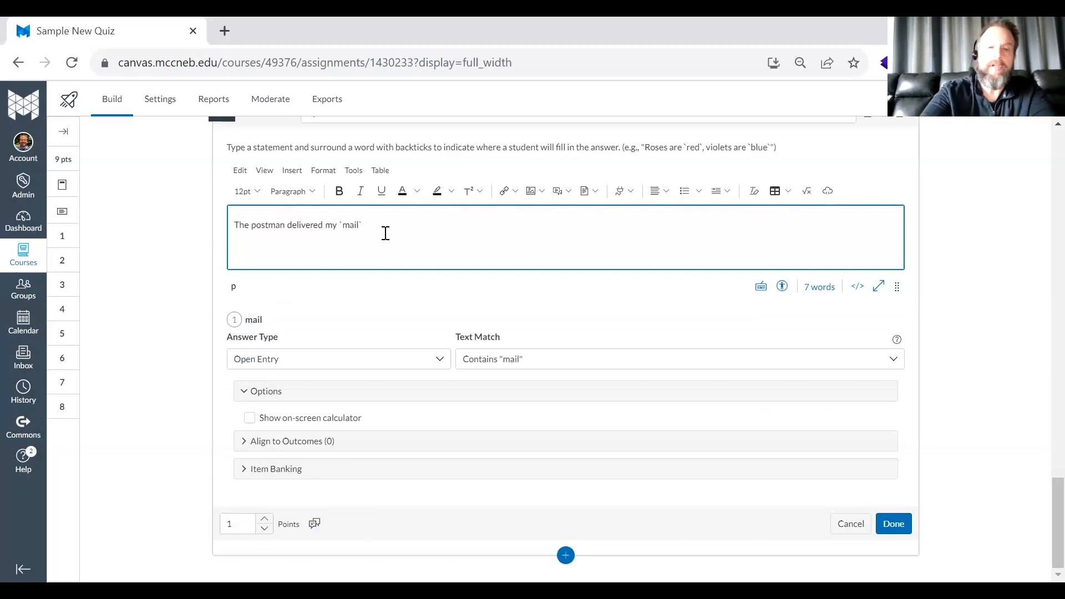
{"action": "type", "text": "in"}
{"action": "key", "text": "BackSpace"}
{"action": "key", "text": "BackSpace"}
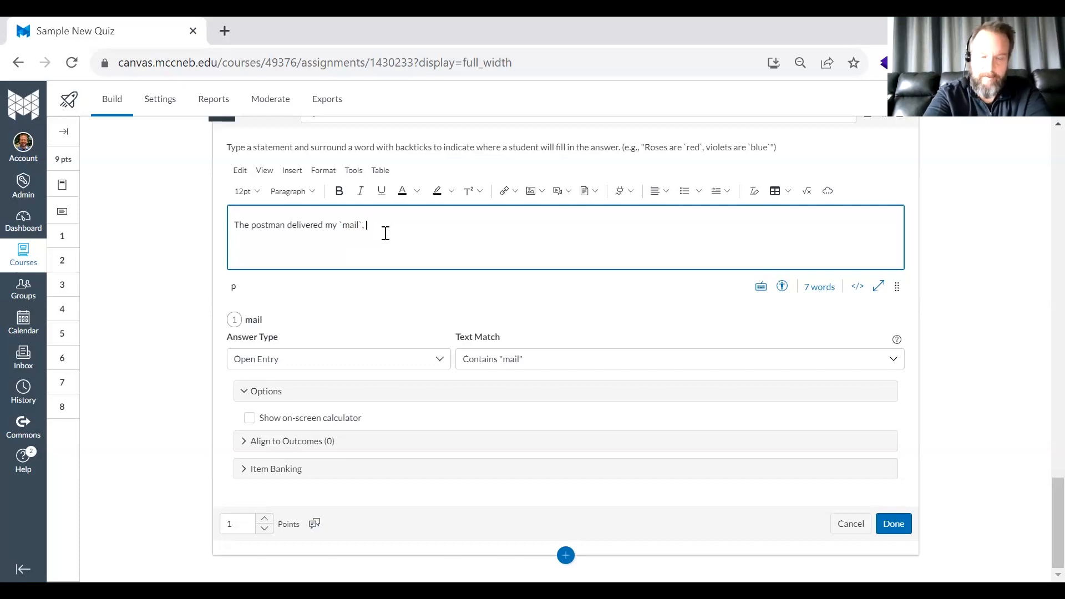
{"action": "type", "text": ", `packa"}
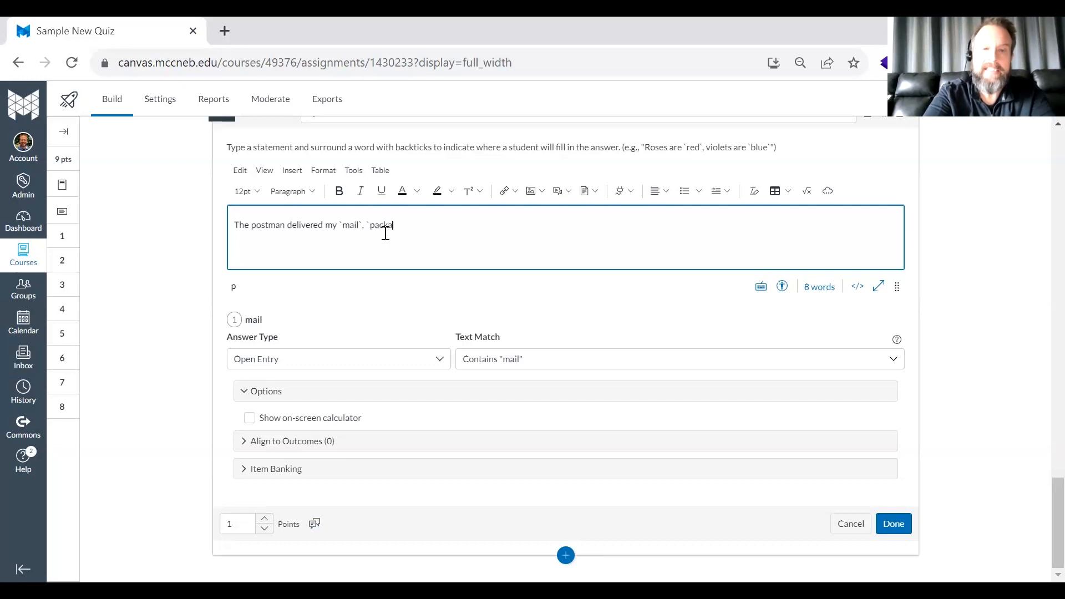
{"action": "type", "text": "ges` and my `favorite"}
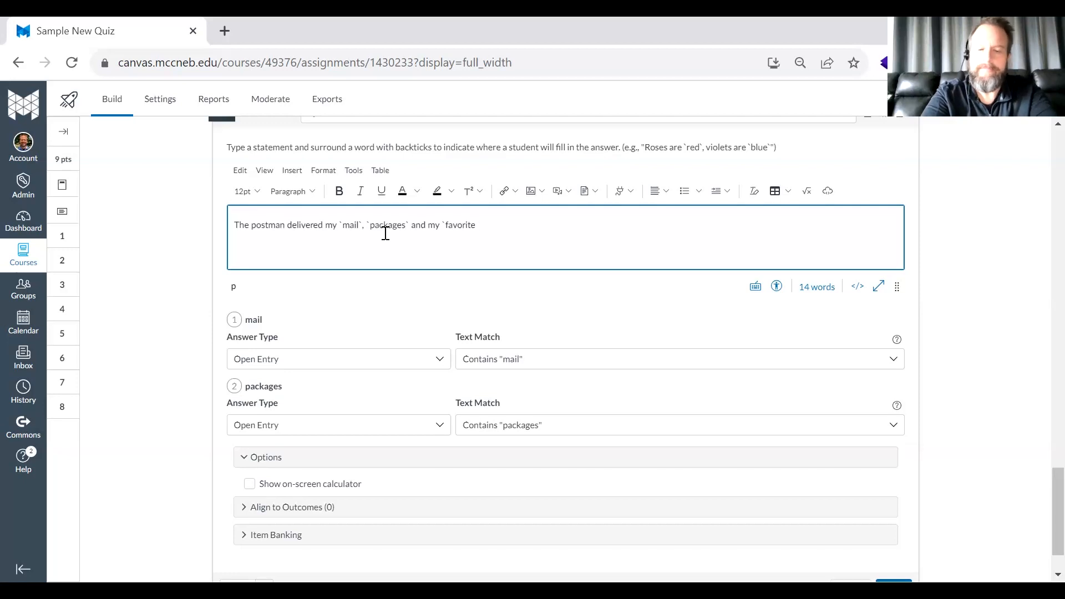
- Finish the stem with "and my `favorite newspaper`." as the third blank and save the Fill in the Blank question
{"action": "type", "text": "wp"}
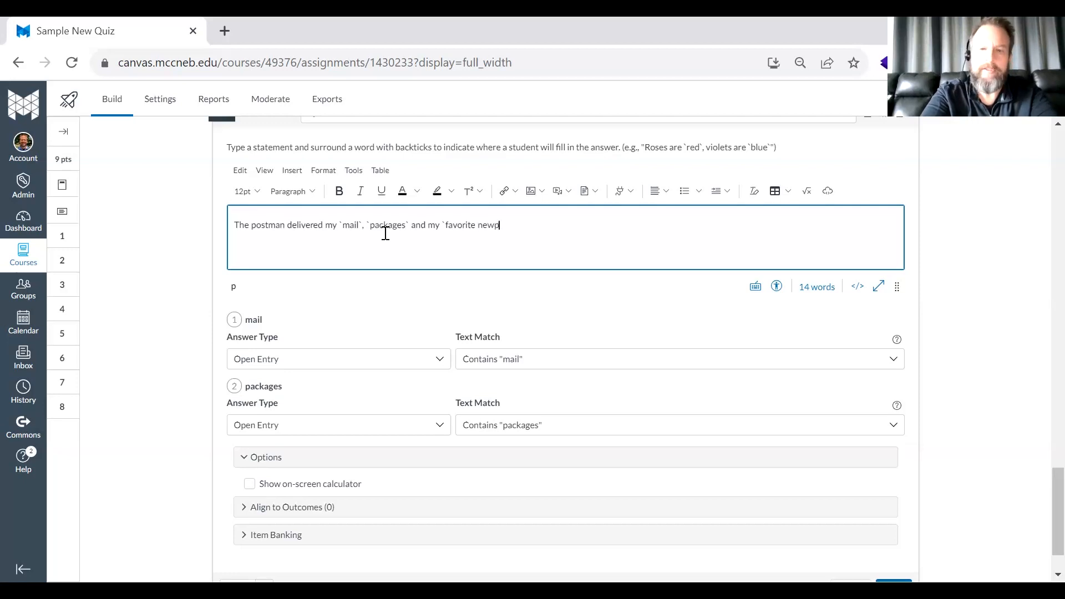
{"action": "type", "text": "aper`."}
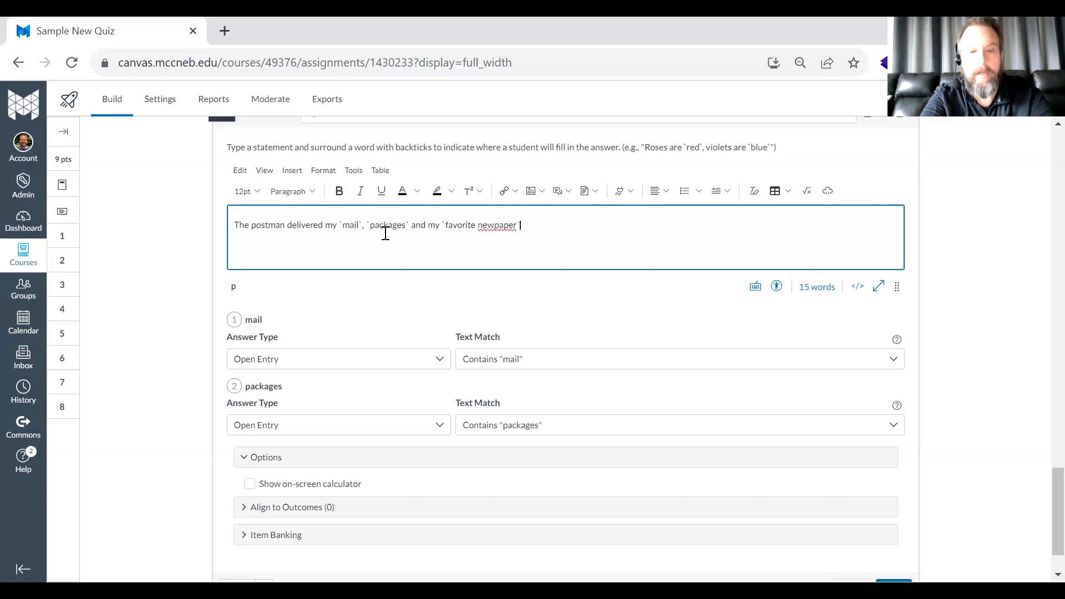
{"action": "left_click", "coordinate": [497, 224]}
{"action": "type", "text": "s"}
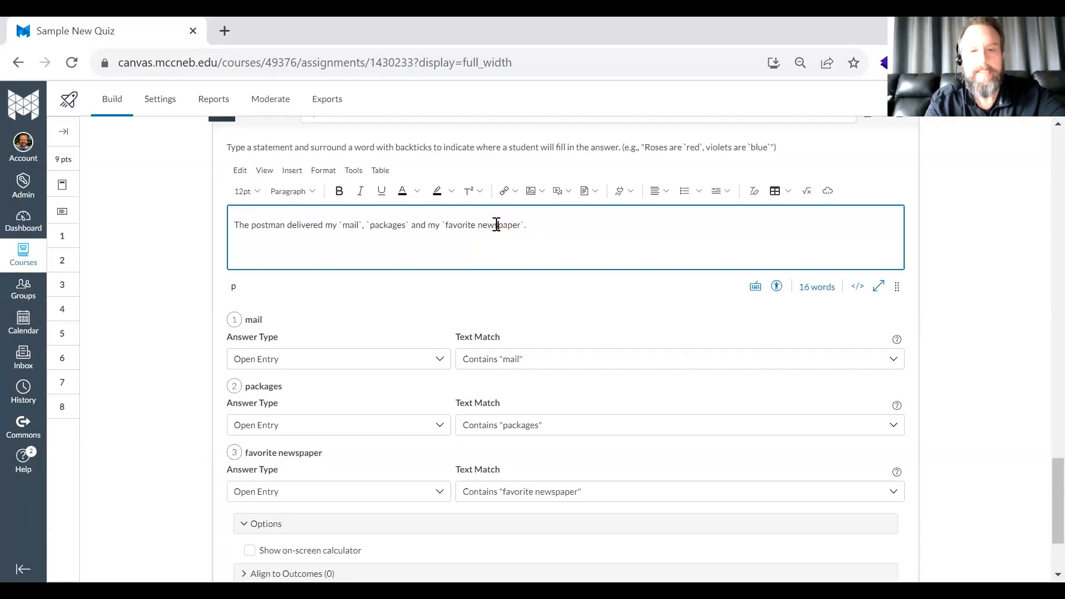
{"action": "scroll", "coordinate": [121, 286], "scroll_direction": "down", "scroll_amount": 2}
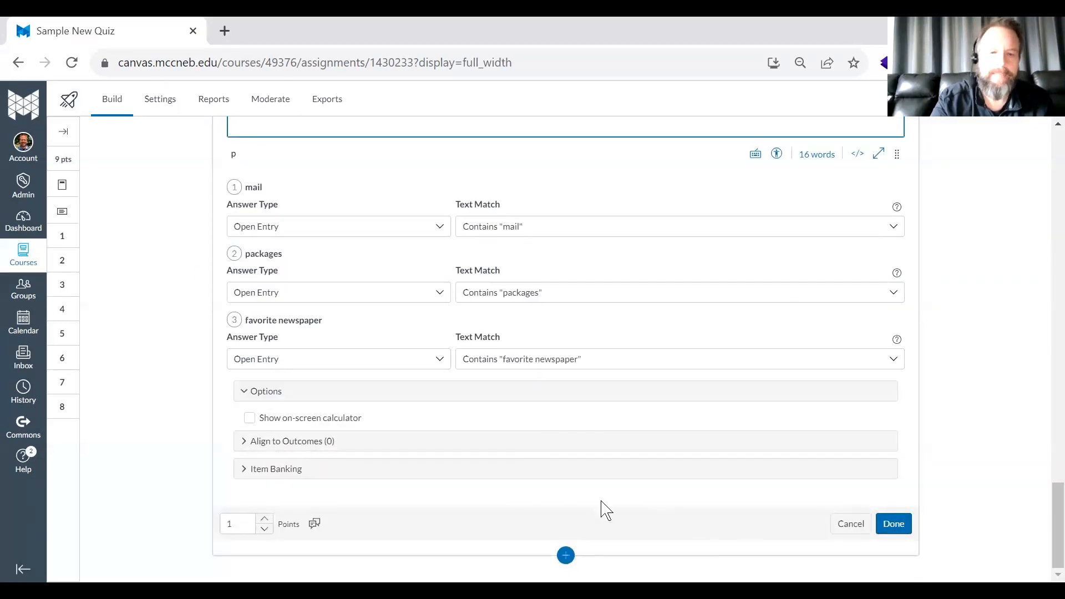
{"action": "left_click", "coordinate": [899, 526]}
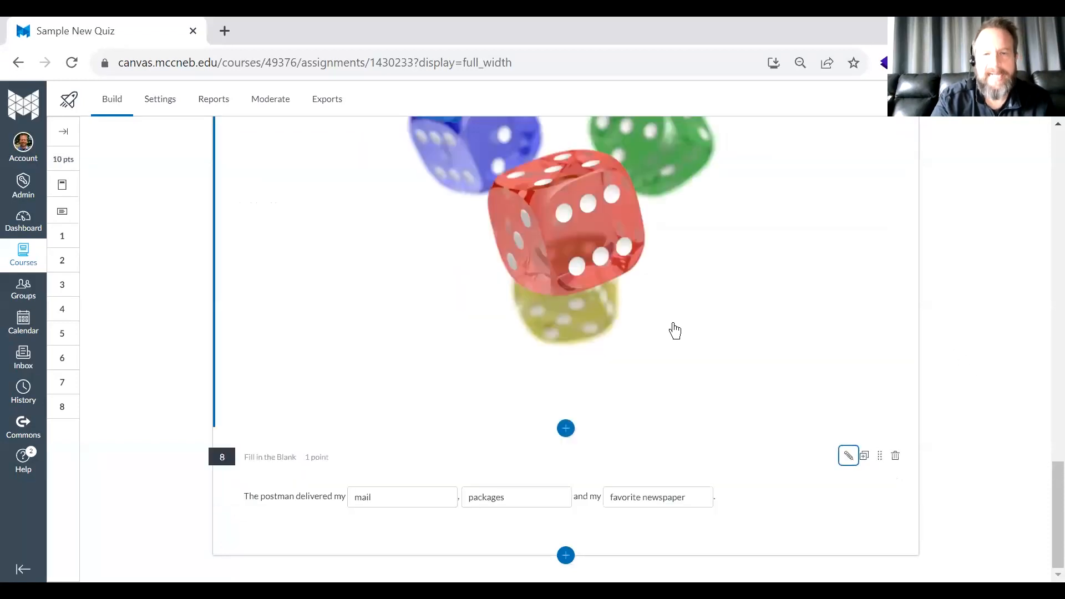
- Preview the quiz and answer False to the "It will snow today." question
{"action": "scroll", "coordinate": [353, 310], "scroll_direction": "up", "scroll_amount": 20}
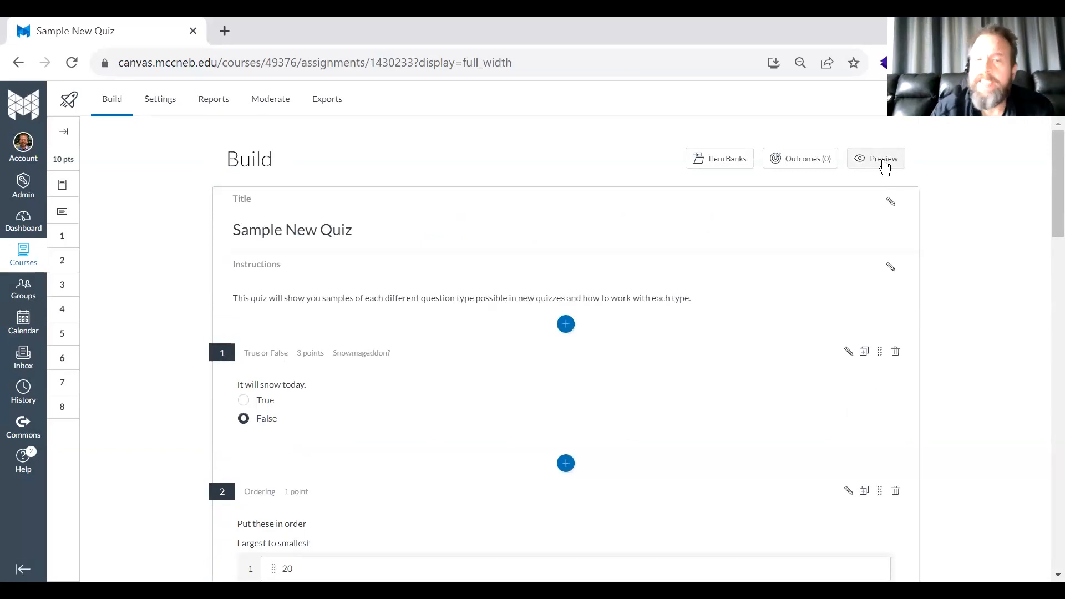
{"action": "left_click", "coordinate": [883, 162]}
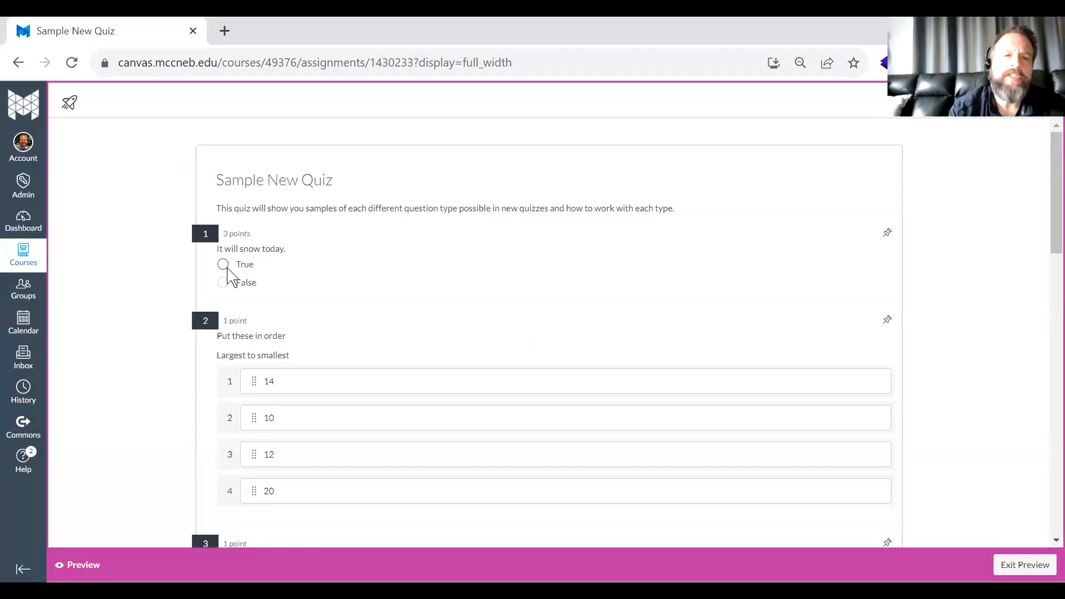
{"action": "left_click", "coordinate": [223, 283]}
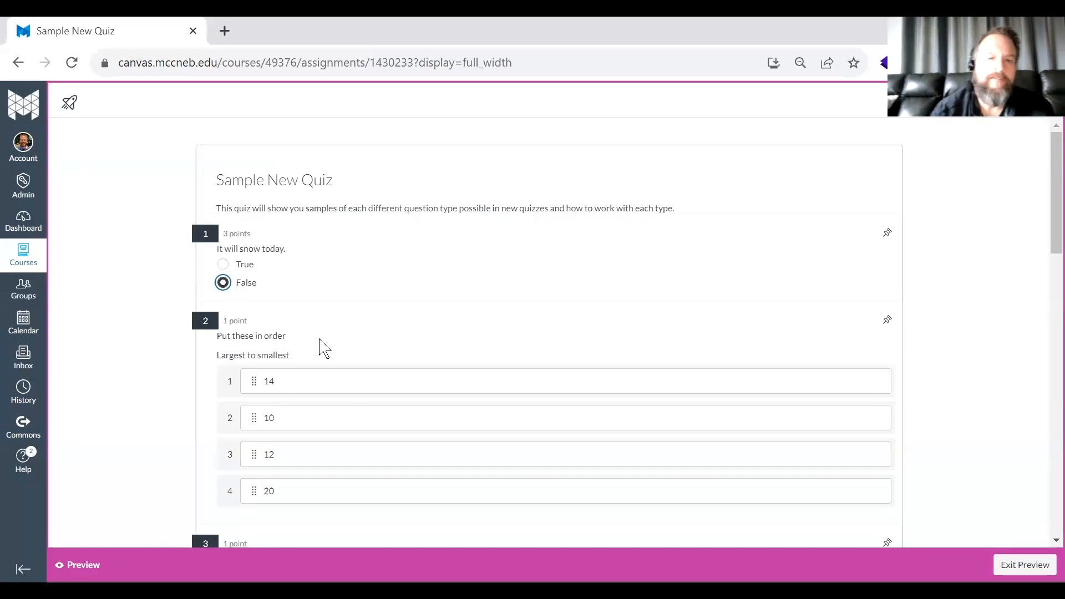
- Arrange the Ordering question's numbers from largest to smallest as 20, 14, 12, 10
{"action": "left_click", "coordinate": [243, 492]}
{"action": "left_click_drag", "start_coordinate": [252, 371], "coordinate": [253, 373]}
{"action": "left_click", "coordinate": [252, 491]}
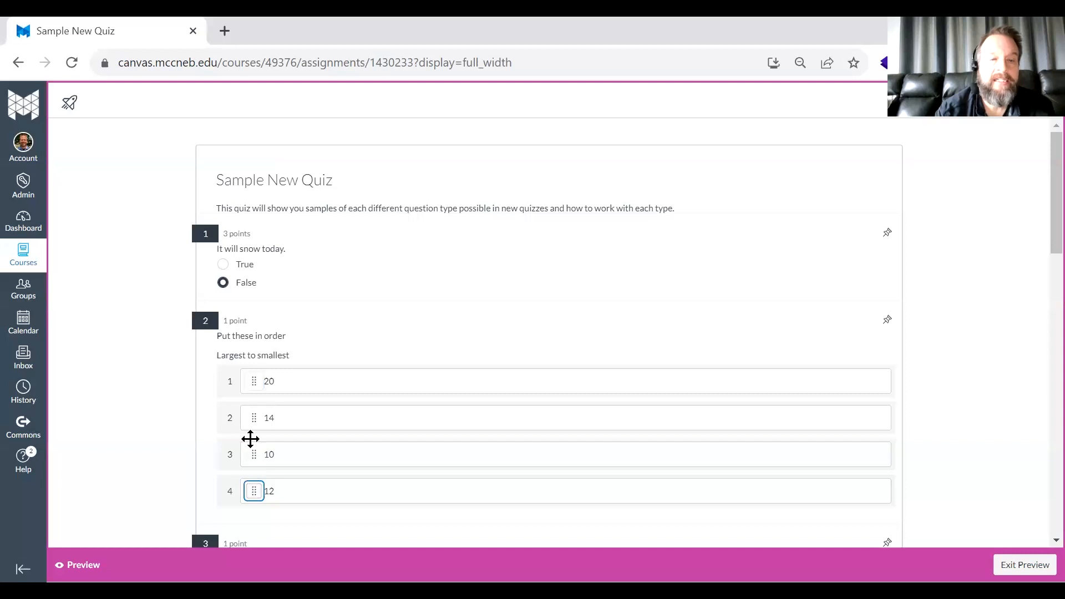
- Answer 4 to the 2 + 2 question and choose Dashboard as the first thing seen when logging into Canvas
{"action": "scroll", "coordinate": [285, 328], "scroll_direction": "down", "scroll_amount": 6}
{"action": "left_click", "coordinate": [256, 229]}
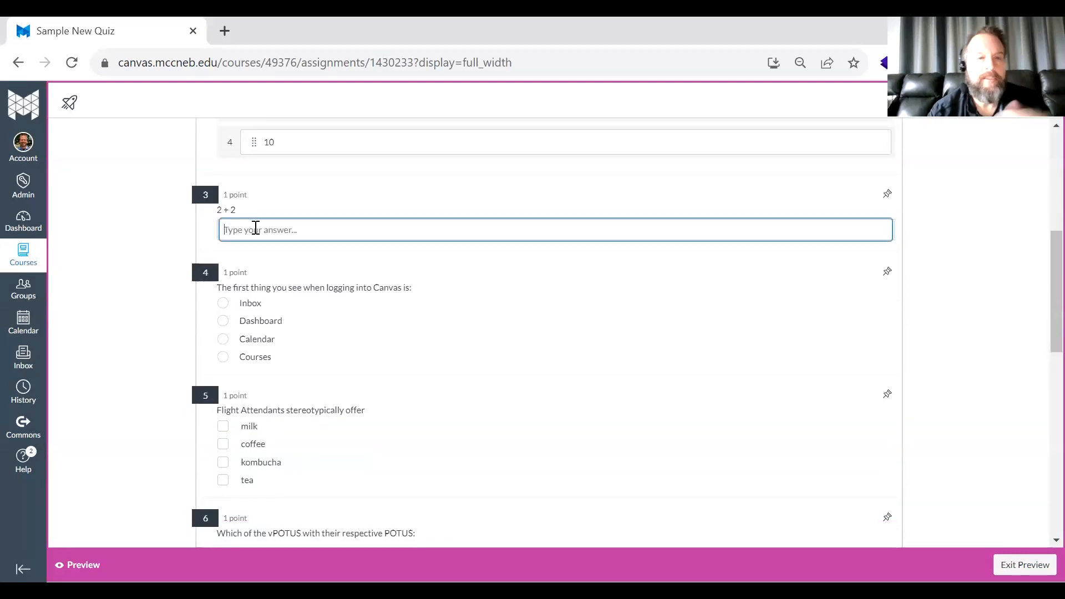
{"action": "type", "text": "4"}
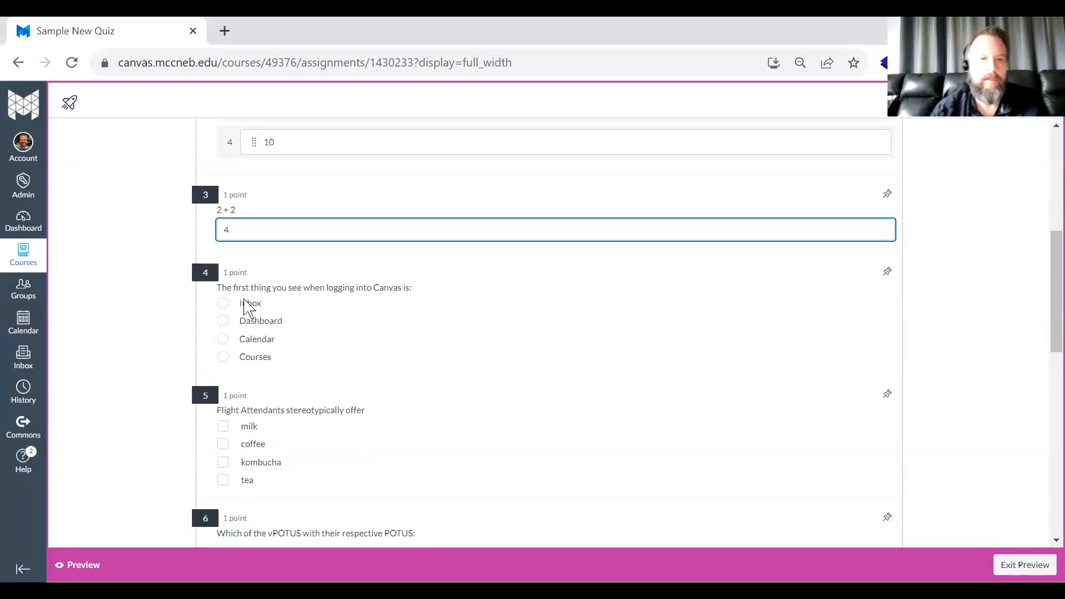
{"action": "left_click", "coordinate": [223, 322]}
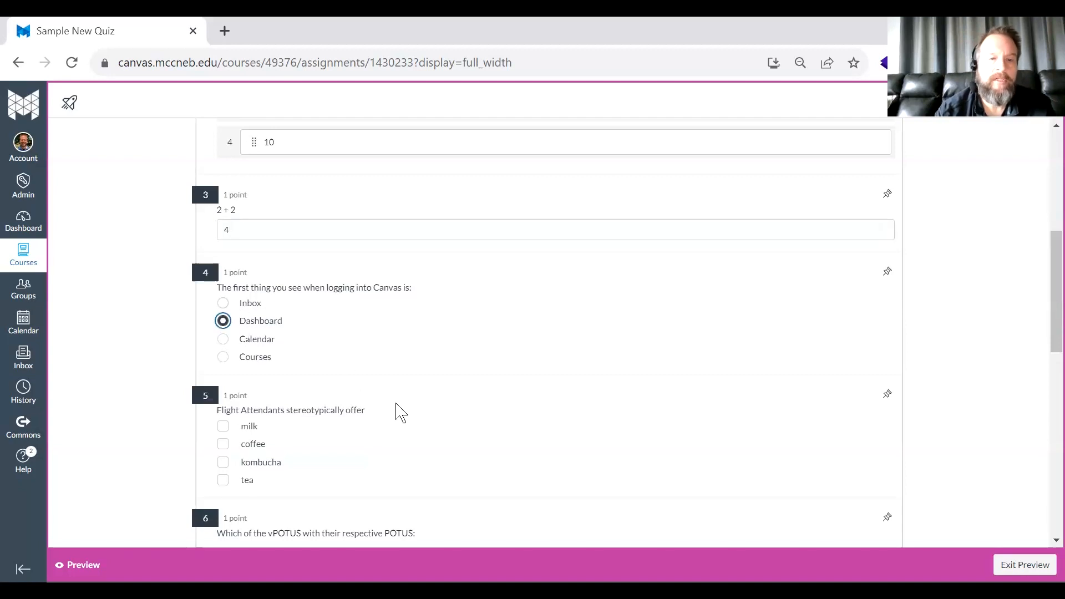
- Select milk, coffee and tea as the answers to the Flight Attendants question
{"action": "scroll", "coordinate": [397, 412], "scroll_direction": "down", "scroll_amount": 2}
{"action": "left_click", "coordinate": [223, 291]}
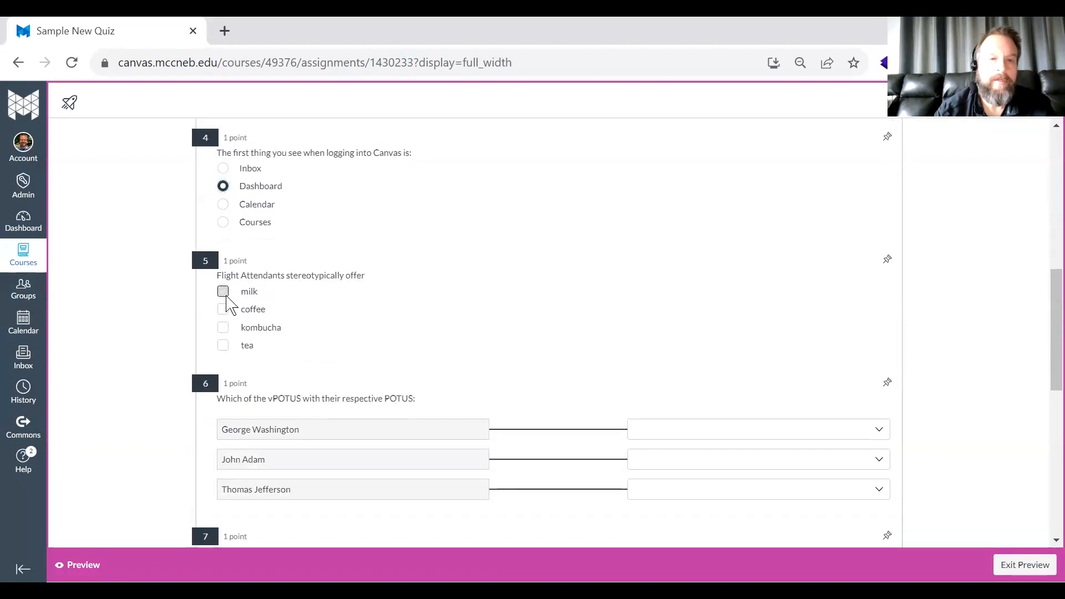
{"action": "left_click", "coordinate": [223, 309]}
{"action": "left_click", "coordinate": [223, 345]}
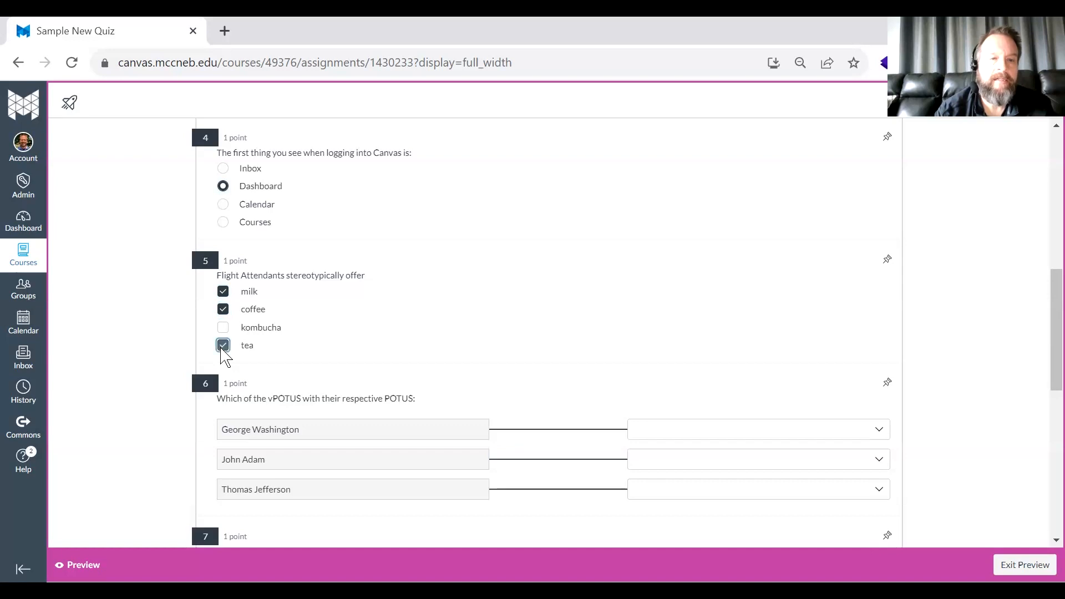
- Match George Washington with John Adams, John Adam with Thomas Jefferson, and Thomas Jefferson with Aaron Burr
{"action": "scroll", "coordinate": [432, 373], "scroll_direction": "down", "scroll_amount": 3}
{"action": "left_click", "coordinate": [467, 239]}
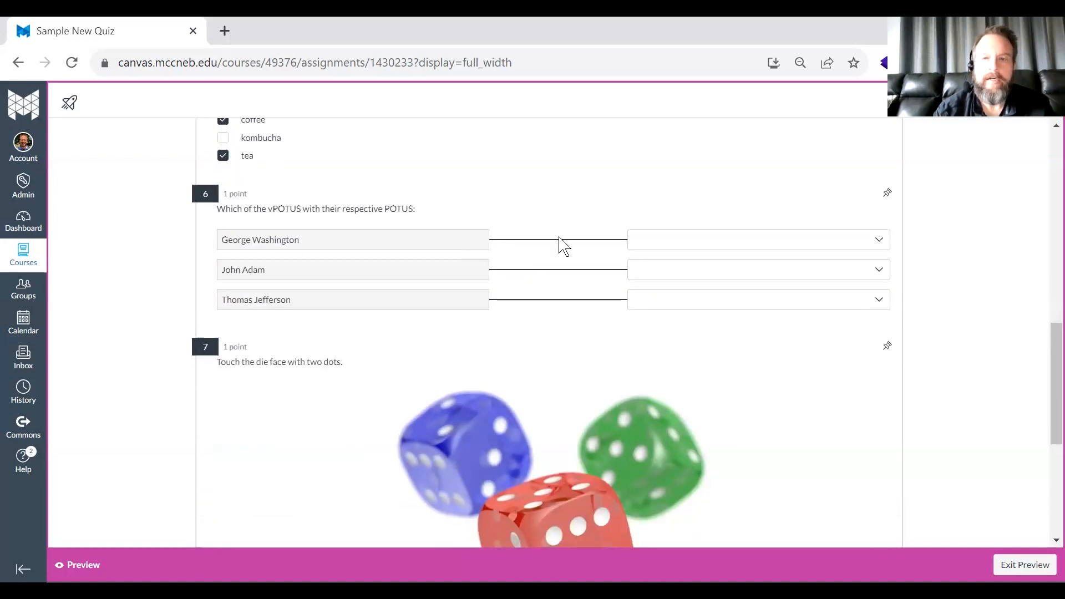
{"action": "left_click", "coordinate": [881, 248]}
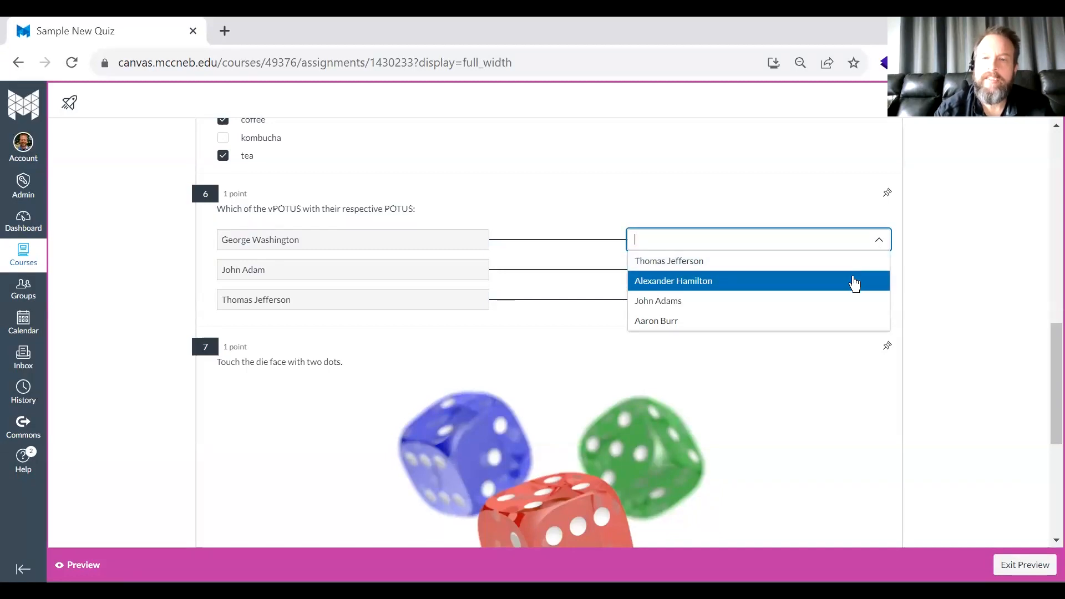
{"action": "left_click", "coordinate": [831, 302]}
{"action": "left_click", "coordinate": [847, 270]}
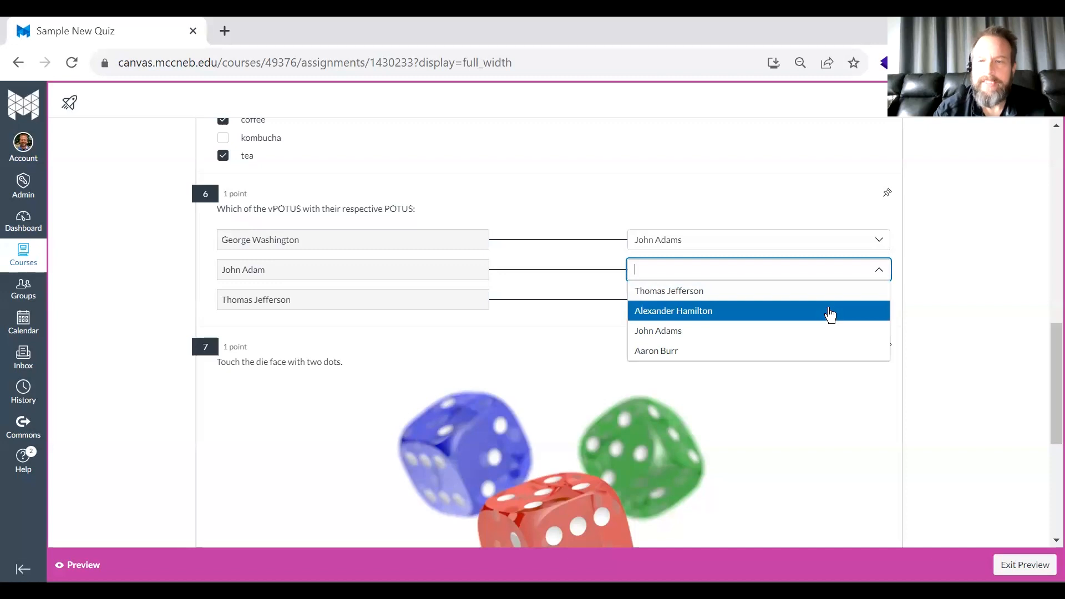
{"action": "left_click", "coordinate": [820, 294]}
{"action": "left_click", "coordinate": [805, 297]}
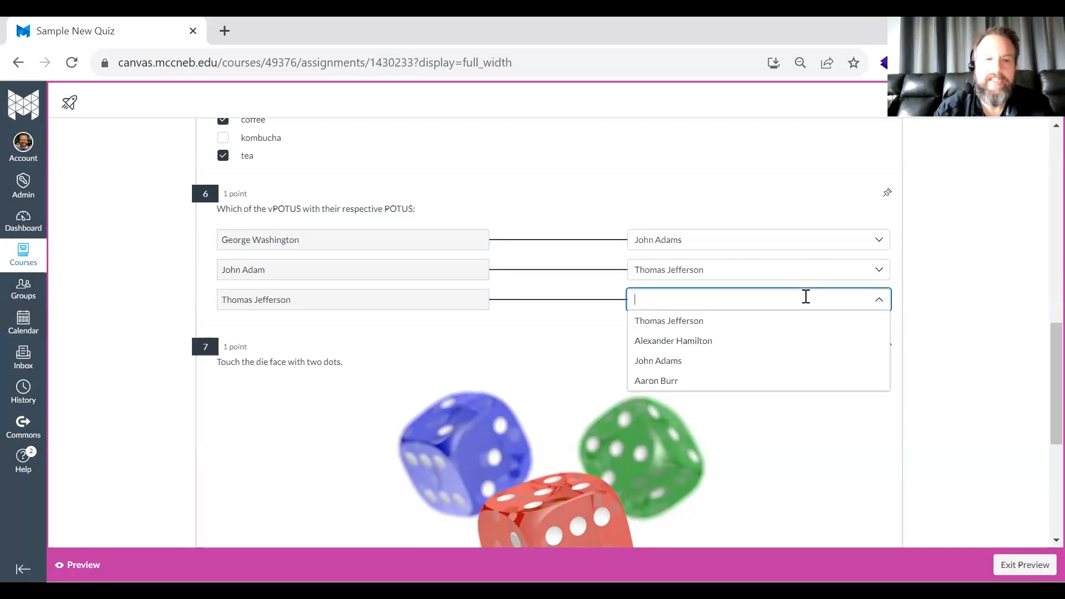
{"action": "left_click", "coordinate": [766, 380]}
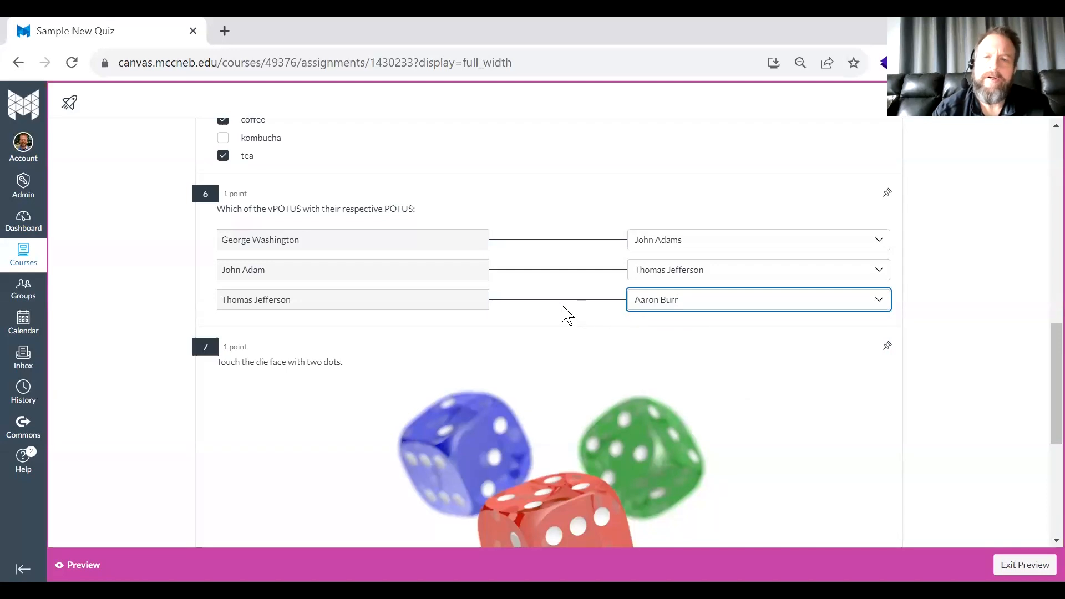
- Mark the two-dot upper face of the blue die as the Hot Spot answer
{"action": "scroll", "coordinate": [566, 314], "scroll_direction": "down", "scroll_amount": 2}
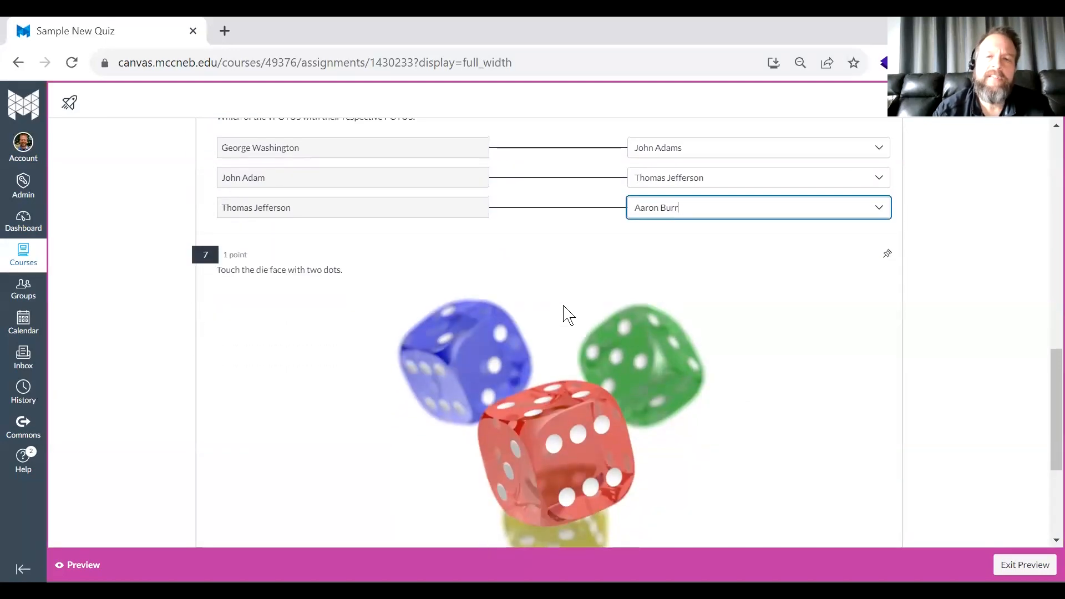
{"action": "right_click", "coordinate": [564, 306]}
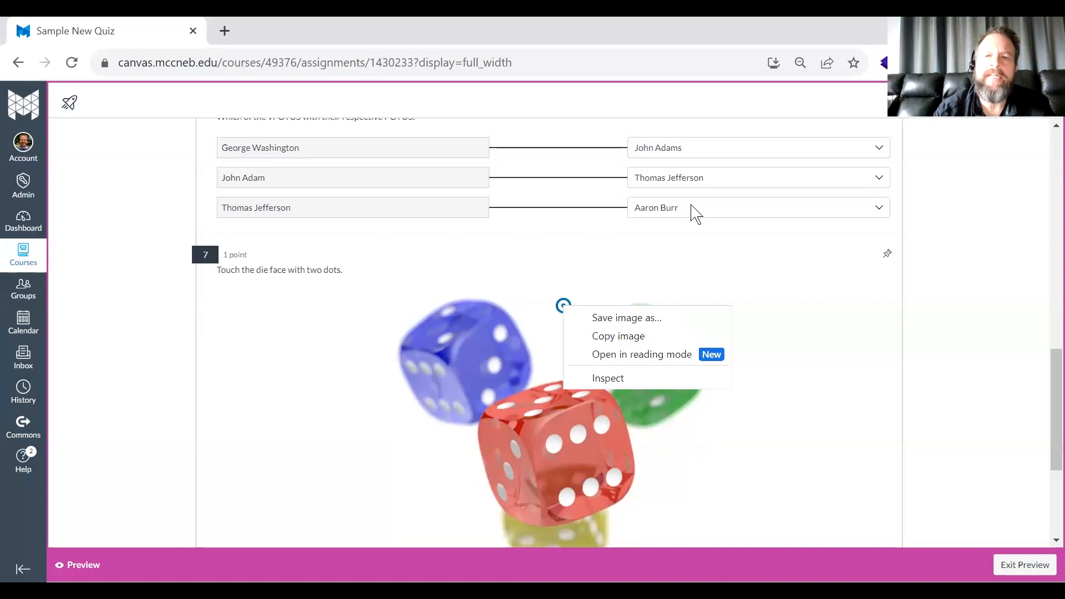
{"action": "left_click", "coordinate": [692, 206]}
{"action": "left_click", "coordinate": [693, 205]}
{"action": "left_click", "coordinate": [488, 266]}
{"action": "left_click_drag", "start_coordinate": [483, 257], "coordinate": [435, 331]}
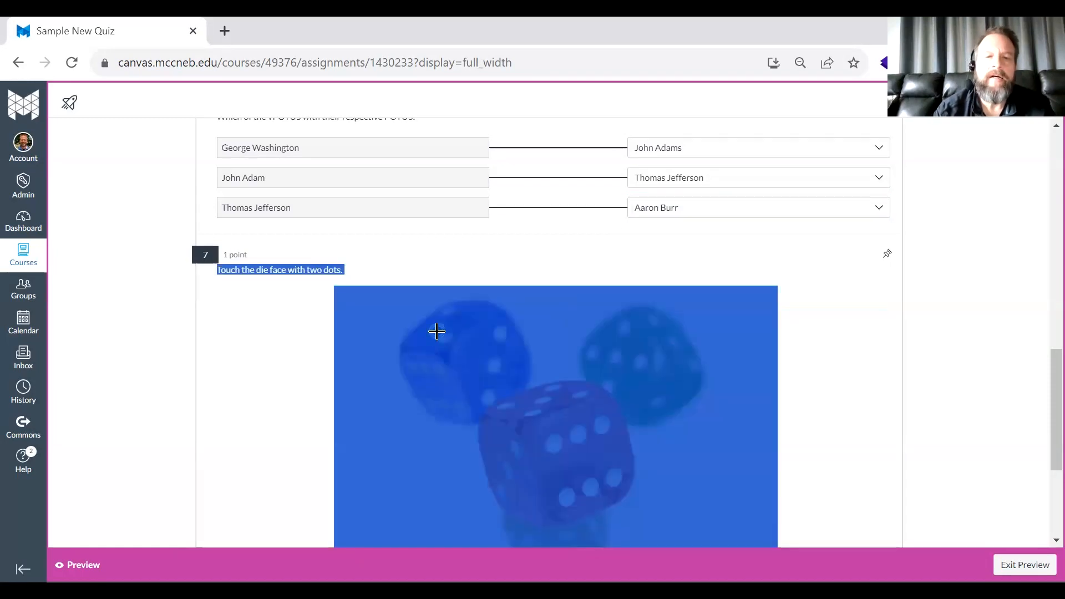
{"action": "left_click", "coordinate": [437, 331]}
- Fill the three blanks of the postman sentence with mail, packages and newspaper
{"action": "scroll", "coordinate": [571, 276], "scroll_direction": "down", "scroll_amount": 4}
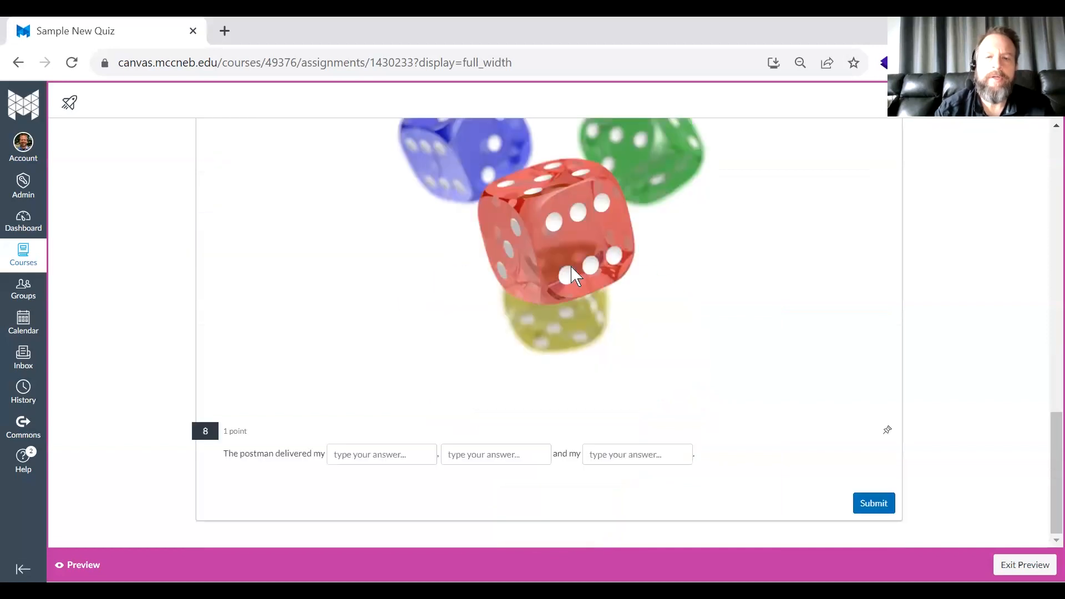
{"action": "left_click", "coordinate": [359, 455]}
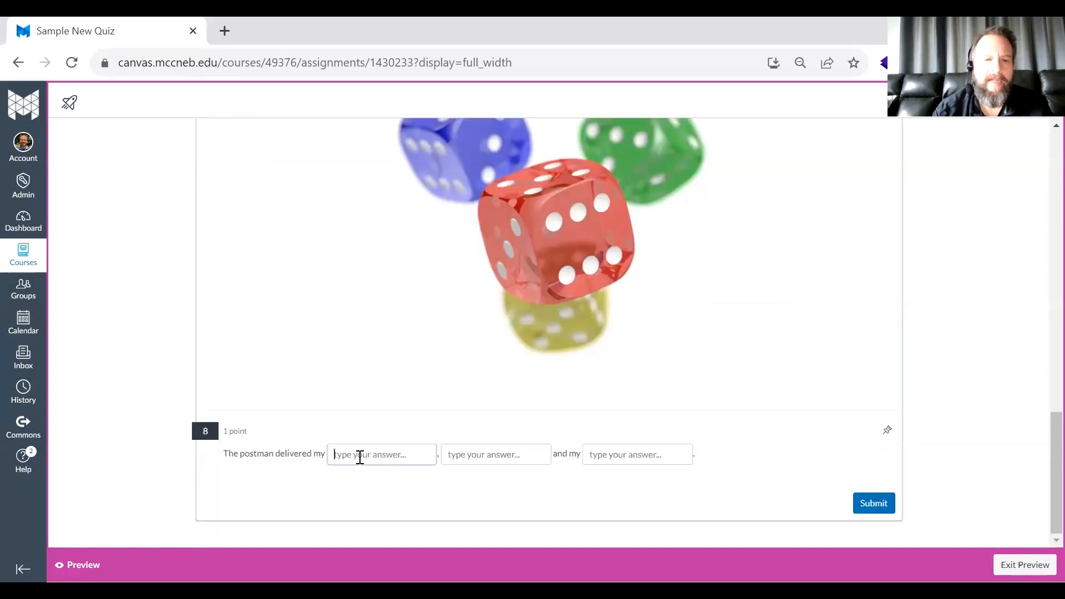
{"action": "type", "text": "mail"}
{"action": "key", "text": "Tab"}
{"action": "type", "text": "packages"}
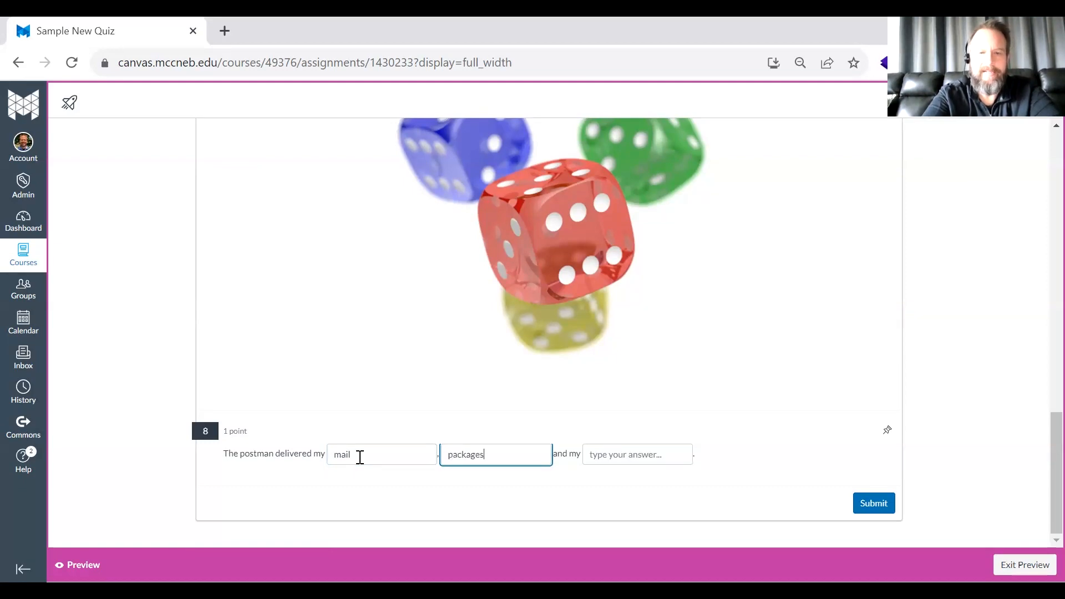
{"action": "key", "text": "Tab"}
{"action": "type", "text": "newspaper"}
- Submit the previewed quiz attempt and review the score, graded answers and feedback on the results page
{"action": "left_click", "coordinate": [869, 506]}
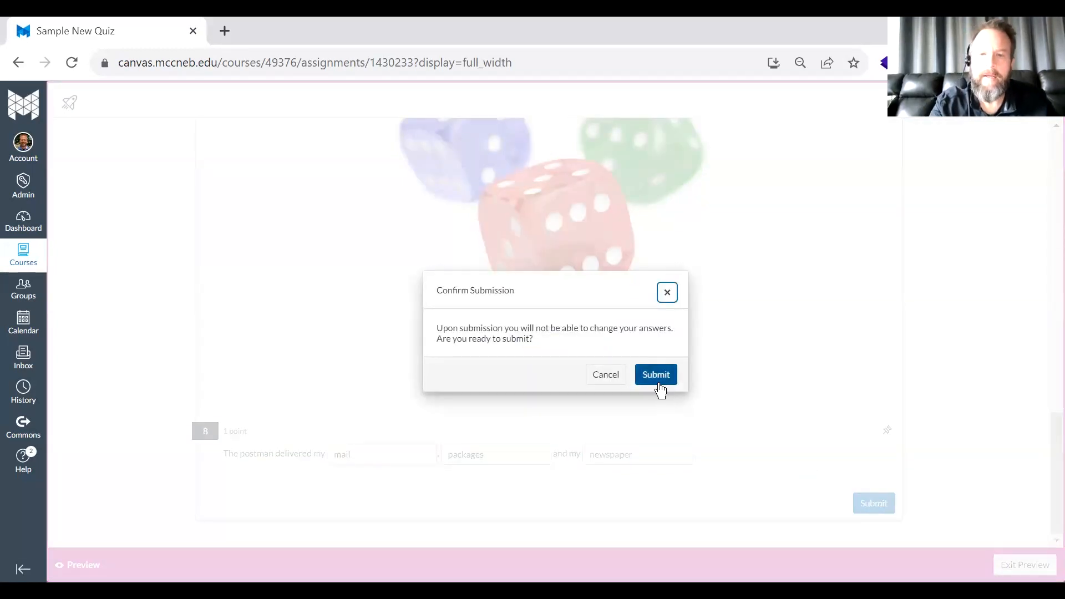
{"action": "left_click", "coordinate": [659, 385]}
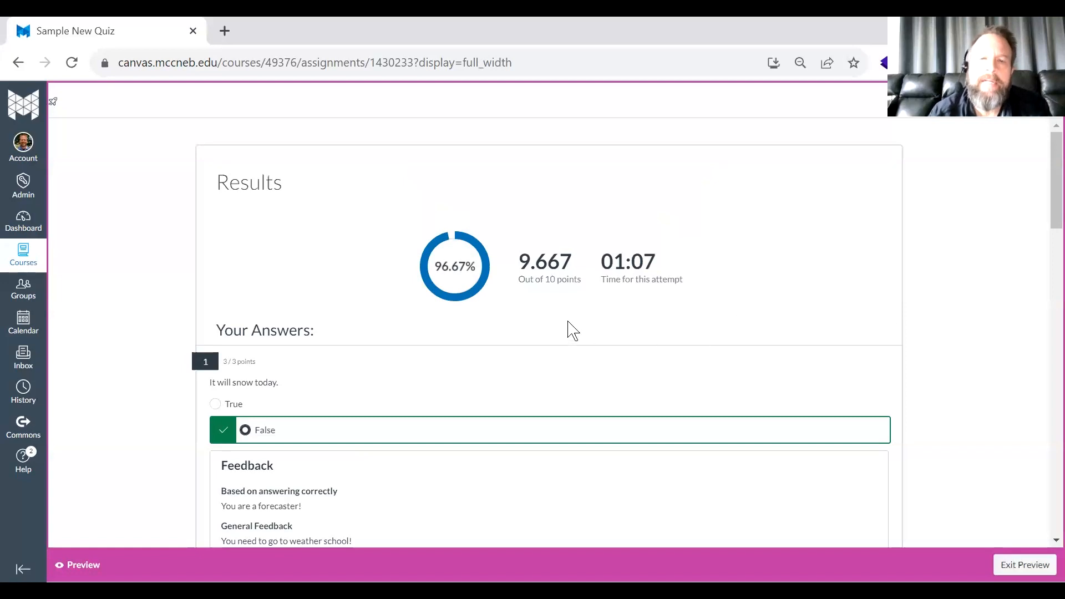
{"action": "scroll", "coordinate": [453, 310], "scroll_direction": "down", "scroll_amount": 1}
{"action": "scroll", "coordinate": [451, 311], "scroll_direction": "down", "scroll_amount": 20}
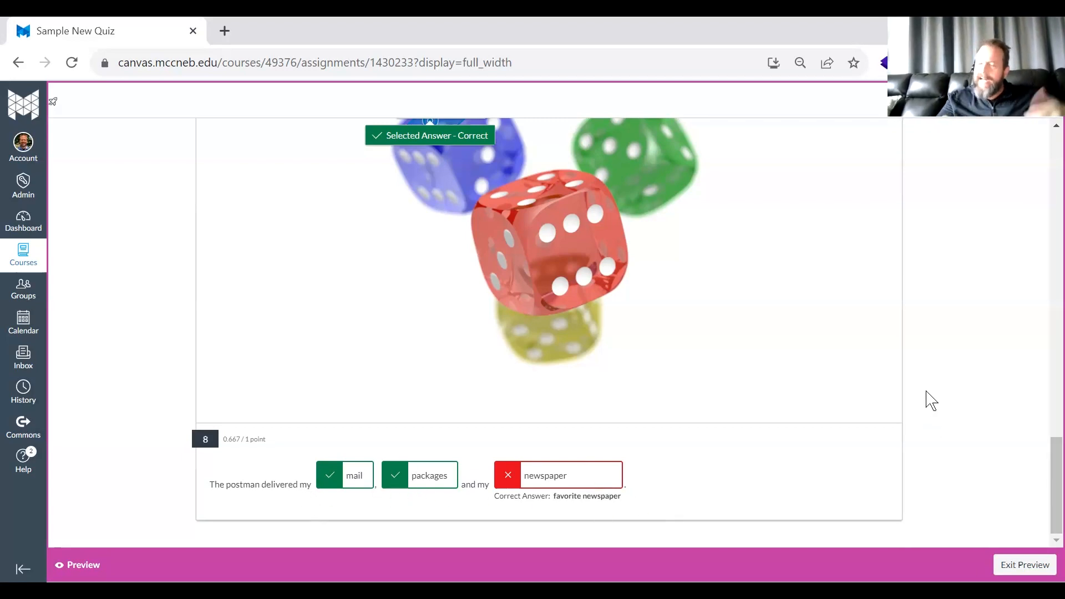
{"action": "scroll", "coordinate": [882, 386], "scroll_direction": "up", "scroll_amount": 20}
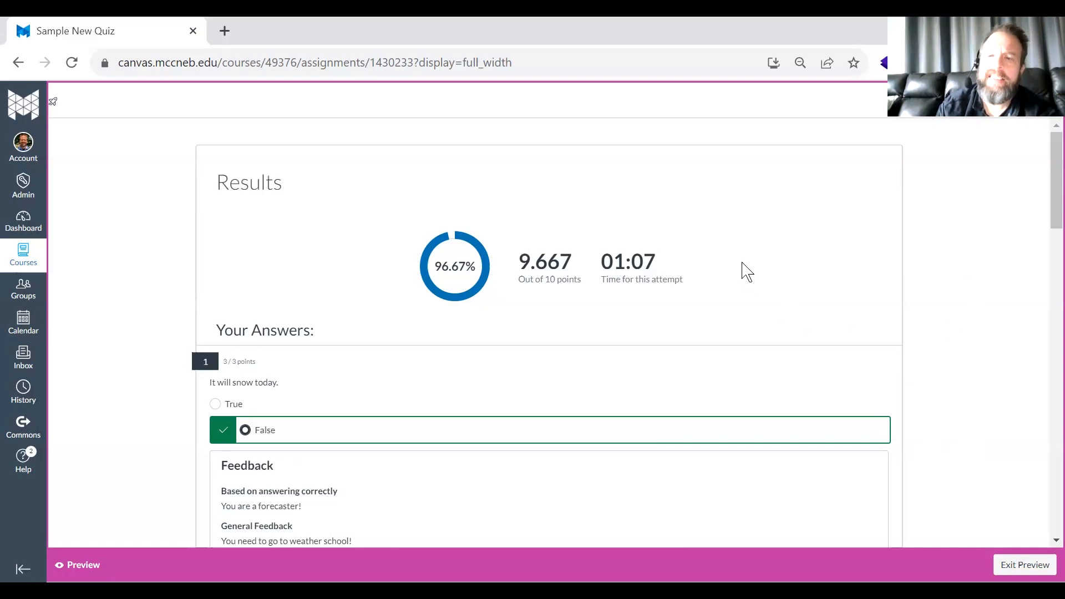
{"action": "scroll", "coordinate": [747, 272], "scroll_direction": "down", "scroll_amount": 3}
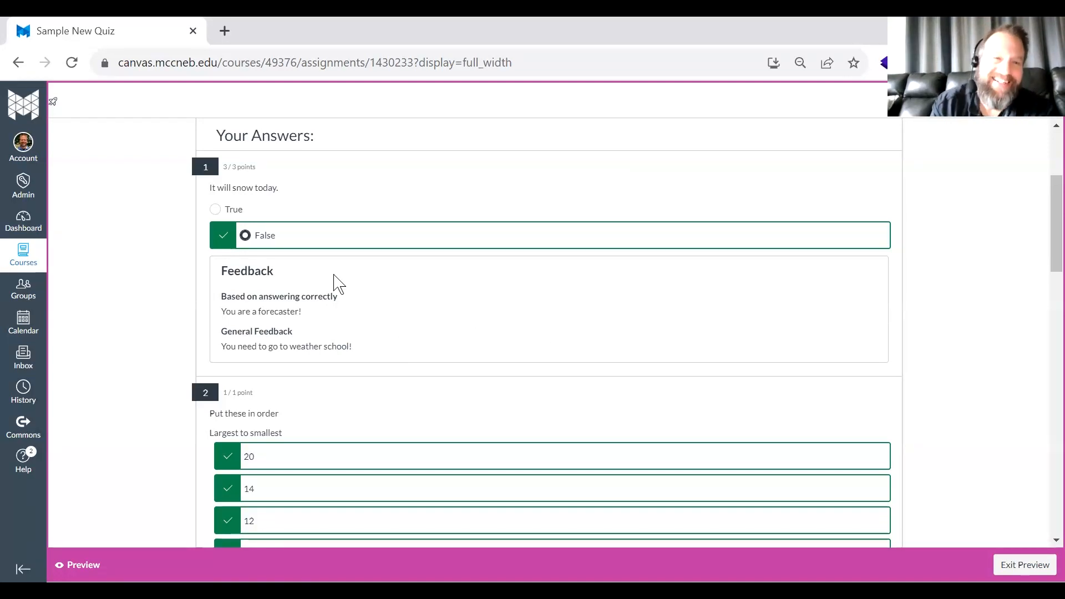
{"action": "scroll", "coordinate": [339, 284], "scroll_direction": "up", "scroll_amount": 3}
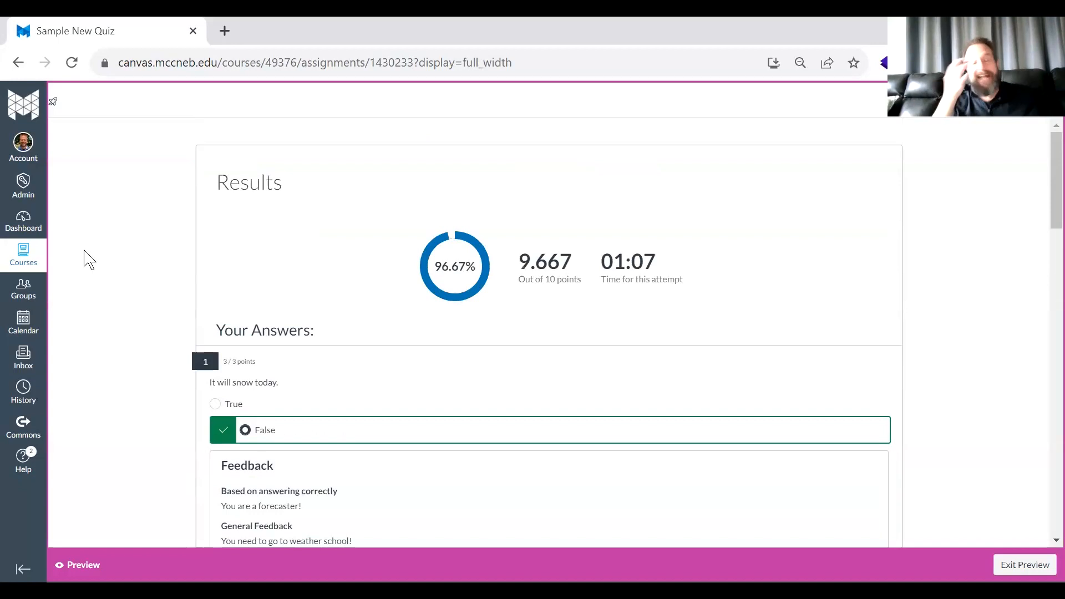
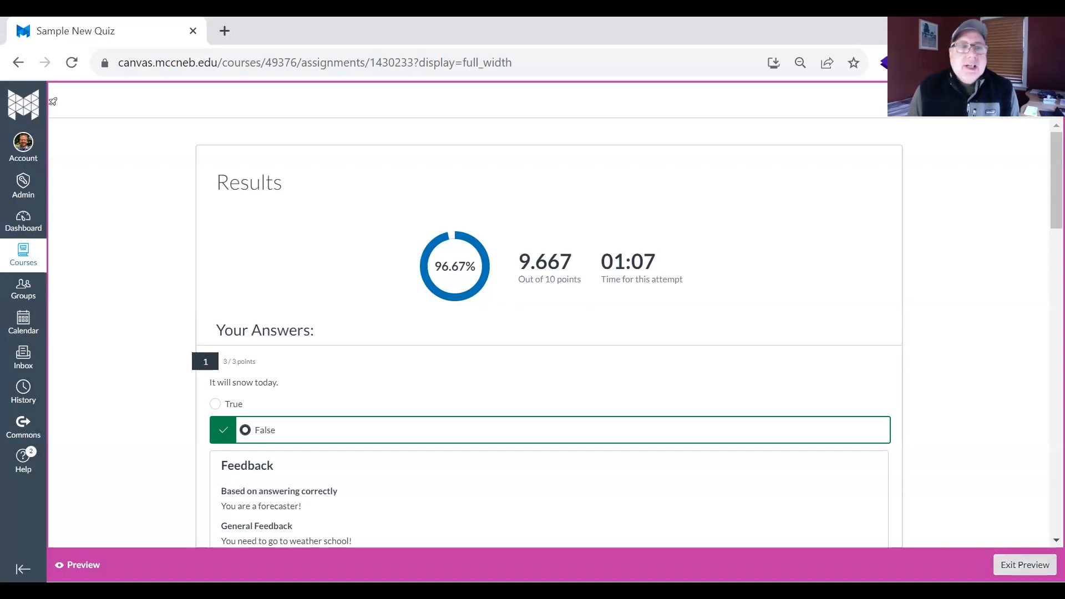
- Exit the student preview and go back to the course's Quizzes list
{"action": "left_click", "coordinate": [1026, 565]}
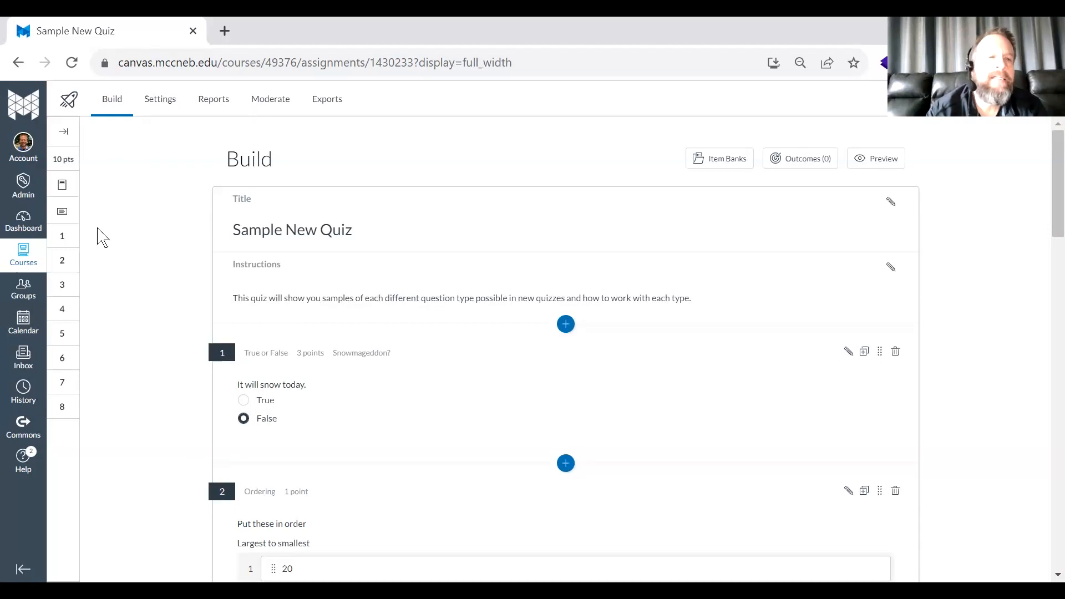
{"action": "left_click", "coordinate": [15, 59]}
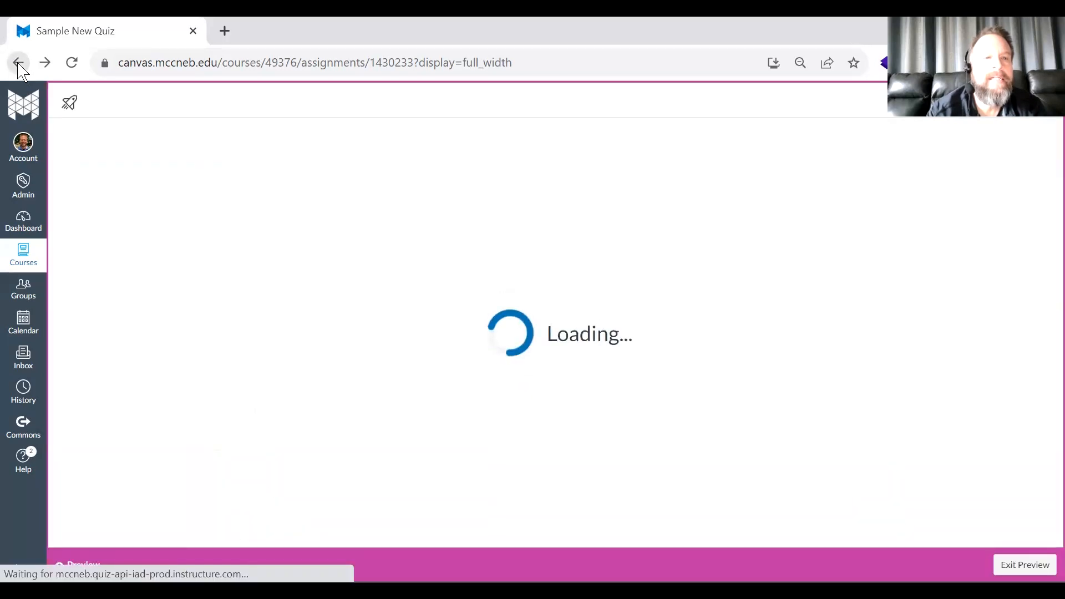
{"action": "left_click", "coordinate": [19, 63]}
{"action": "left_click", "coordinate": [18, 63]}
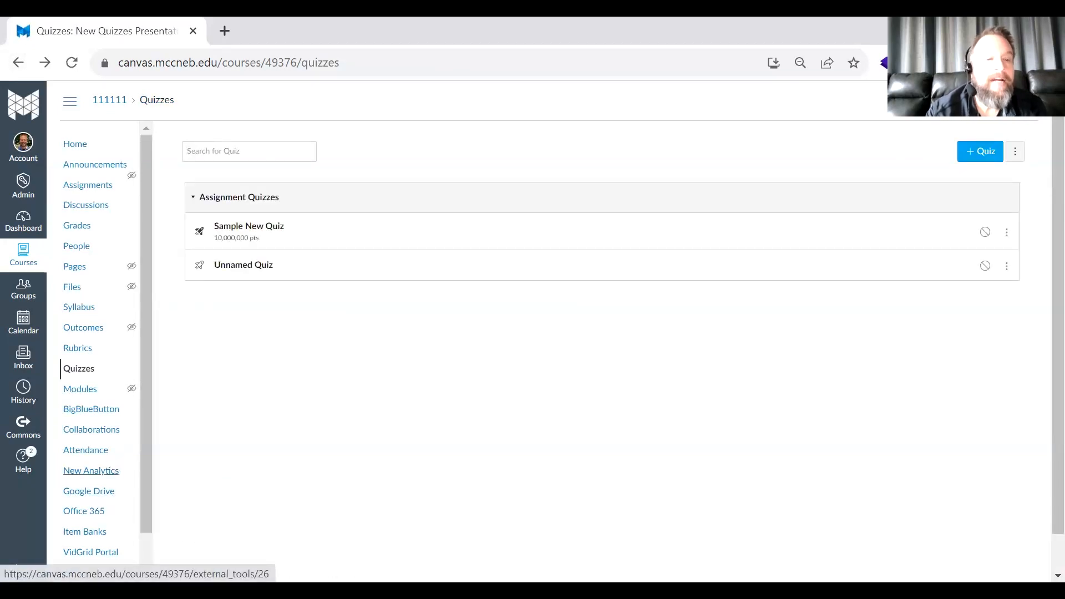
- Open the Feature Options in the course settings and show the state choices for the New Quizzes feature
{"action": "scroll", "coordinate": [88, 499], "scroll_direction": "down", "scroll_amount": 2}
{"action": "left_click", "coordinate": [78, 570]}
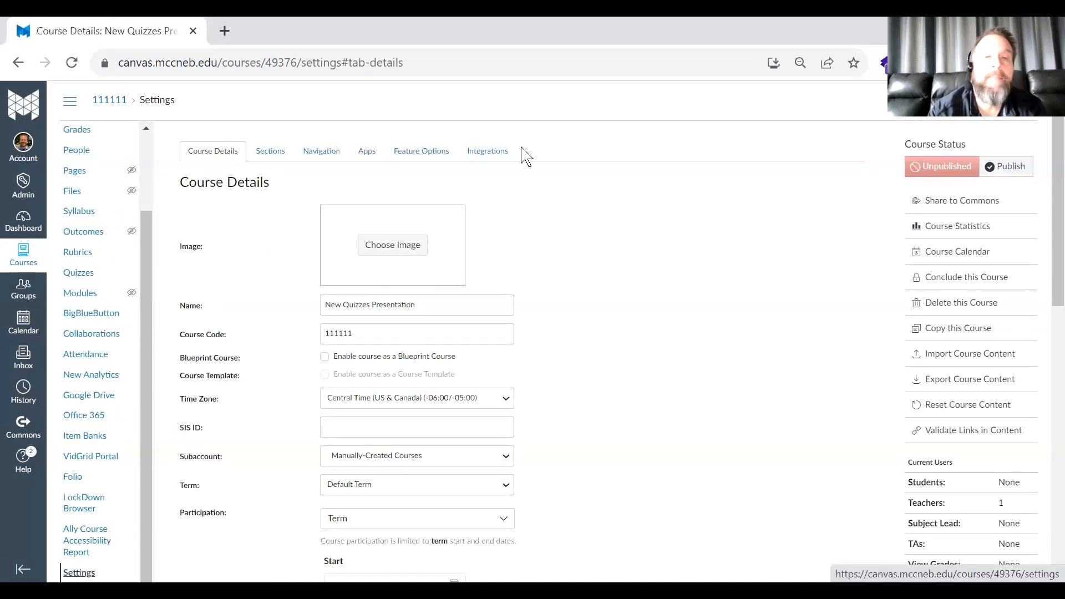
{"action": "left_click", "coordinate": [417, 157]}
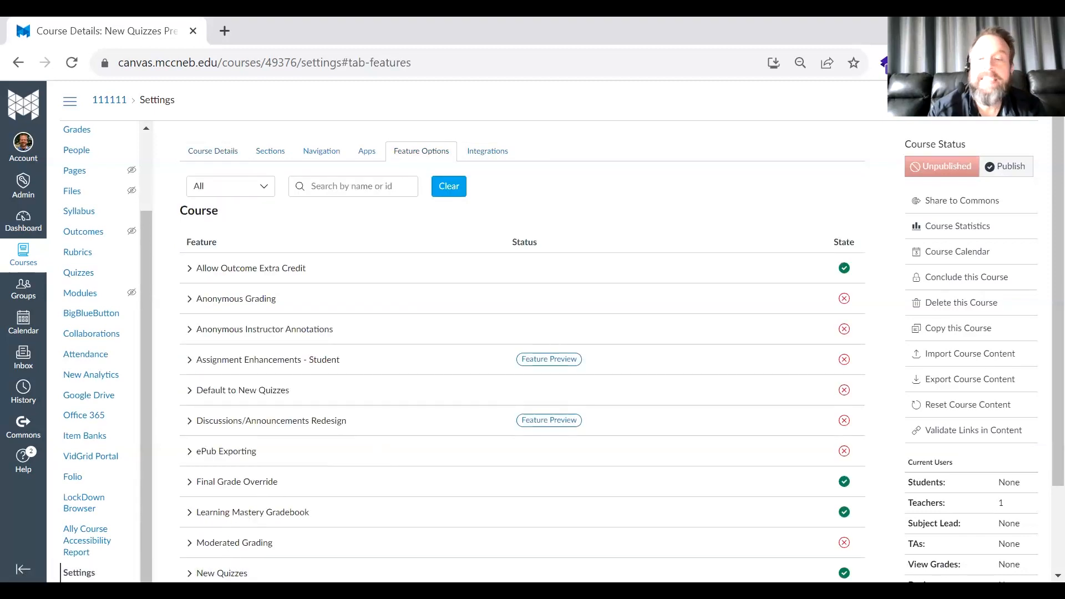
{"action": "left_click", "coordinate": [843, 572]}
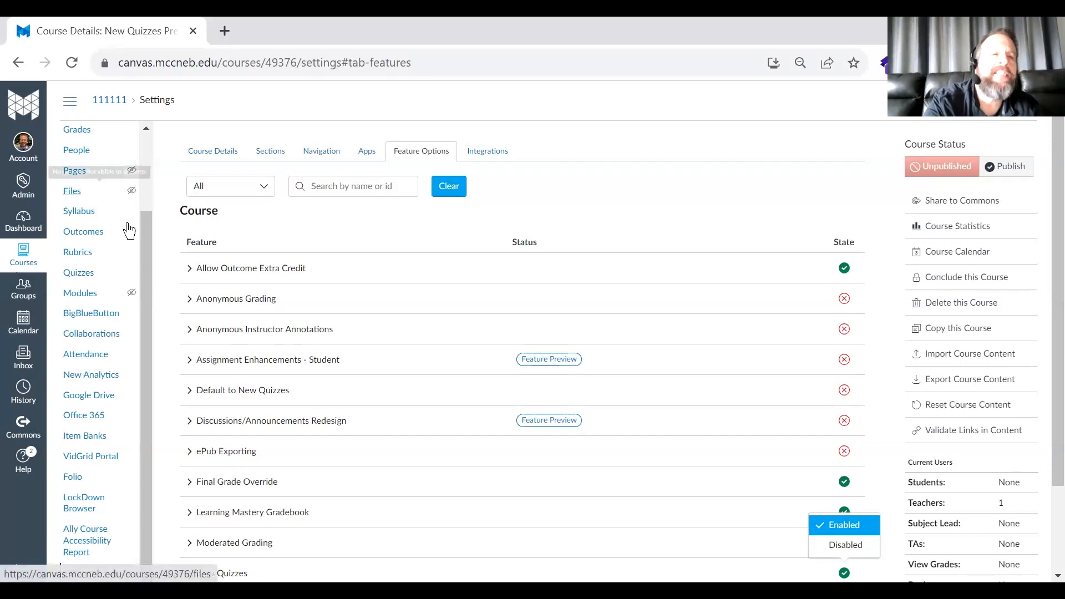
- Return to the course's quizzes and open Sample New Quiz in the quiz builder
{"action": "left_click", "coordinate": [82, 273]}
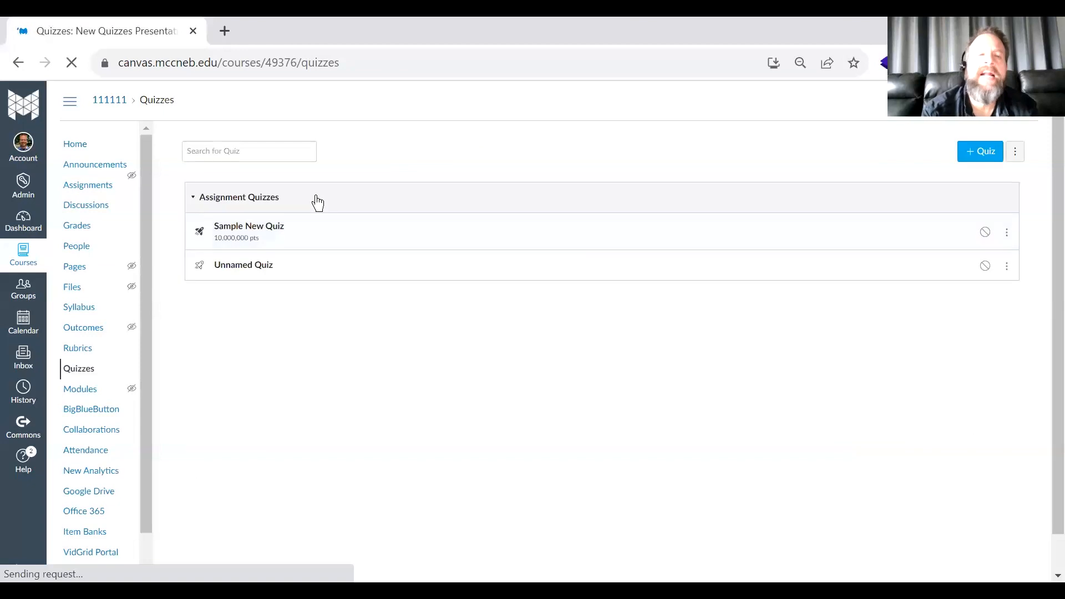
{"action": "left_click", "coordinate": [267, 229]}
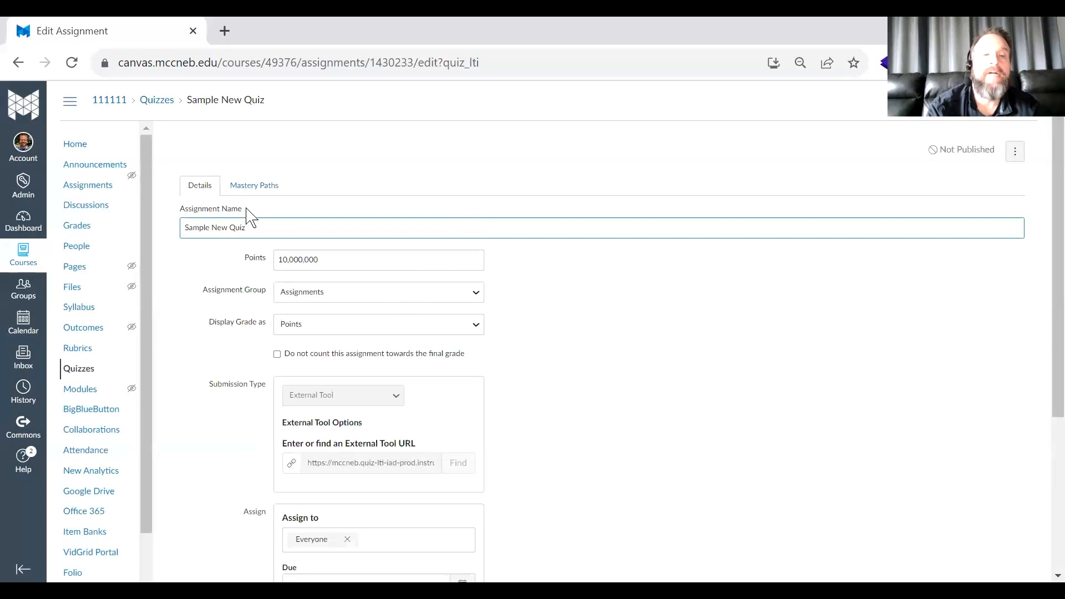
{"action": "scroll", "coordinate": [799, 496], "scroll_direction": "down", "scroll_amount": 4}
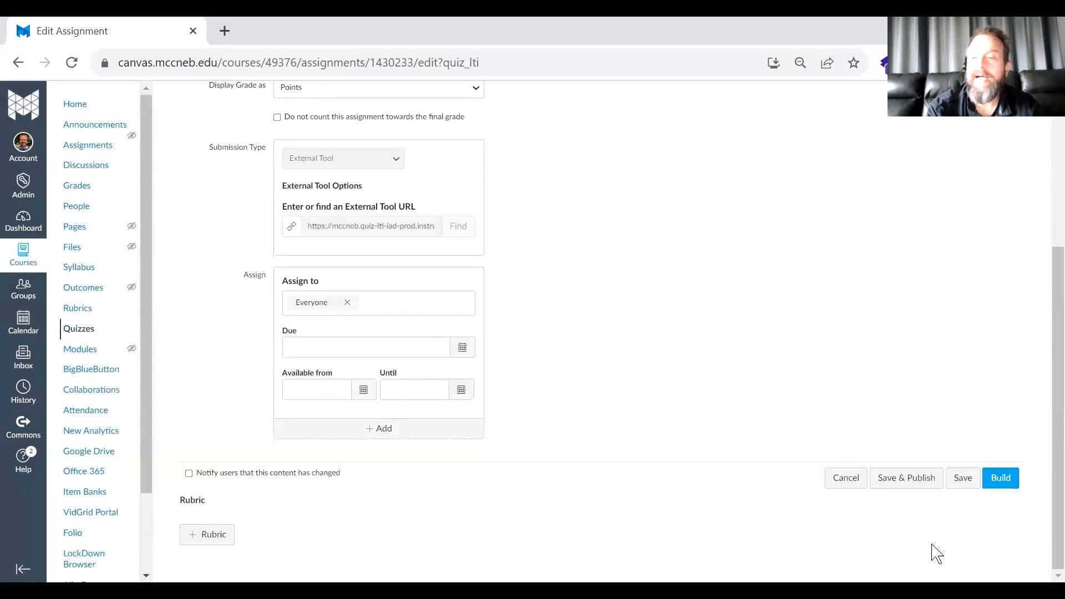
{"action": "left_click", "coordinate": [1002, 481]}
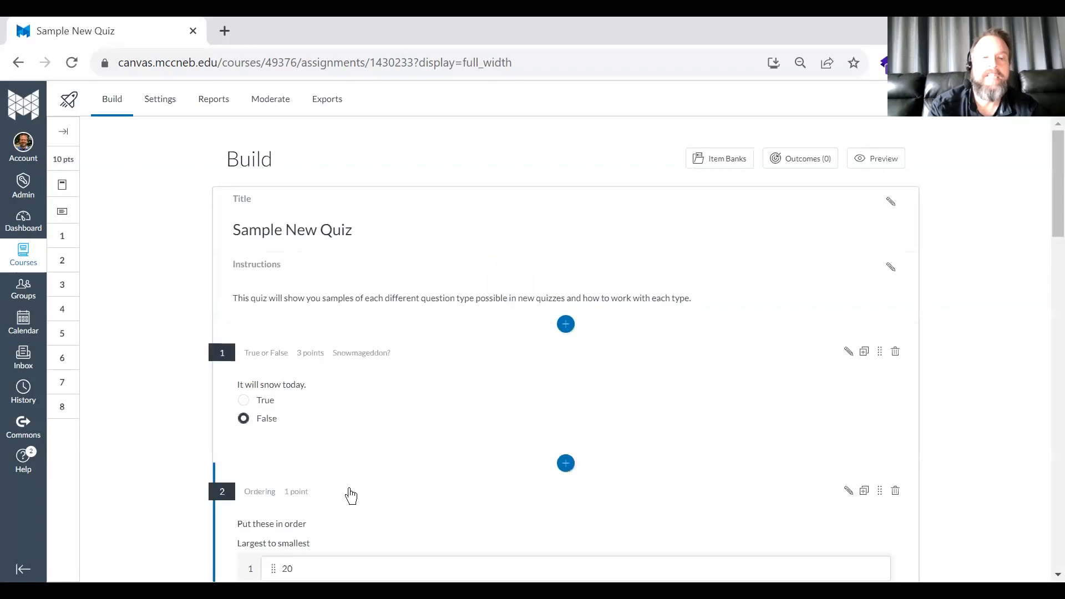
- Insert a Matching question directly after the snow True or False question and look over its fields and grading options
{"action": "left_click", "coordinate": [566, 464]}
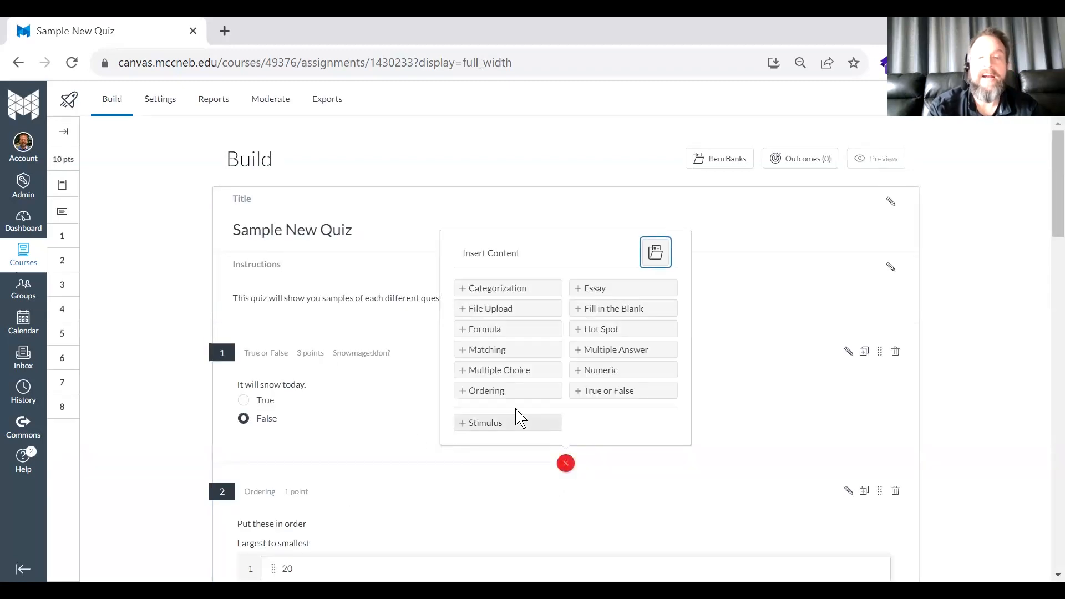
{"action": "left_click", "coordinate": [482, 350]}
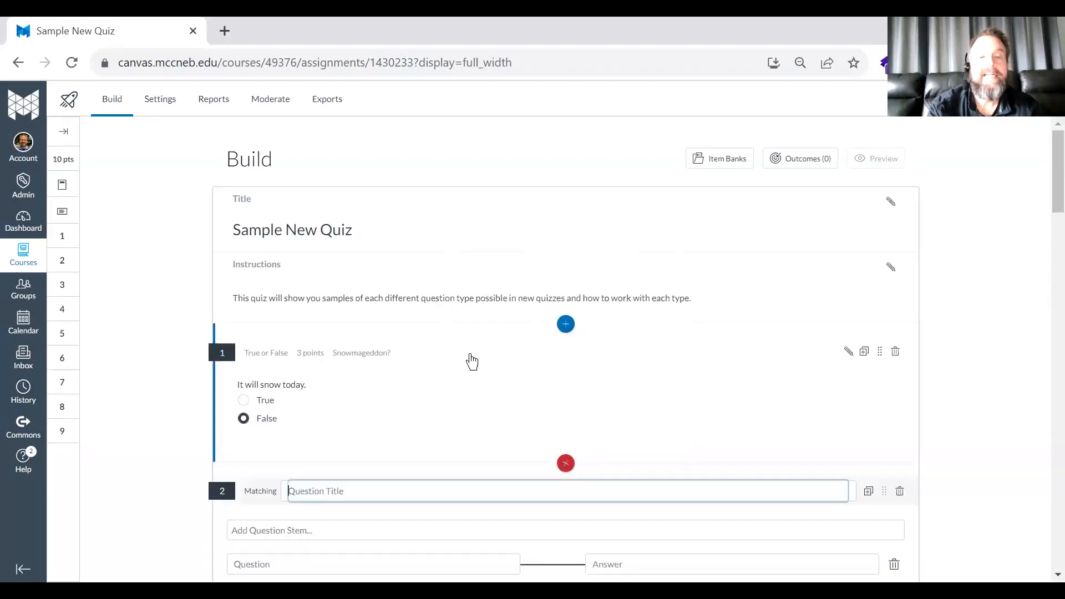
{"action": "scroll", "coordinate": [359, 484], "scroll_direction": "down", "scroll_amount": 4}
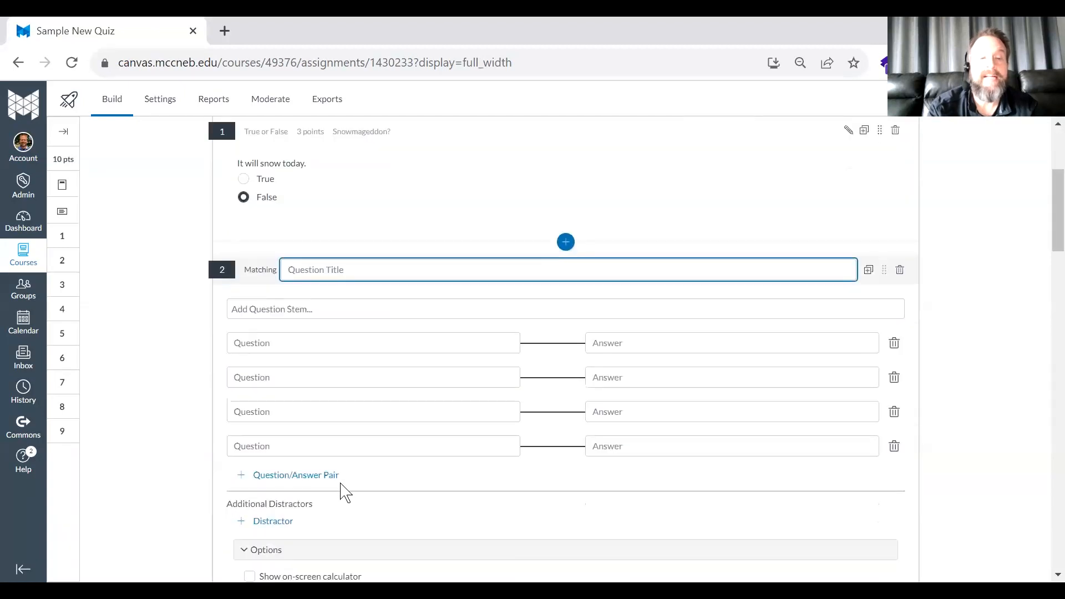
{"action": "scroll", "coordinate": [333, 477], "scroll_direction": "down", "scroll_amount": 3}
{"action": "scroll", "coordinate": [316, 463], "scroll_direction": "down", "scroll_amount": 1}
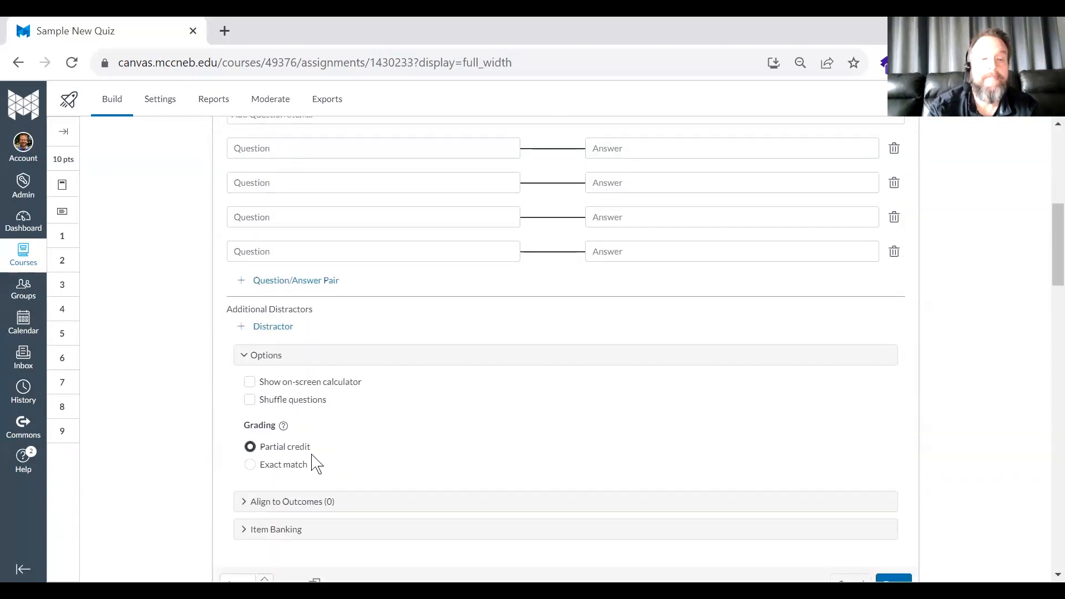
- Expand the Matching question's Item Banking section and try to add the blank question to an item bank
{"action": "scroll", "coordinate": [311, 460], "scroll_direction": "down", "scroll_amount": 2}
{"action": "left_click", "coordinate": [288, 431]}
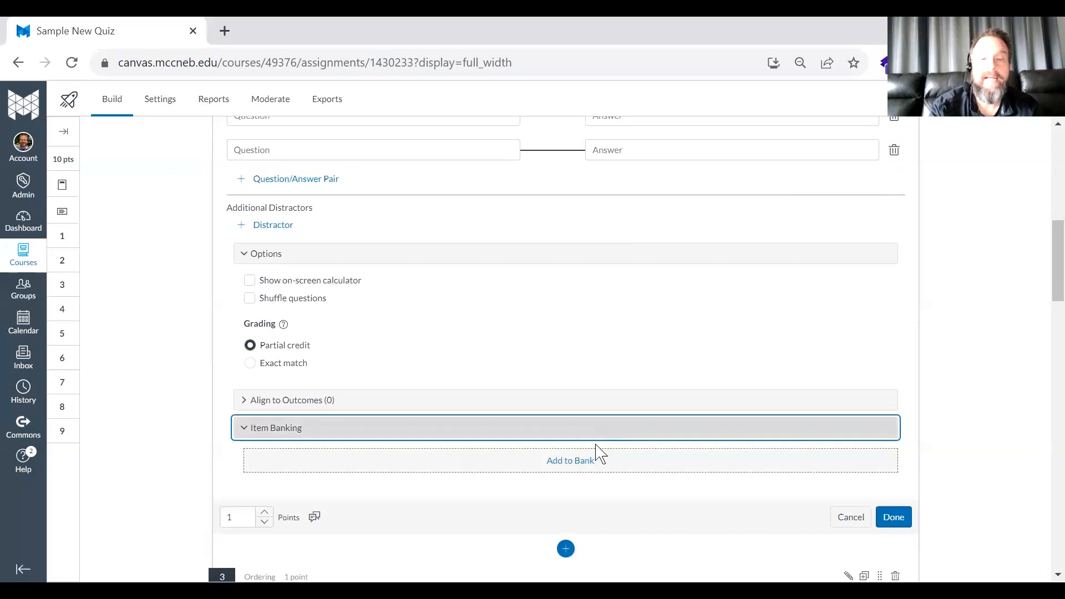
{"action": "left_click", "coordinate": [587, 462]}
{"action": "scroll", "coordinate": [482, 486], "scroll_direction": "down", "scroll_amount": 2}
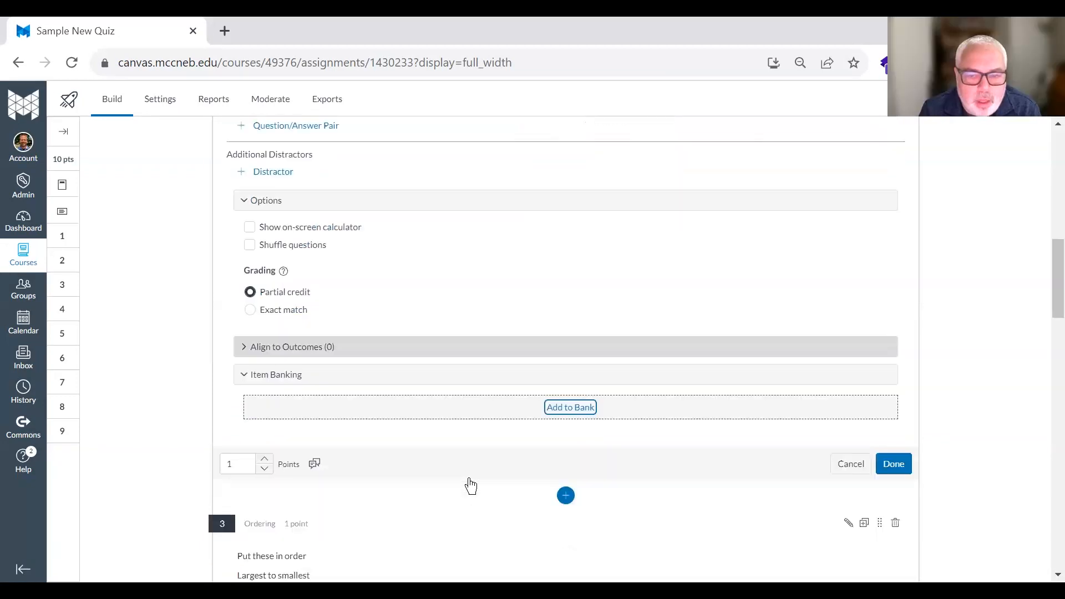
{"action": "scroll", "coordinate": [471, 487], "scroll_direction": "down", "scroll_amount": 1}
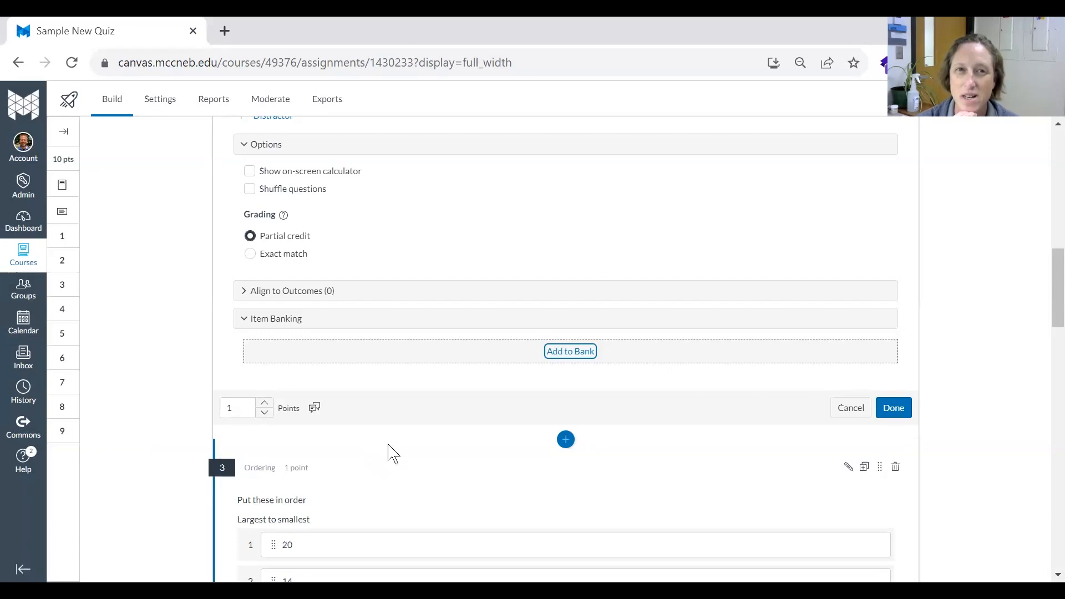
{"action": "left_click_drag", "start_coordinate": [1052, 290], "coordinate": [1048, 290]}
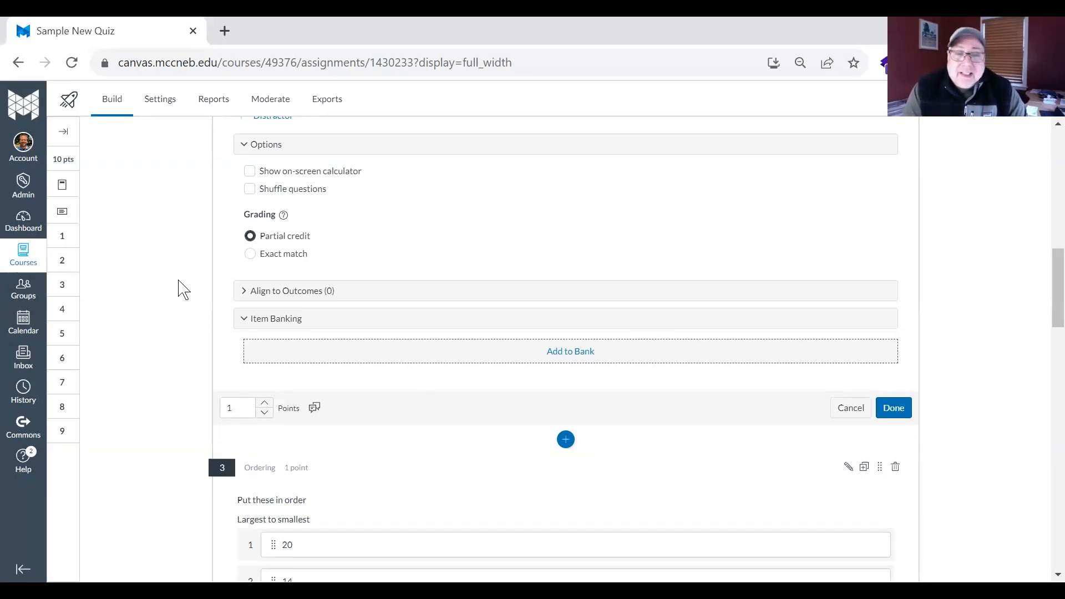
{"action": "scroll", "coordinate": [183, 289], "scroll_direction": "up", "scroll_amount": 10}
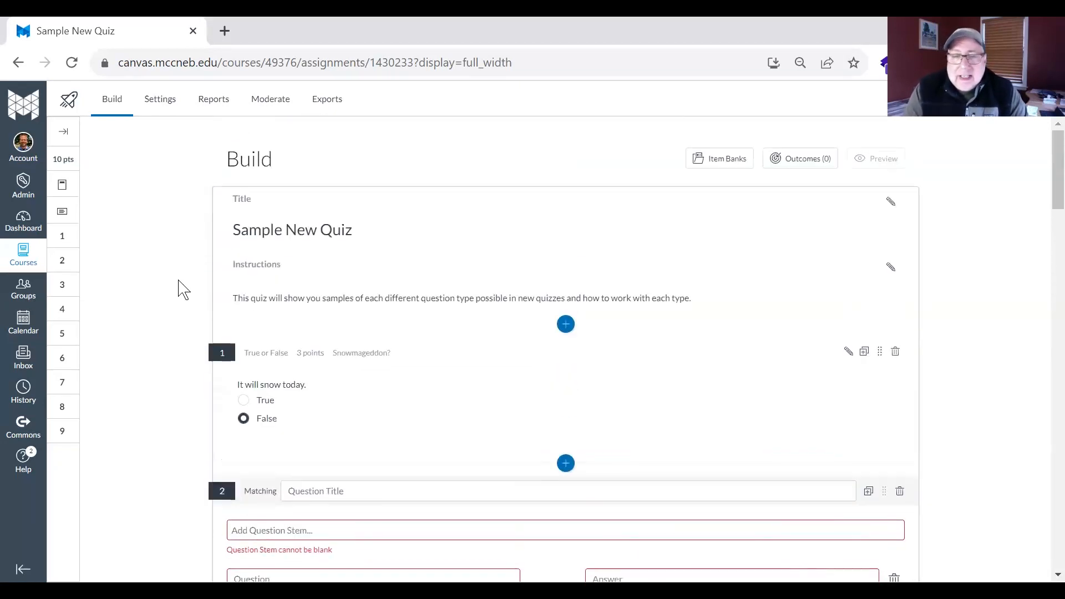
{"action": "scroll", "coordinate": [183, 289], "scroll_direction": "down", "scroll_amount": 10}
{"action": "scroll", "coordinate": [183, 289], "scroll_direction": "up", "scroll_amount": 10}
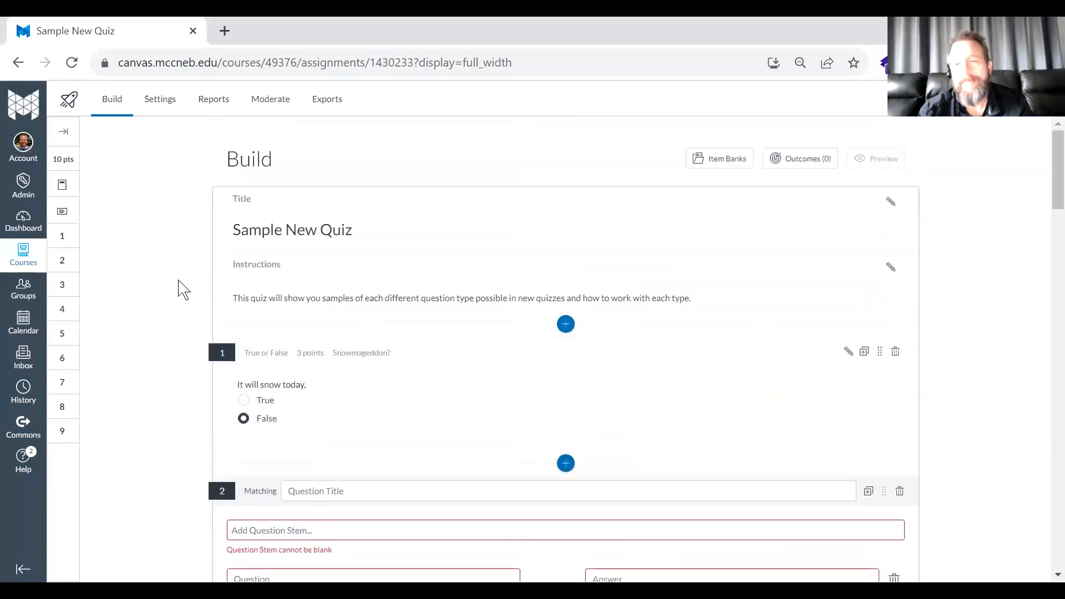